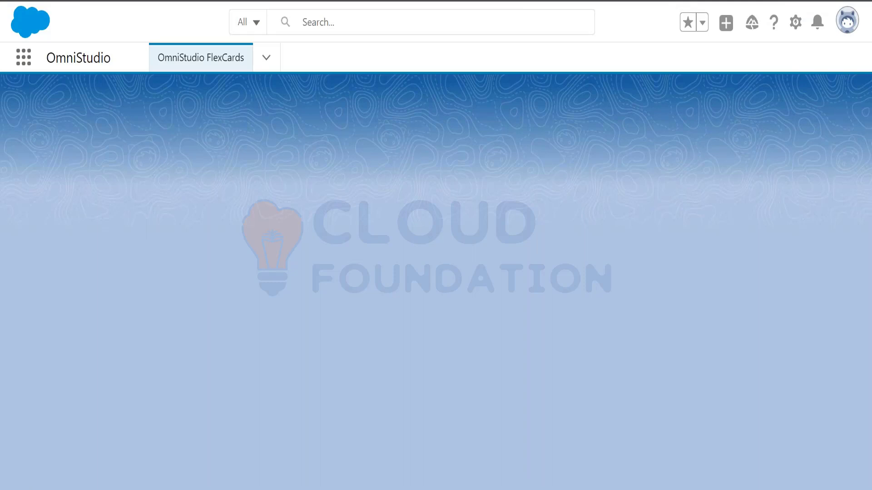
Reload the FlexCards list, dismiss the MFA notice, and open version 1 of the teamMasterAccount card
{"action": "key", "text": "F5"}
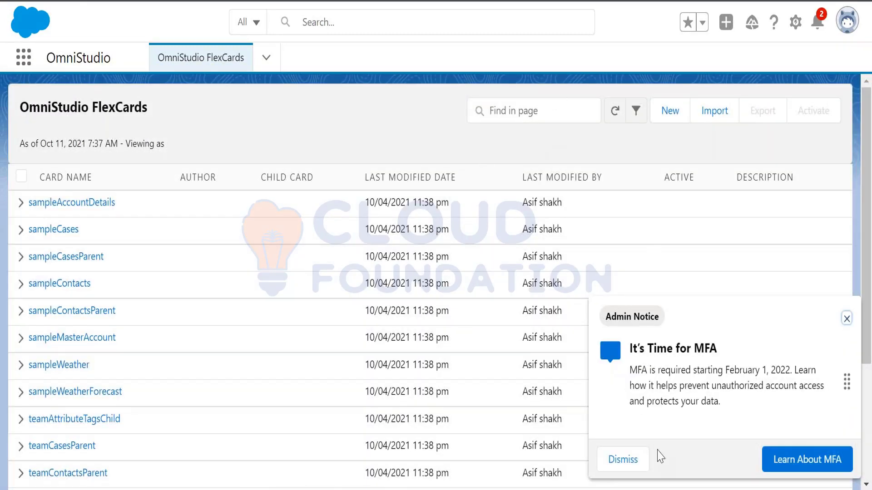
{"action": "left_click", "coordinate": [622, 459]}
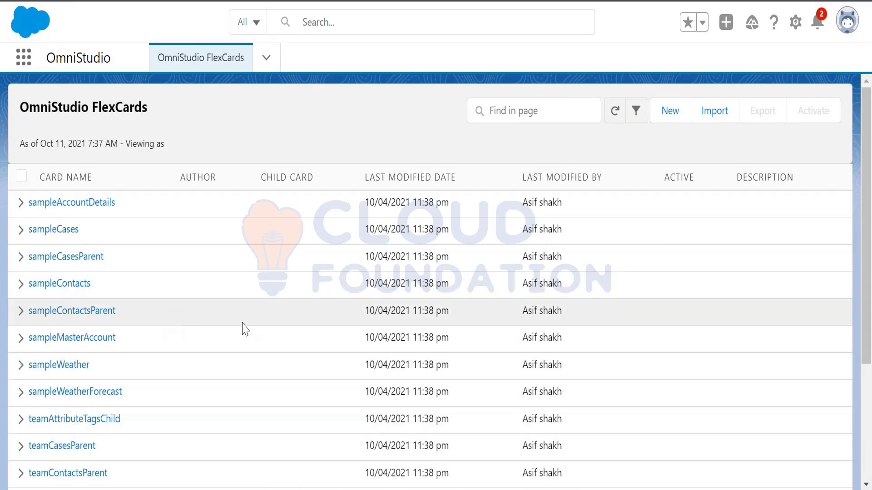
{"action": "scroll", "coordinate": [244, 329], "scroll_direction": "down", "scroll_amount": 4}
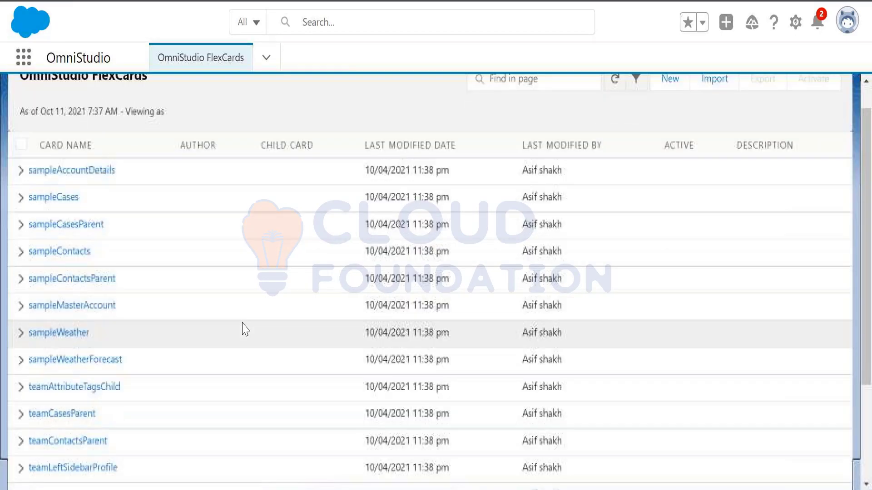
{"action": "left_click", "coordinate": [22, 368]}
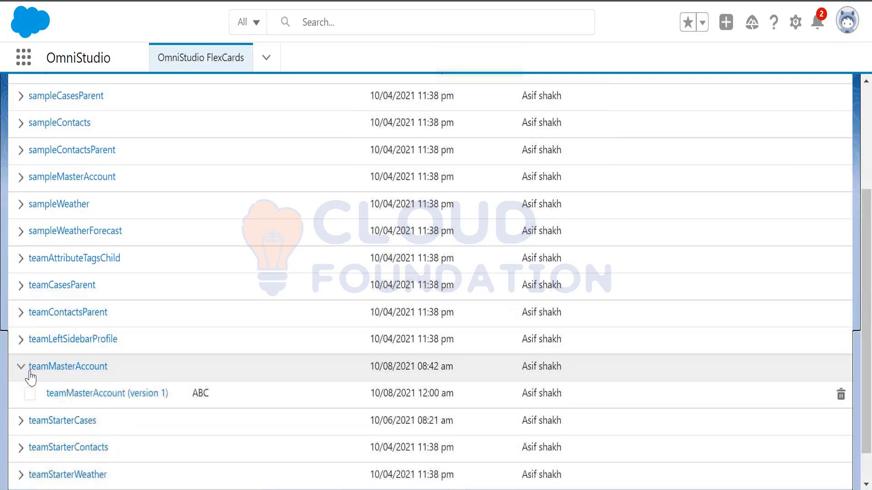
{"action": "left_click", "coordinate": [68, 394]}
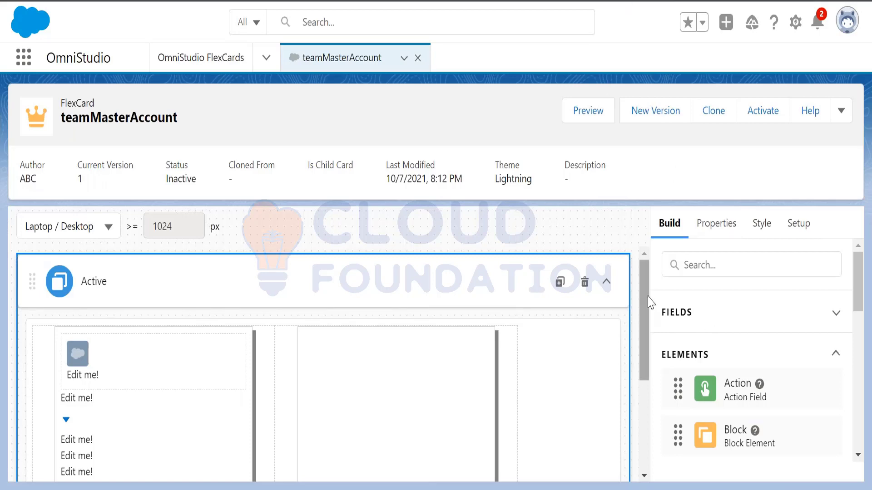
Select the header icon element above the first text placeholder in the card's Active state
{"action": "left_click_drag", "start_coordinate": [648, 296], "coordinate": [648, 338]}
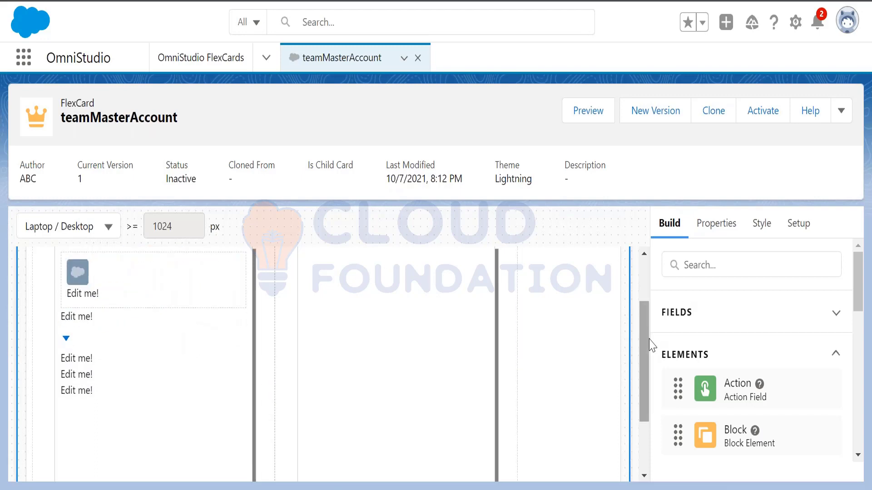
{"action": "scroll", "coordinate": [650, 345], "scroll_direction": "up", "scroll_amount": 1}
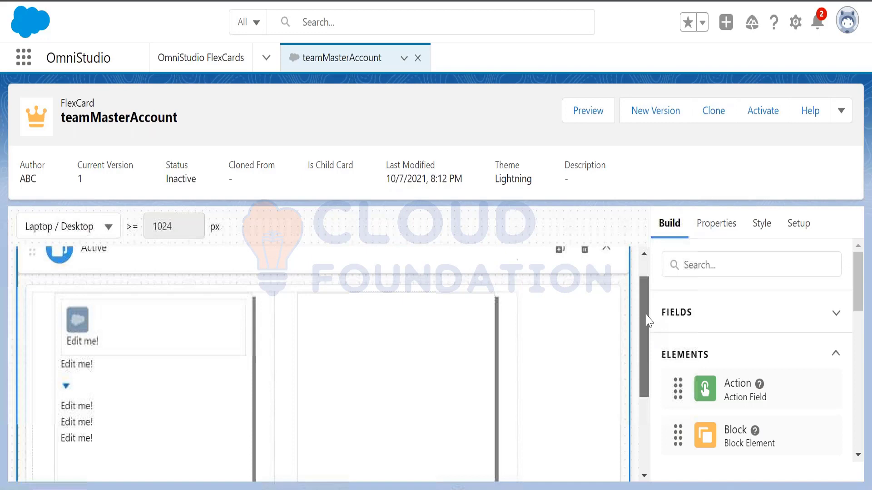
{"action": "left_click", "coordinate": [124, 324]}
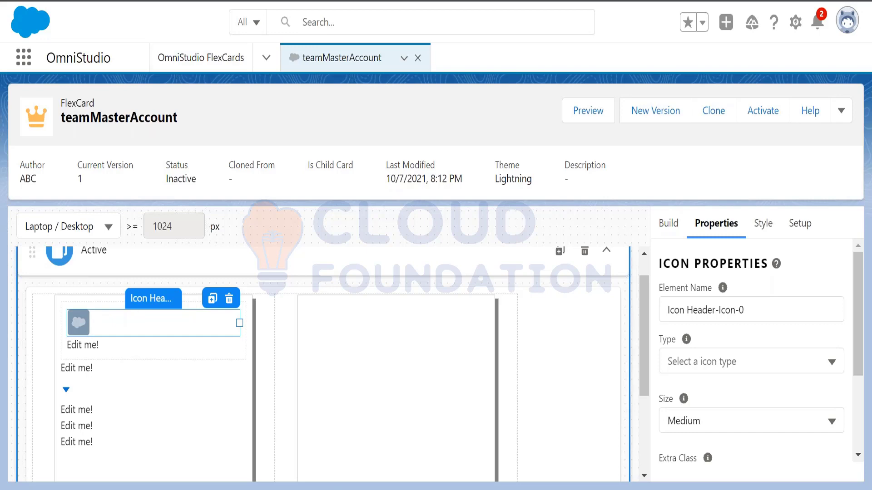
Open the Lightning Design System website, lightningdesignsystem.com, in a new browser tab
{"action": "key", "text": "ctrl+t"}
{"action": "type", "text": "li"}
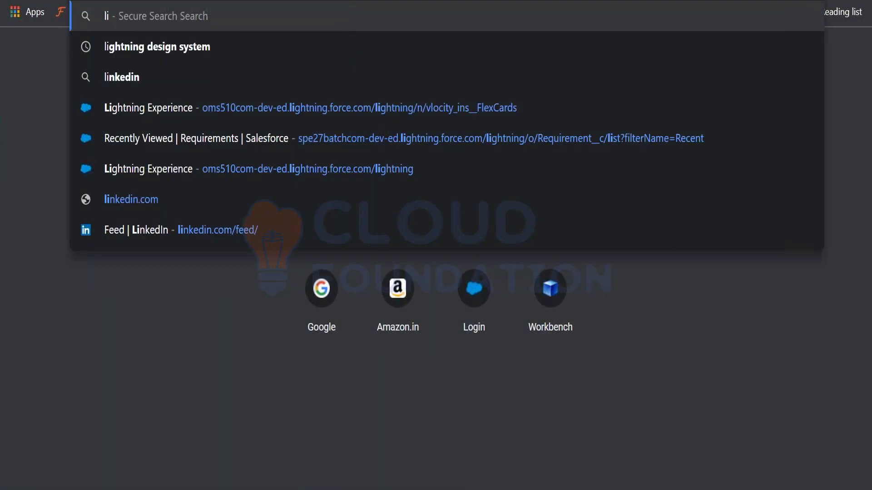
{"action": "type", "text": "ght"}
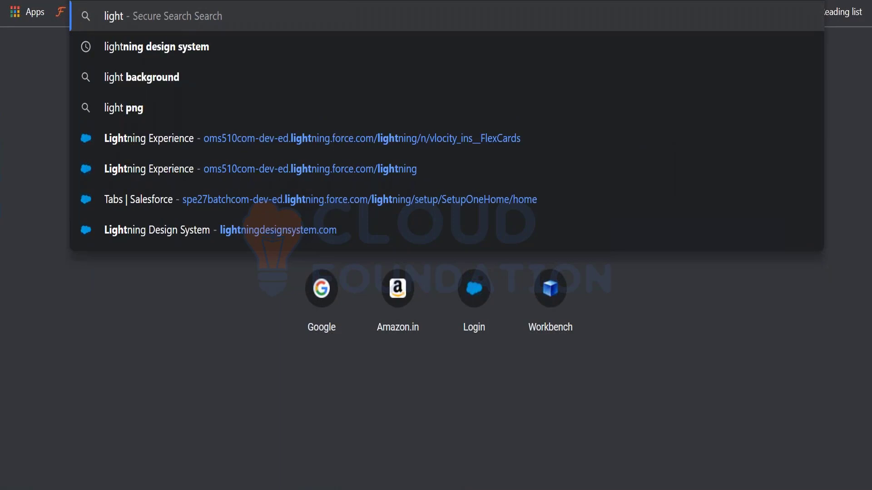
{"action": "type", "text": "ning"}
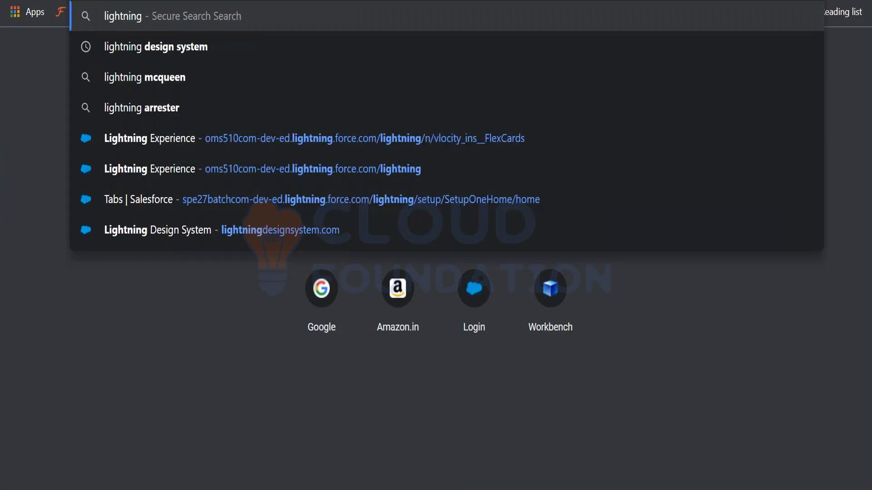
{"action": "key", "text": "Down"}
{"action": "key", "text": "Down"}
{"action": "key", "text": "Down"}
{"action": "key", "text": "Down"}
{"action": "key", "text": "Down"}
{"action": "key", "text": "Down"}
{"action": "key", "text": "Down"}
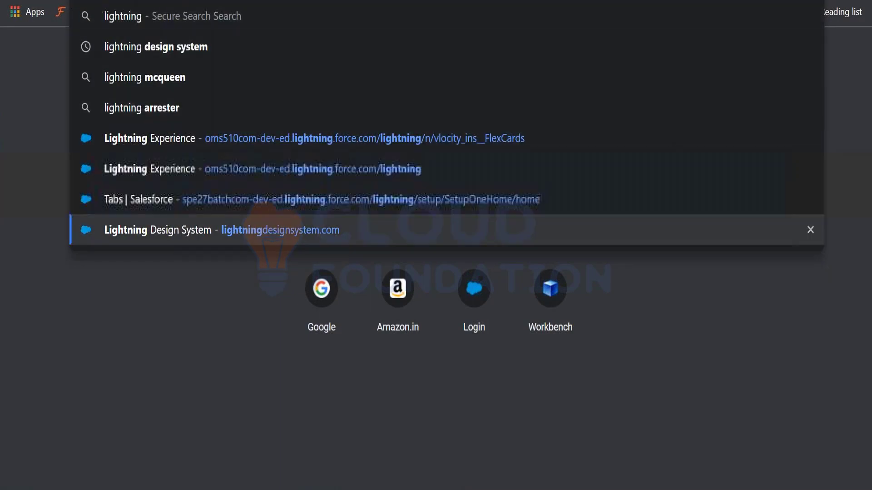
{"action": "key", "text": "Return"}
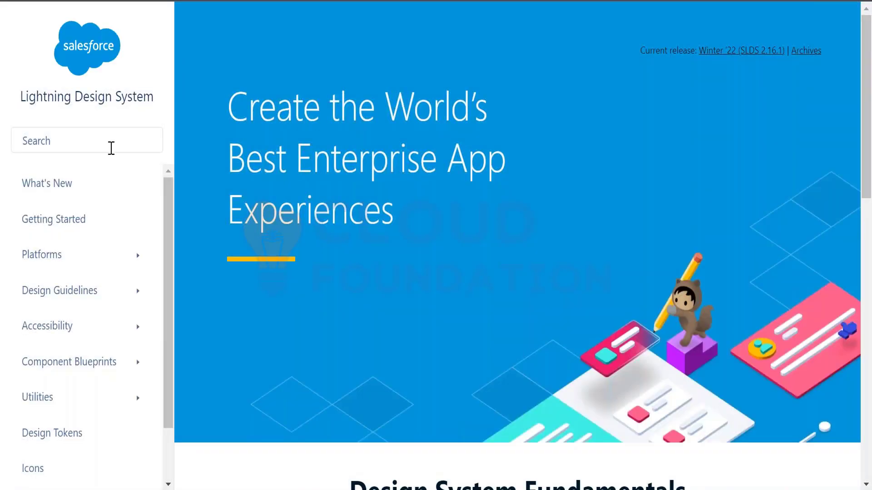
Search the design system for the Icons component page and examine its Standard and Action icon type examples
{"action": "left_click", "coordinate": [94, 142]}
{"action": "type", "text": "lco"}
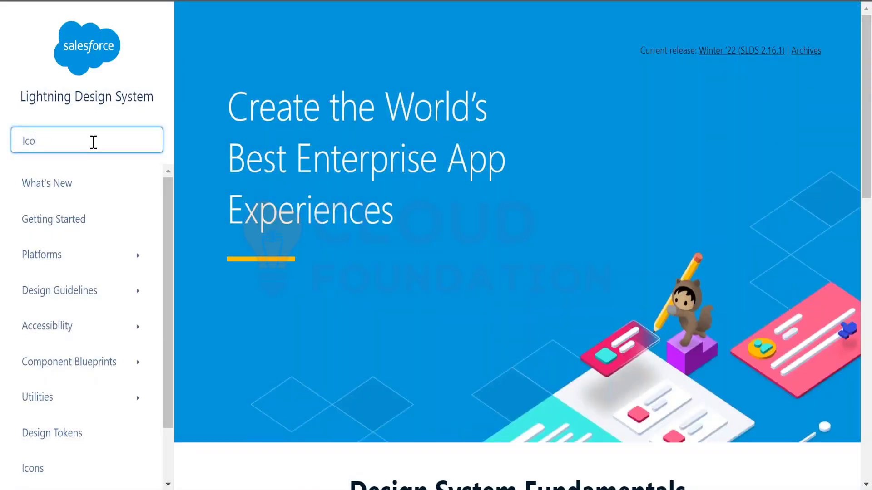
{"action": "type", "text": "n"}
{"action": "left_click", "coordinate": [144, 207]}
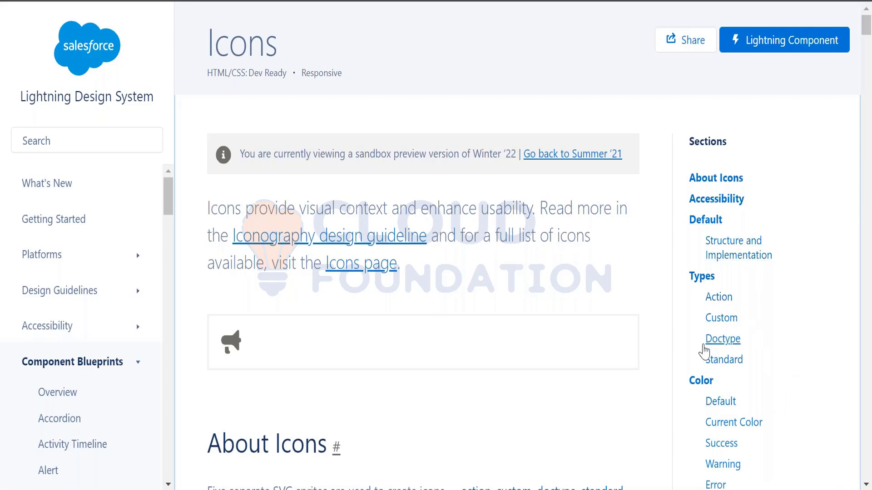
{"action": "left_click", "coordinate": [722, 360]}
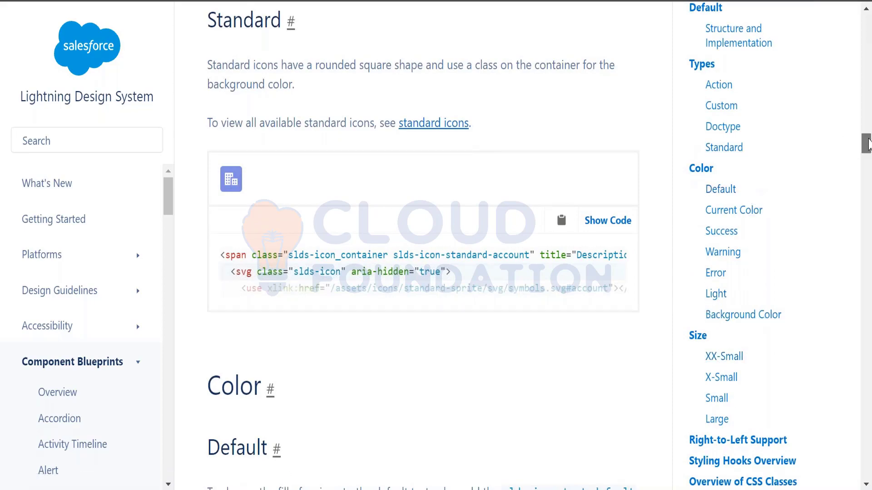
{"action": "left_click_drag", "start_coordinate": [867, 140], "coordinate": [865, 63]}
{"action": "left_click", "coordinate": [720, 185]}
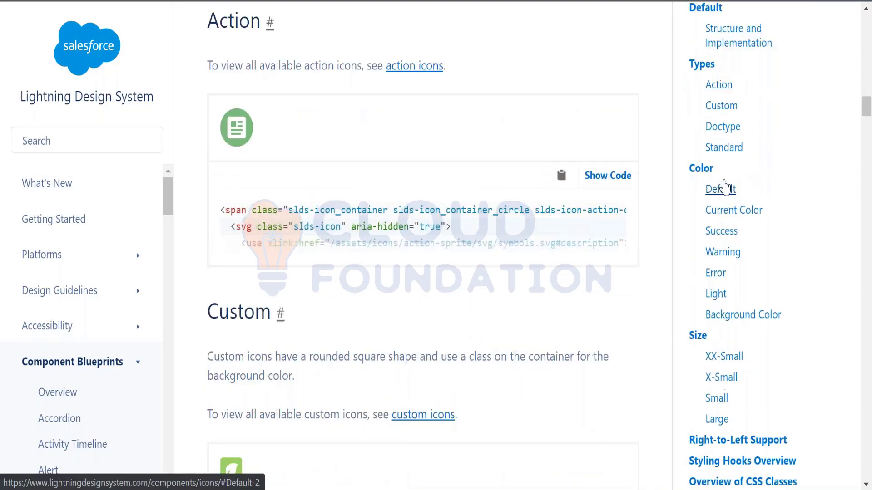
{"action": "left_click_drag", "start_coordinate": [867, 109], "coordinate": [866, 29]}
Return to the teamMasterAccount FlexCard in OmniStudio, rename the header icon element as Icon, and set its type to Salesforce SVG
{"action": "key", "text": "alt+Tab"}
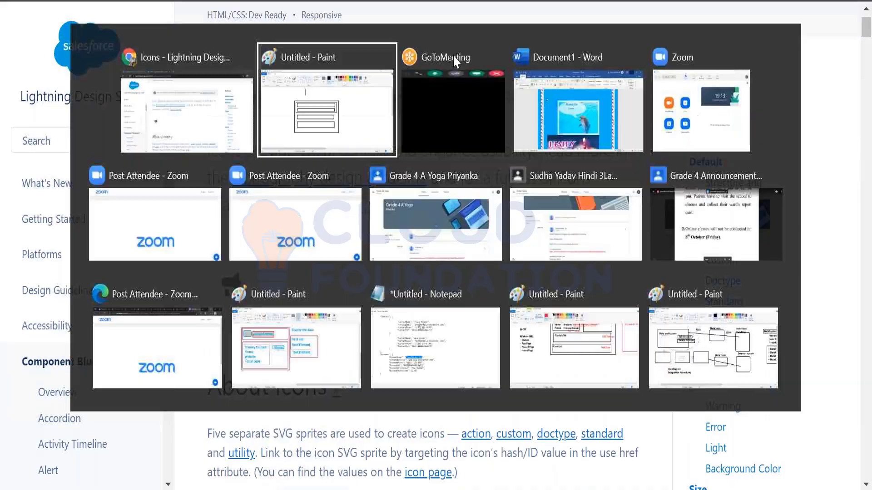
{"action": "key", "text": "alt+Tab"}
{"action": "left_click", "coordinate": [163, 1]}
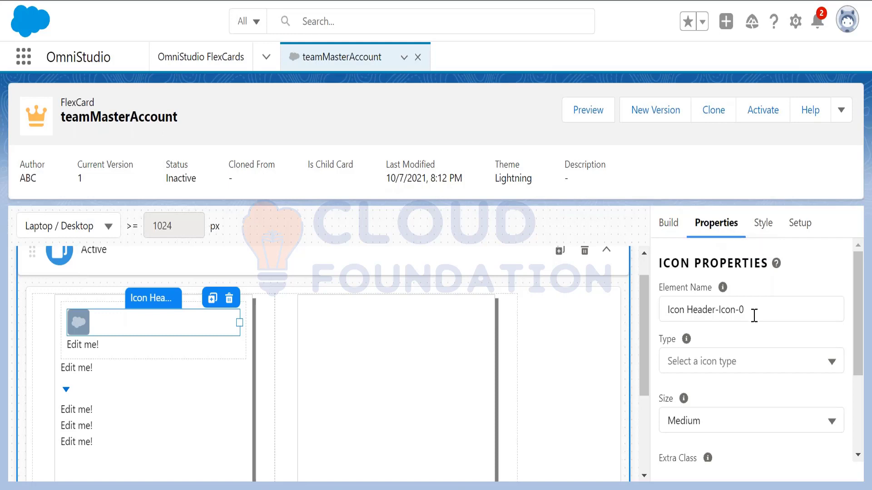
{"action": "left_click_drag", "start_coordinate": [749, 309], "coordinate": [689, 309]}
{"action": "key", "text": "BackSpace"}
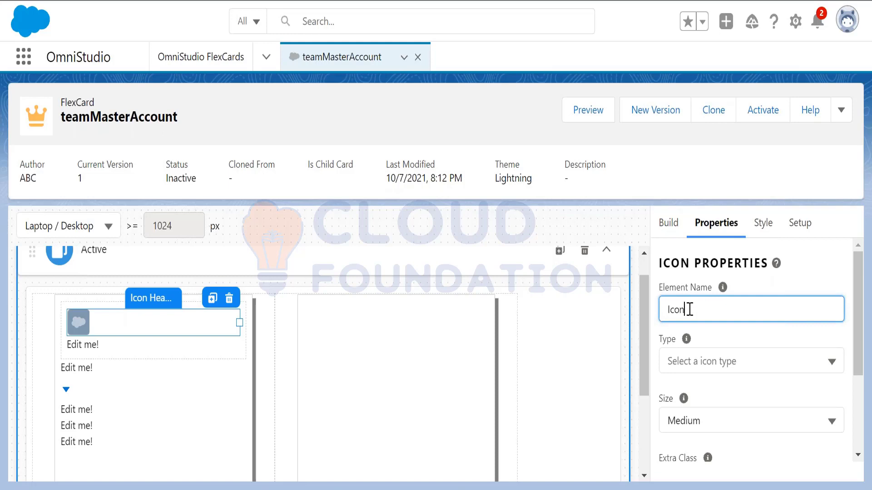
{"action": "left_click", "coordinate": [718, 367]}
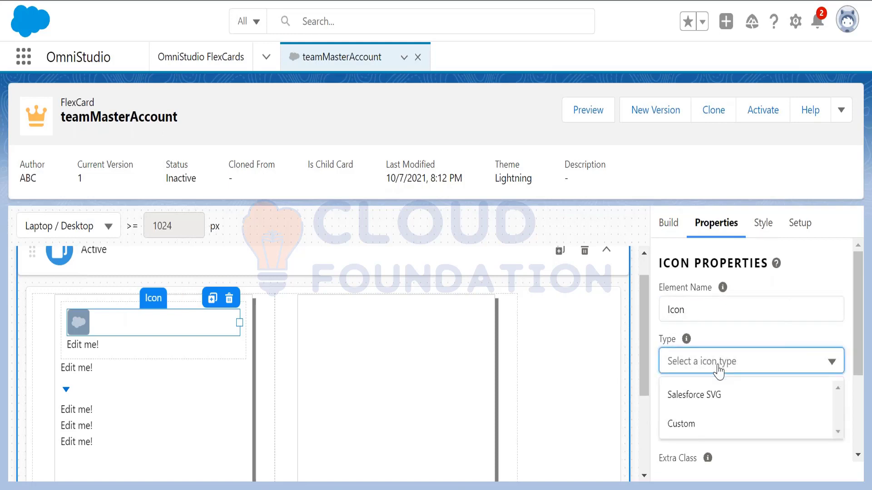
{"action": "left_click", "coordinate": [726, 399]}
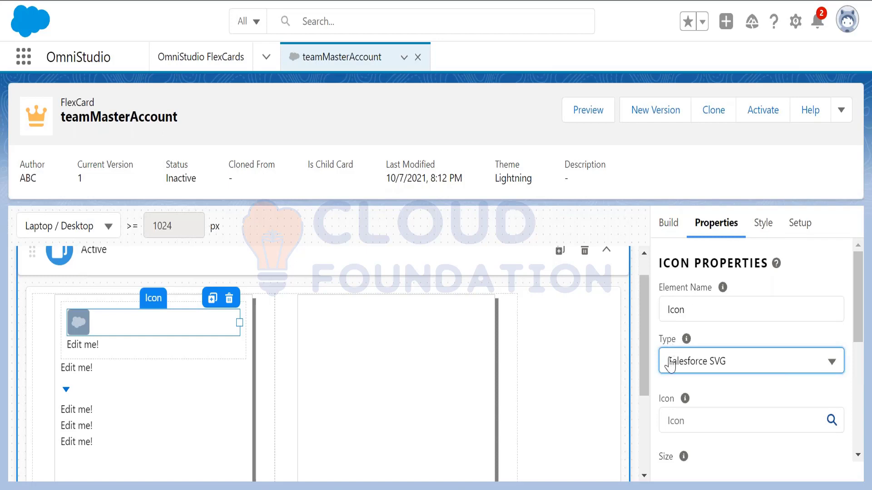
Browse the icon library, search it for "comp", and assign the utility:company icon to the element
{"action": "left_click_drag", "start_coordinate": [858, 301], "coordinate": [858, 334]}
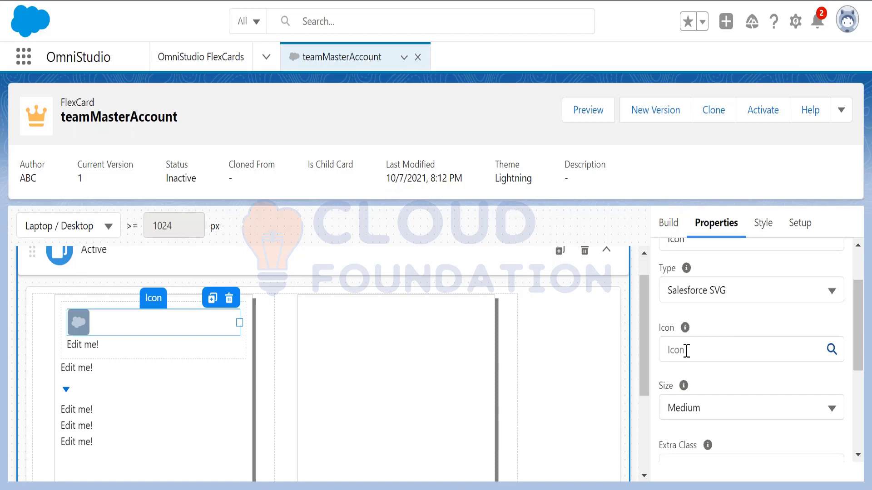
{"action": "left_click", "coordinate": [831, 350]}
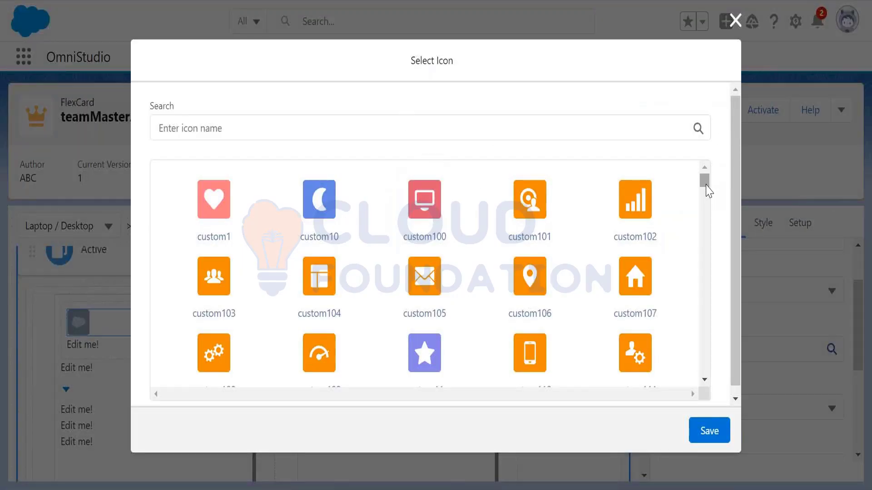
{"action": "scroll", "coordinate": [707, 207], "scroll_direction": "down", "scroll_amount": 5}
{"action": "scroll", "coordinate": [707, 207], "scroll_direction": "down", "scroll_amount": 20}
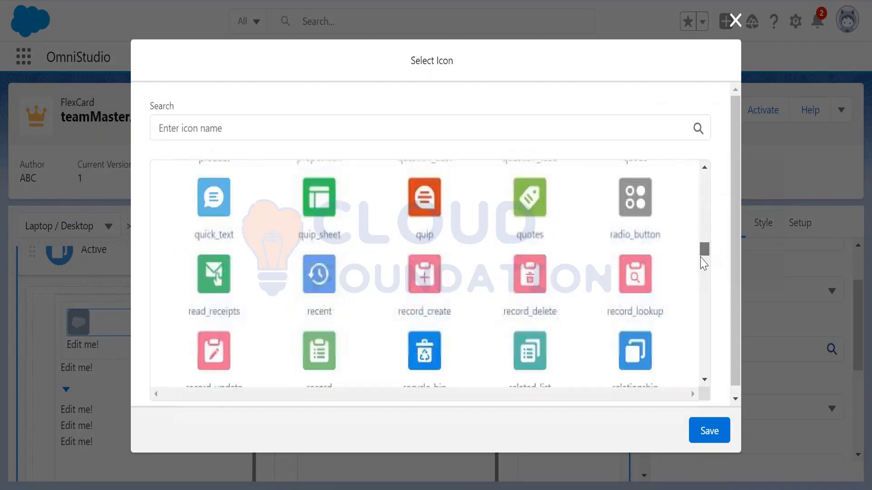
{"action": "left_click_drag", "start_coordinate": [702, 261], "coordinate": [704, 178]}
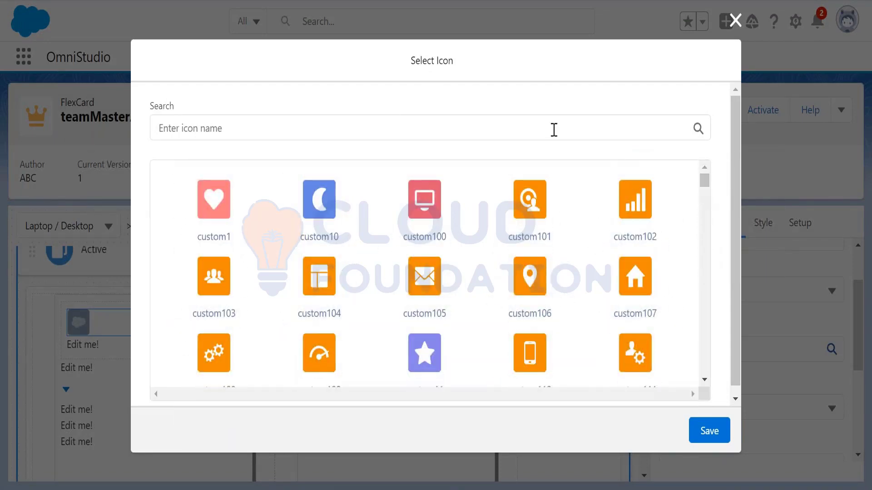
{"action": "left_click", "coordinate": [554, 130]}
{"action": "type", "text": "comp"}
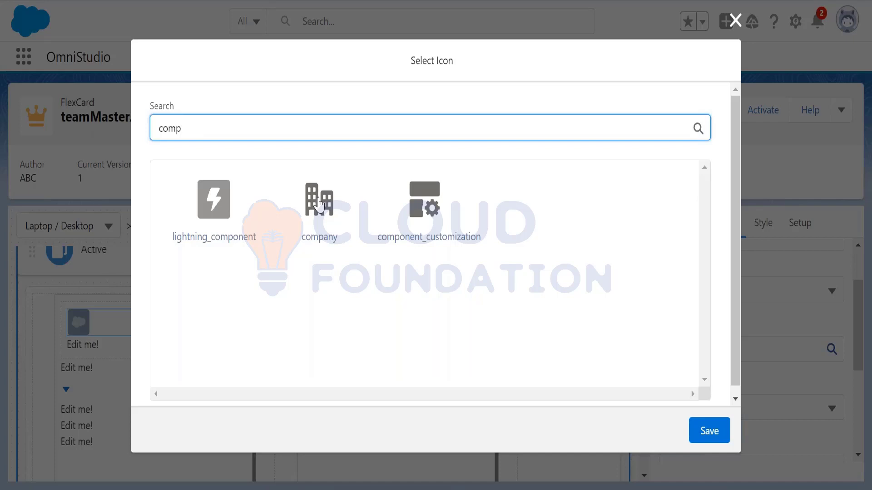
{"action": "left_click", "coordinate": [320, 205]}
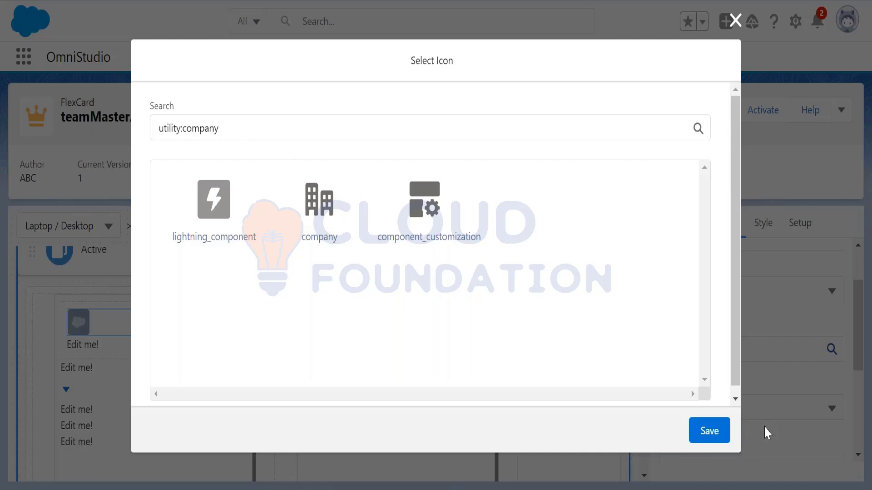
{"action": "left_click", "coordinate": [722, 435]}
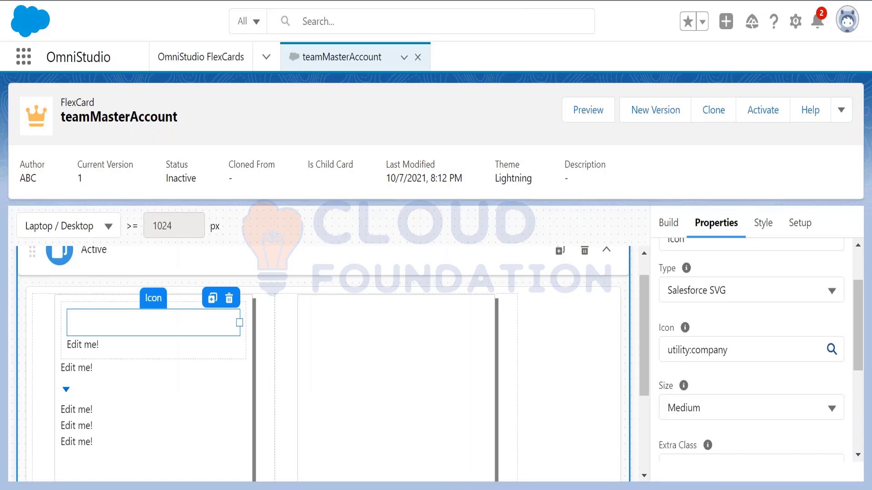
Set the company icon's size to Large
{"action": "left_click", "coordinate": [726, 418]}
{"action": "left_click_drag", "start_coordinate": [858, 346], "coordinate": [858, 392]}
{"action": "left_click", "coordinate": [795, 310]}
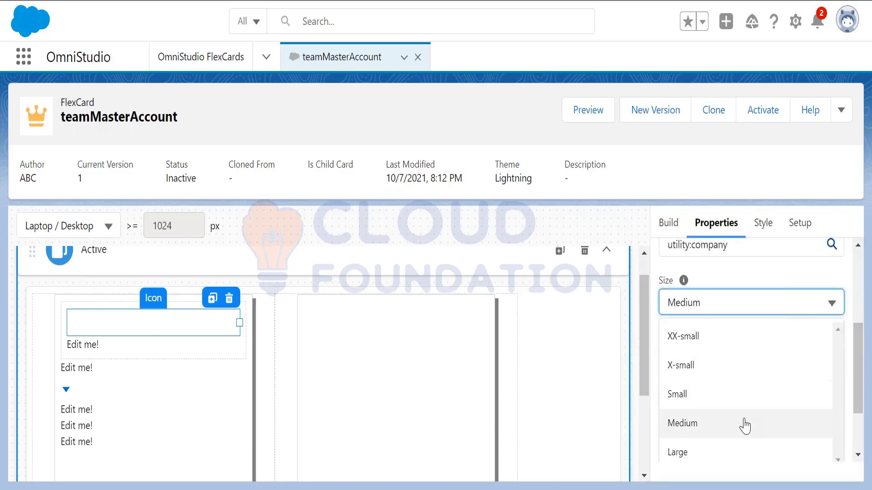
{"action": "left_click", "coordinate": [734, 453]}
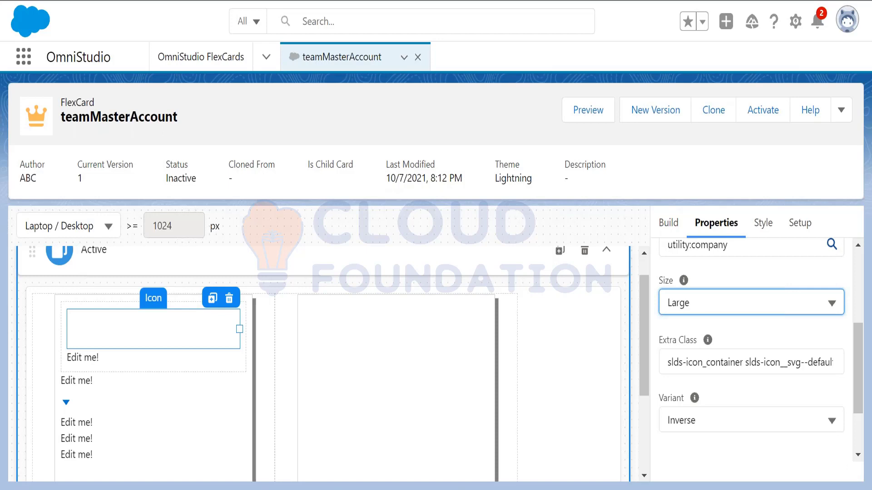
Clear the icon's extra class value and set its variant to Default
{"action": "left_click", "coordinate": [720, 358]}
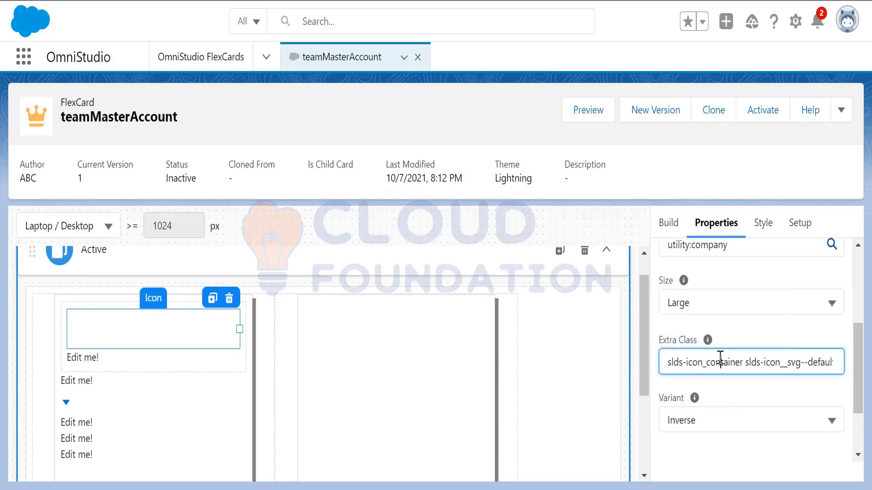
{"action": "left_click", "coordinate": [665, 362]}
{"action": "left_click_drag", "start_coordinate": [665, 362], "coordinate": [853, 363]}
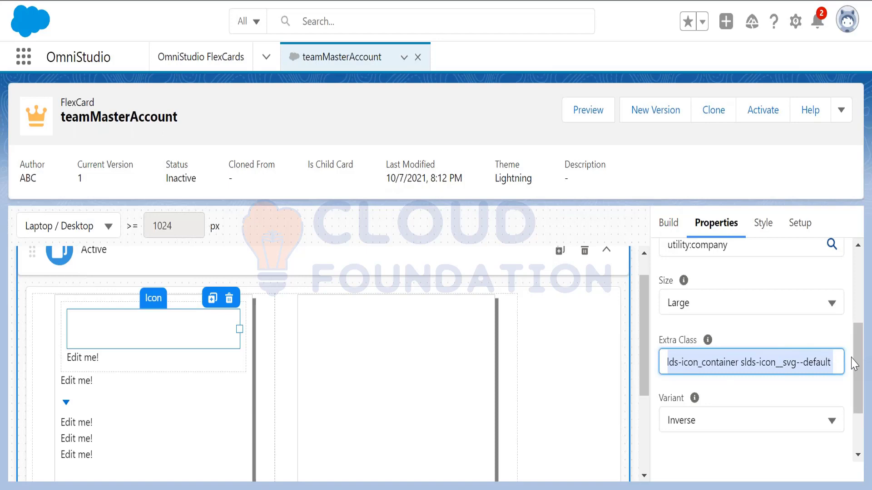
{"action": "key", "text": "BackSpace"}
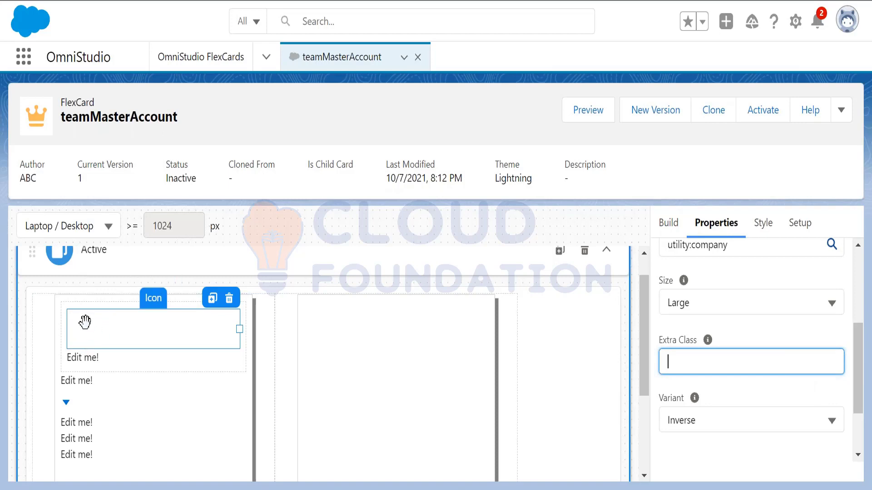
{"action": "left_click", "coordinate": [771, 427]}
{"action": "left_click", "coordinate": [752, 453]}
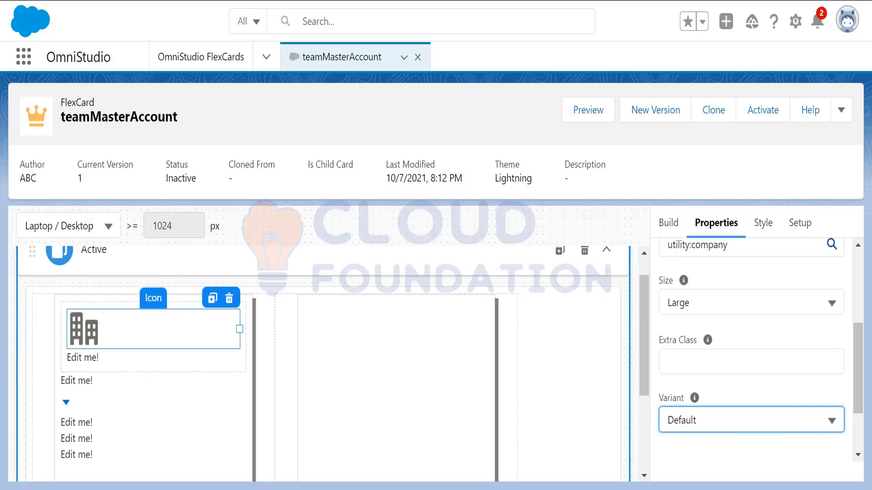
Set the header company icon's variant to Inverse
{"action": "left_click", "coordinate": [698, 421]}
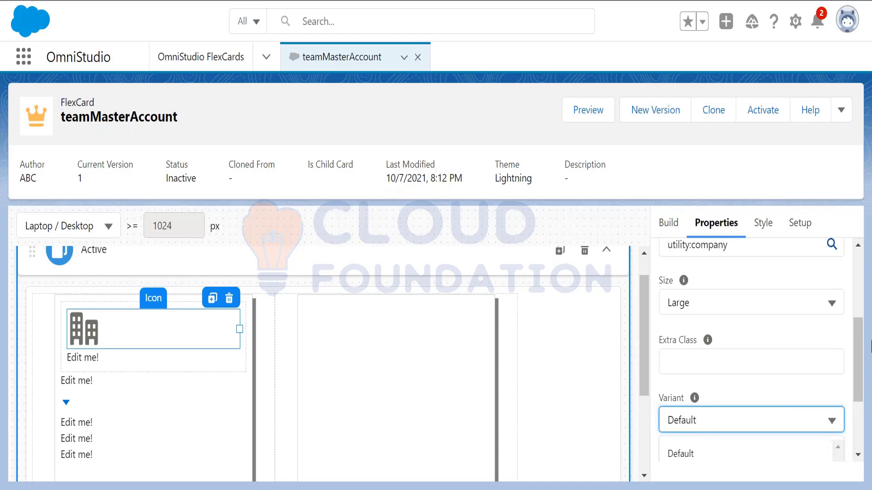
{"action": "left_click_drag", "start_coordinate": [860, 344], "coordinate": [855, 380]}
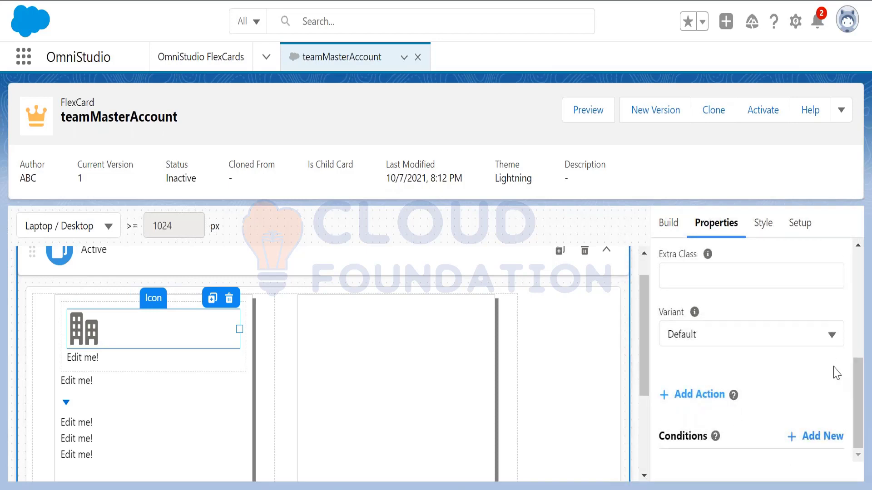
{"action": "left_click", "coordinate": [815, 336]}
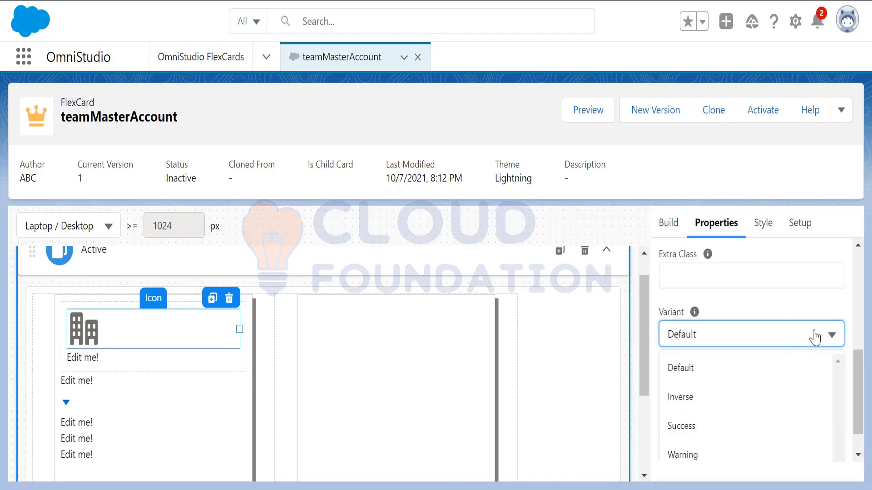
{"action": "left_click", "coordinate": [760, 397]}
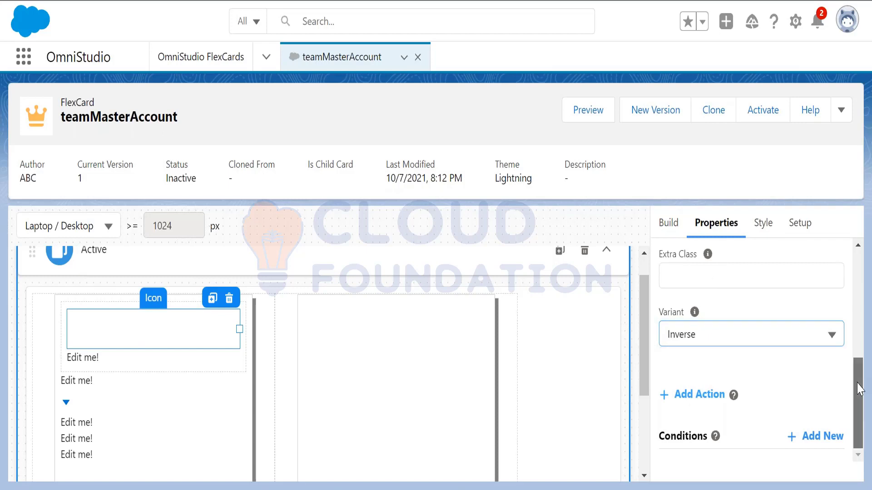
Review the header icon's type, icon name, size, extra class and variant settings
{"action": "left_click_drag", "start_coordinate": [862, 376], "coordinate": [862, 293]}
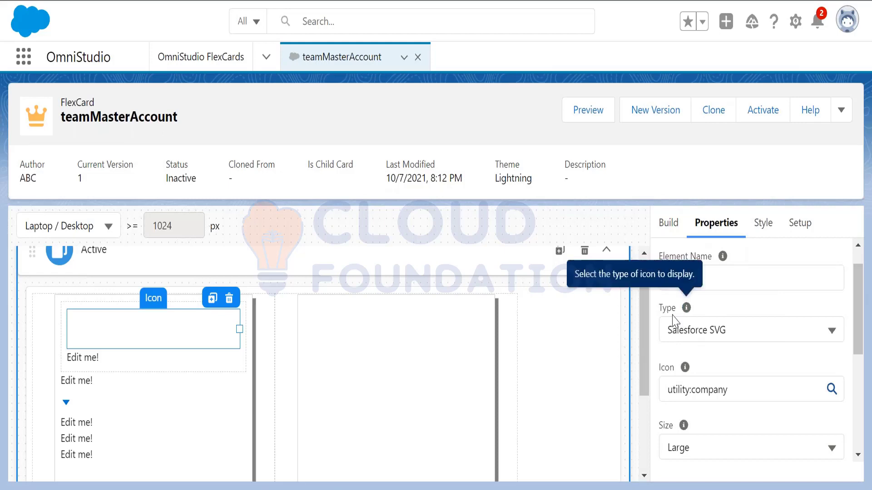
{"action": "mouse_move", "coordinate": [687, 309]}
{"action": "left_click_drag", "start_coordinate": [855, 298], "coordinate": [856, 330]}
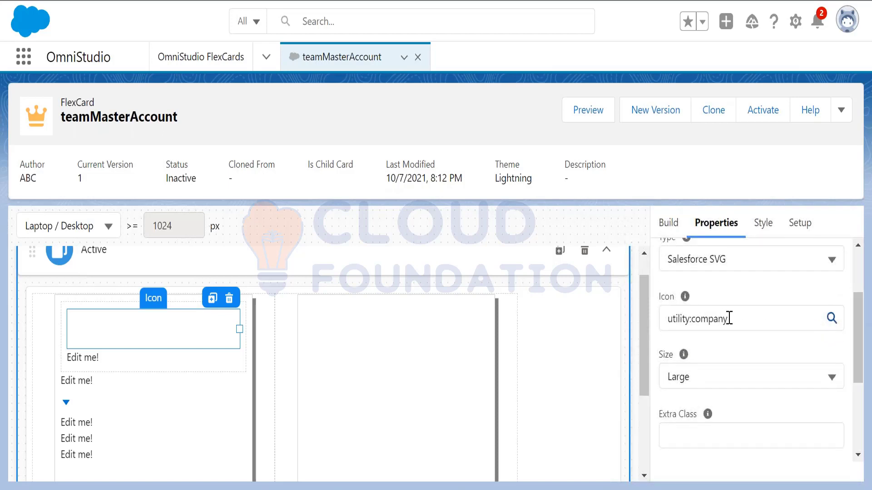
{"action": "left_click_drag", "start_coordinate": [691, 320], "coordinate": [743, 322]}
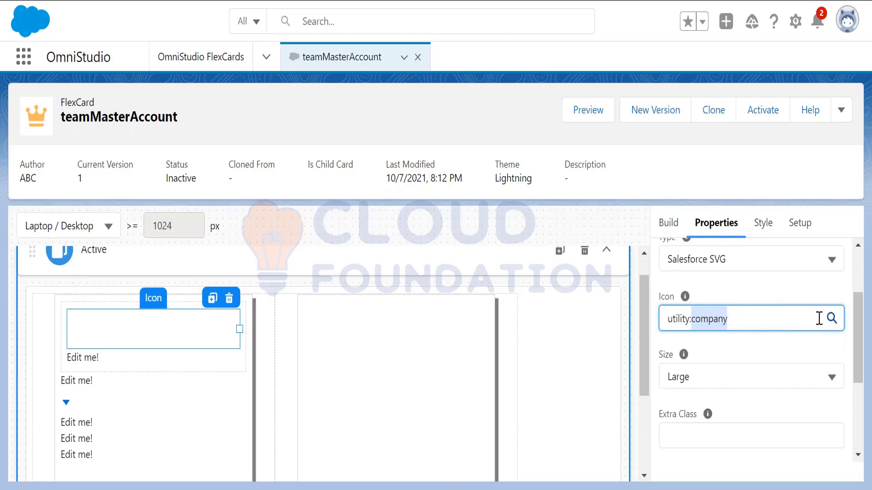
{"action": "left_click_drag", "start_coordinate": [859, 327], "coordinate": [858, 359]}
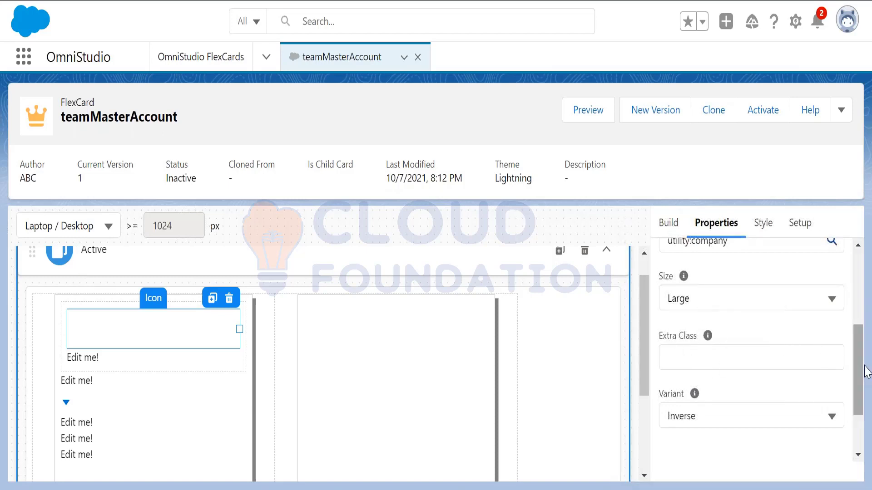
{"action": "left_click_drag", "start_coordinate": [862, 361], "coordinate": [854, 416]}
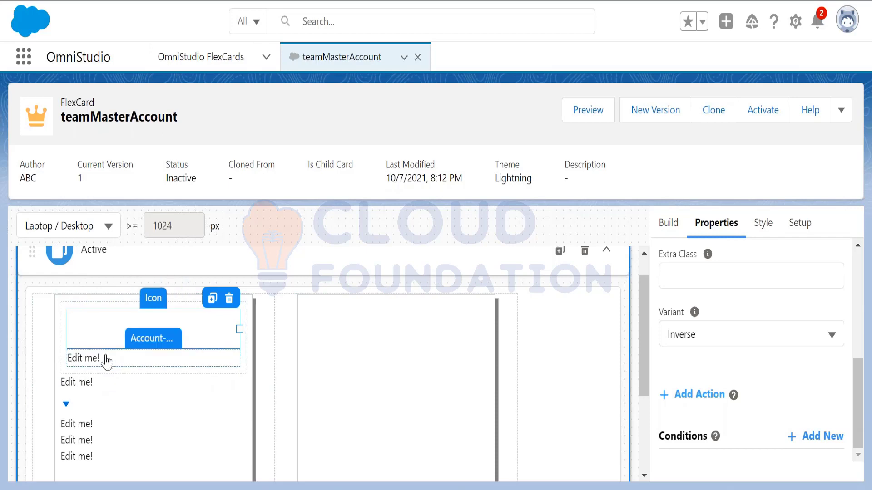
Replace the "Edit me!" placeholder in the Account-Text element beneath the icon with the AccountName field
{"action": "left_click", "coordinate": [107, 361]}
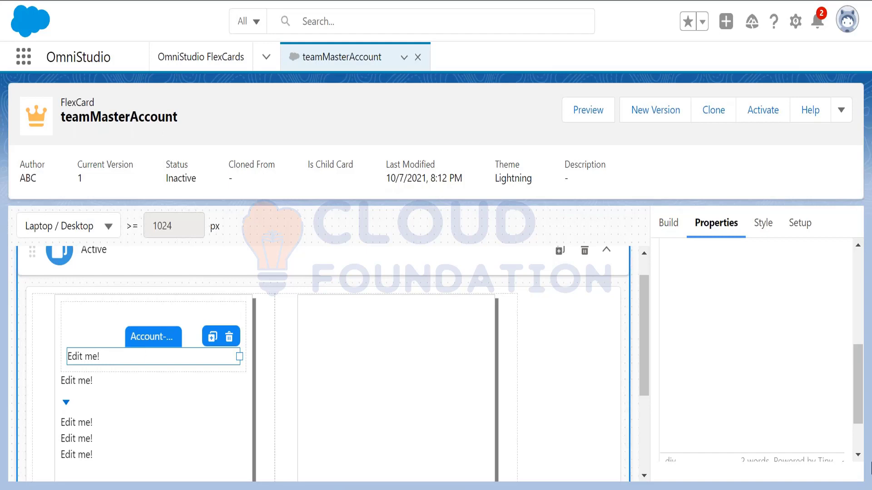
{"action": "left_click_drag", "start_coordinate": [860, 391], "coordinate": [861, 300]}
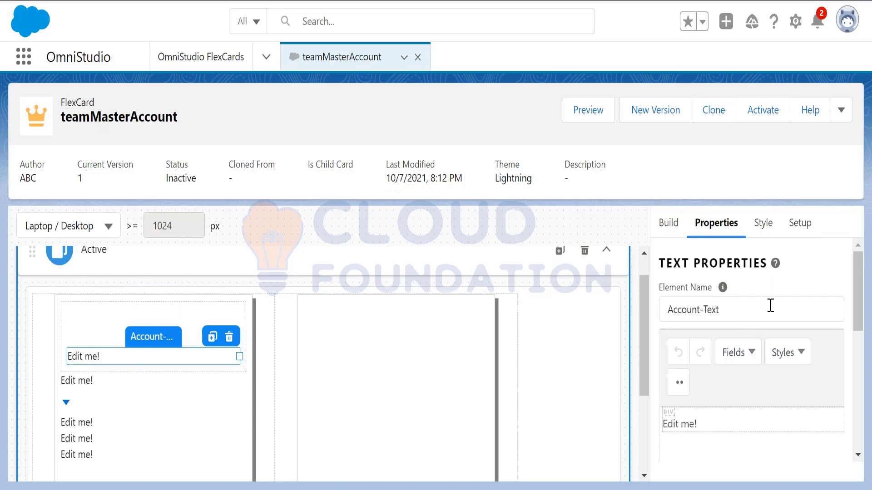
{"action": "left_click_drag", "start_coordinate": [700, 425], "coordinate": [660, 423]}
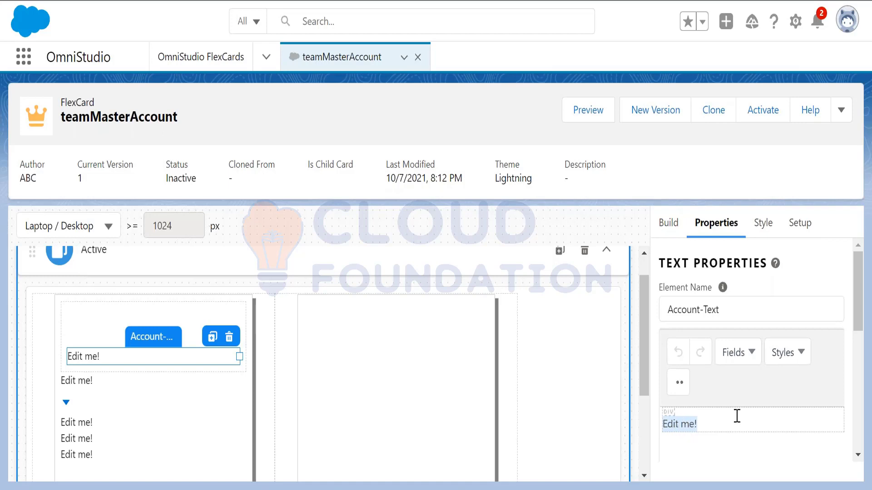
{"action": "left_click_drag", "start_coordinate": [863, 296], "coordinate": [859, 304]}
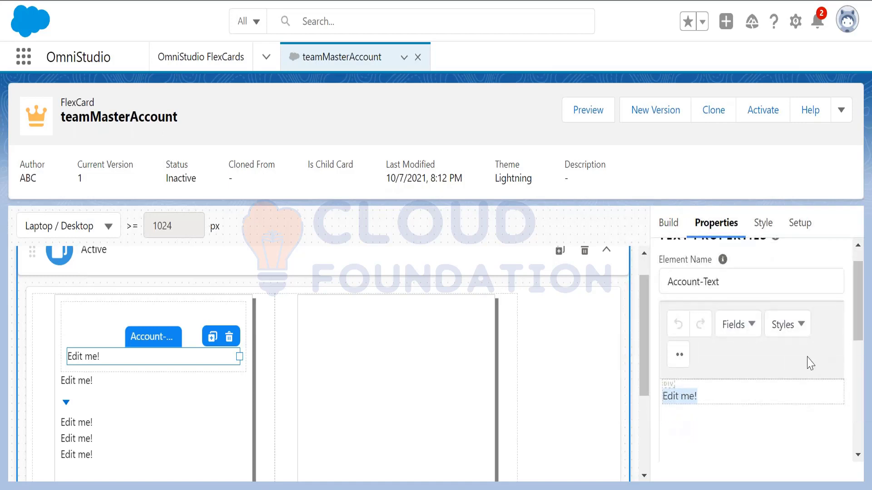
{"action": "left_click", "coordinate": [722, 395]}
{"action": "key", "text": "BackSpace"}
{"action": "key", "text": "BackSpace"}
{"action": "key", "text": "BackSpace"}
{"action": "key", "text": "BackSpace"}
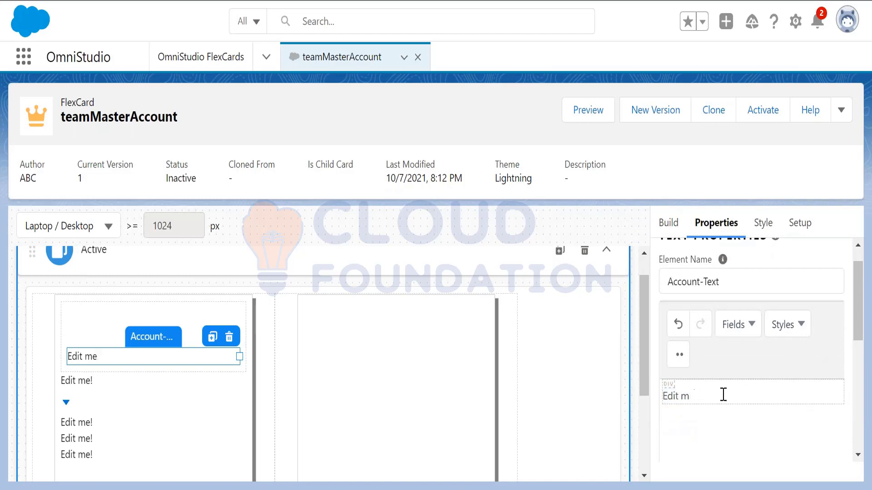
{"action": "key", "text": "BackSpace"}
{"action": "key", "text": "BackSpace"}
{"action": "key", "text": "BackSpace"}
{"action": "key", "text": "BackSpace"}
{"action": "left_click", "coordinate": [753, 327]}
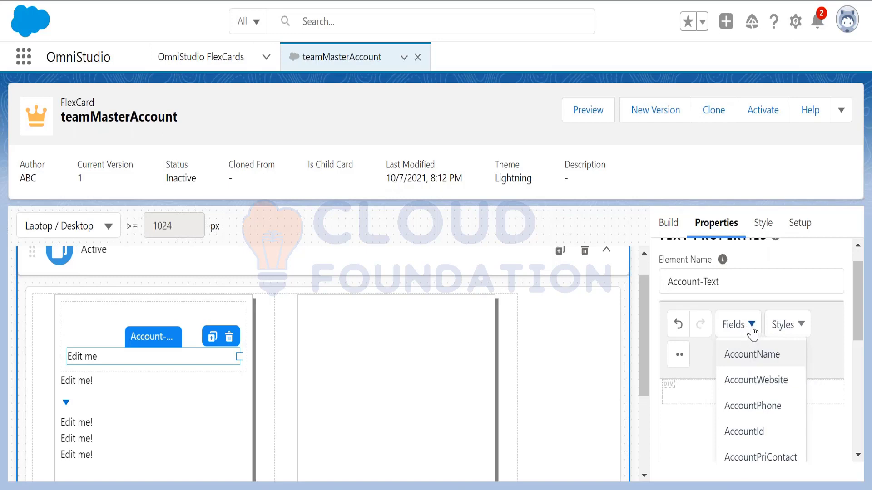
{"action": "left_click", "coordinate": [752, 355]}
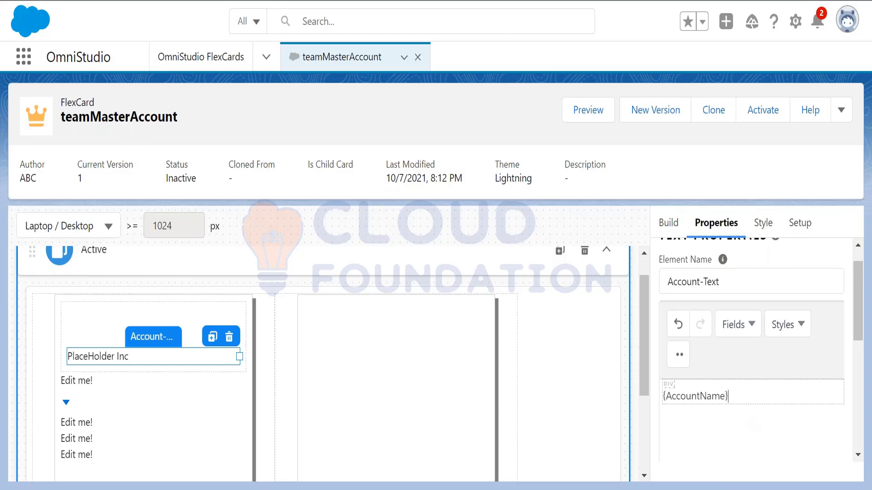
Apply the Heading Large header style to the {AccountName} text in the Account-Text element
{"action": "left_click_drag", "start_coordinate": [743, 394], "coordinate": [666, 401]}
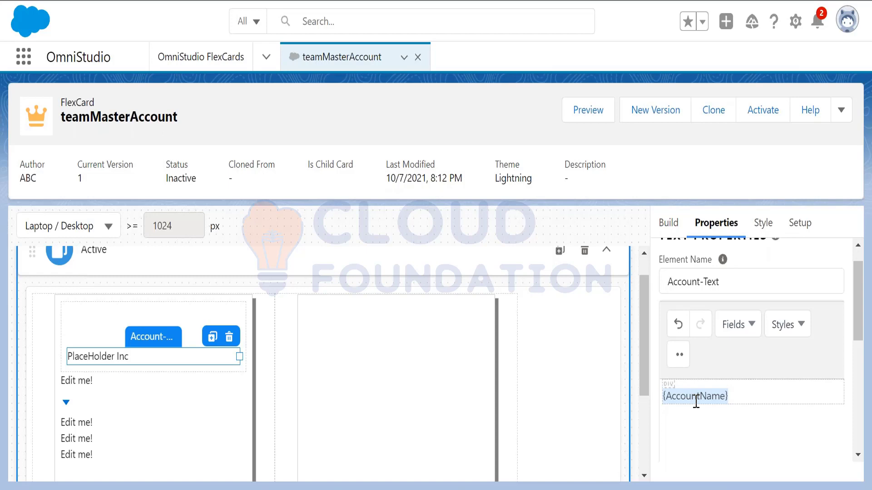
{"action": "left_click", "coordinate": [756, 398]}
{"action": "left_click_drag", "start_coordinate": [741, 399], "coordinate": [658, 398]}
{"action": "mouse_move", "coordinate": [854, 300]}
{"action": "left_mouse_down"}
{"action": "mouse_move", "coordinate": [859, 275]}
{"action": "mouse_move", "coordinate": [858, 310]}
{"action": "left_mouse_up"}
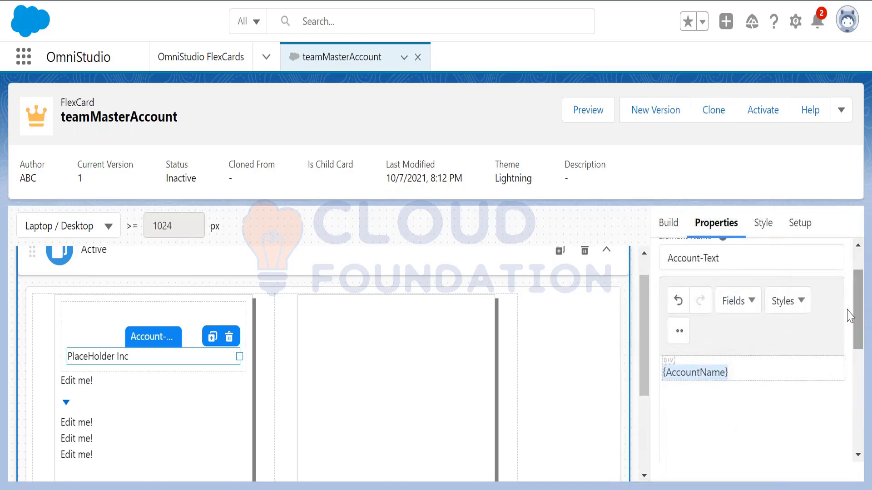
{"action": "left_click", "coordinate": [800, 304]}
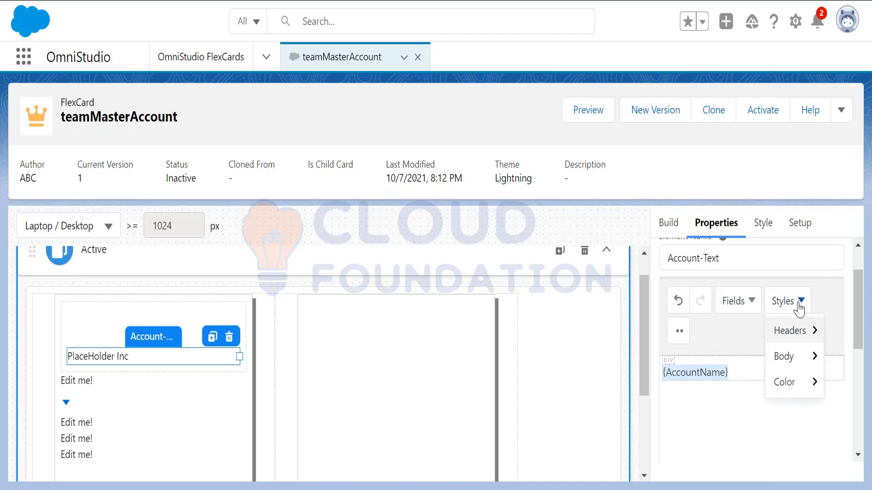
{"action": "mouse_move", "coordinate": [792, 335]}
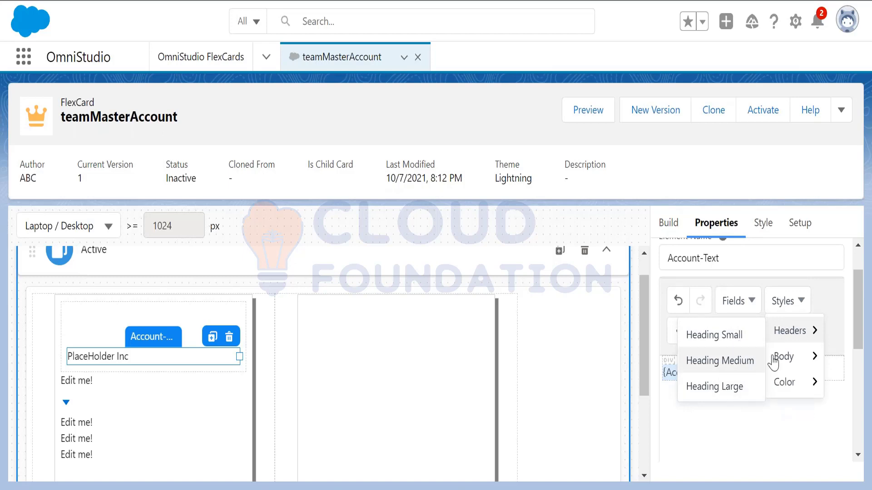
{"action": "left_click", "coordinate": [795, 299]}
{"action": "left_click", "coordinate": [798, 299]}
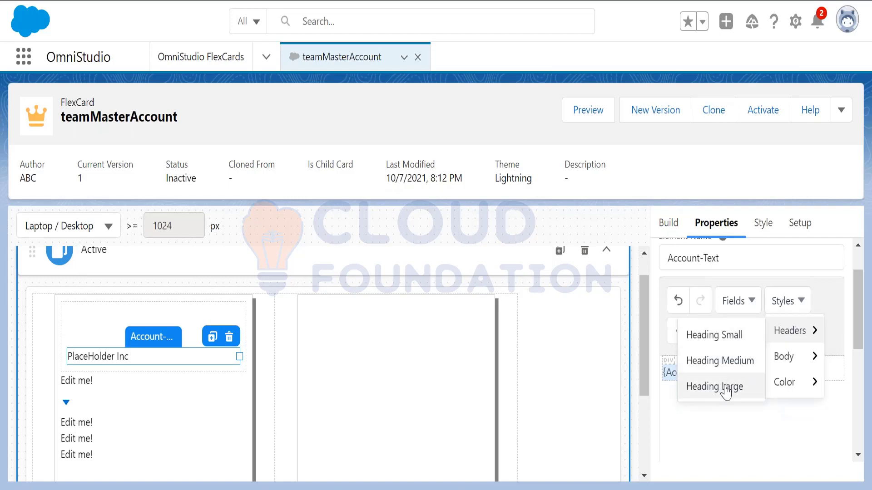
{"action": "left_click", "coordinate": [725, 387]}
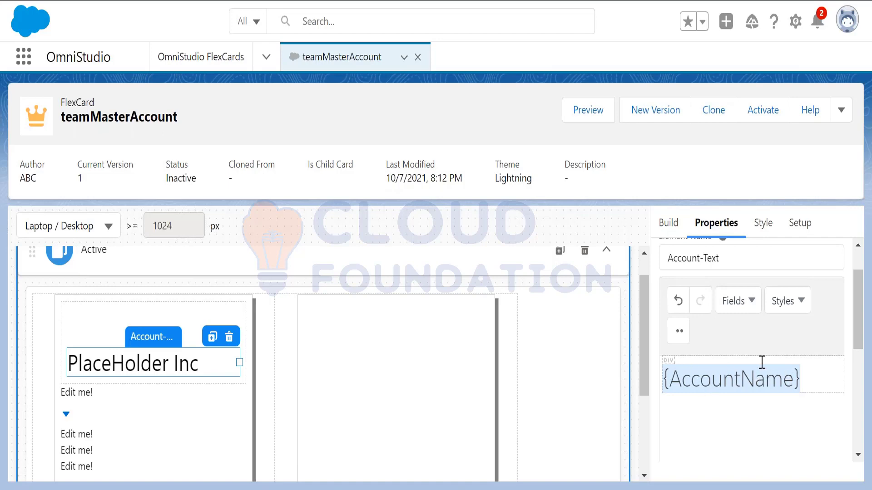
Show the additional text formatting options and set the {AccountName} text color to white
{"action": "left_click", "coordinate": [680, 333]}
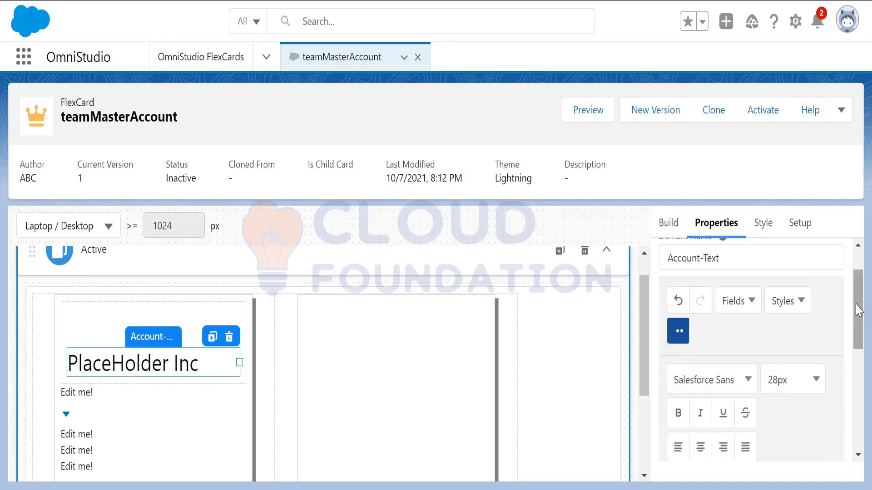
{"action": "left_click_drag", "start_coordinate": [856, 308], "coordinate": [850, 387]}
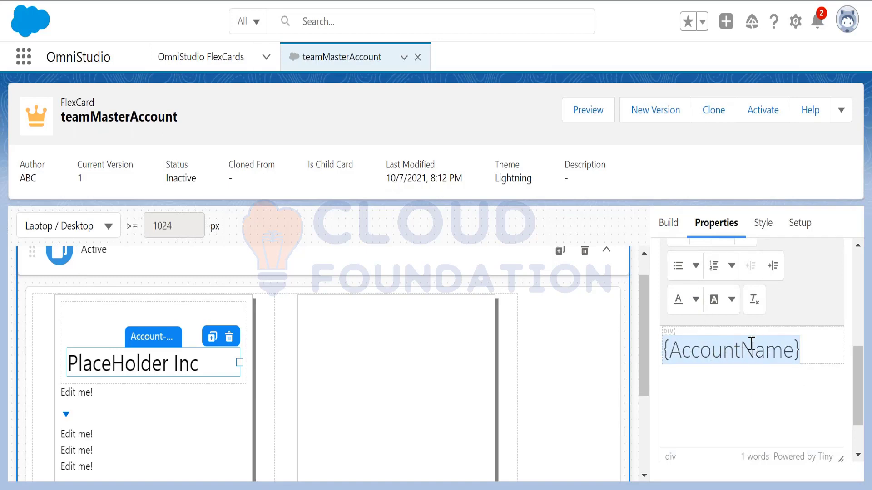
{"action": "left_click", "coordinate": [695, 299]}
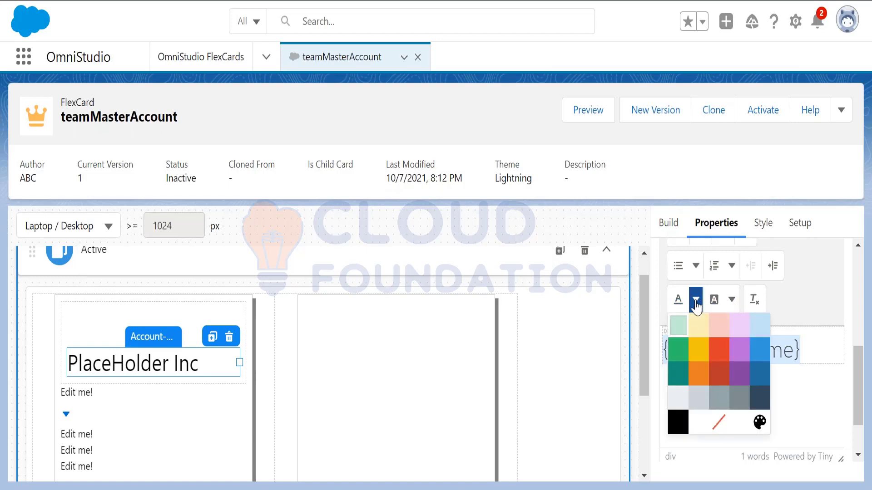
{"action": "left_click", "coordinate": [697, 424]}
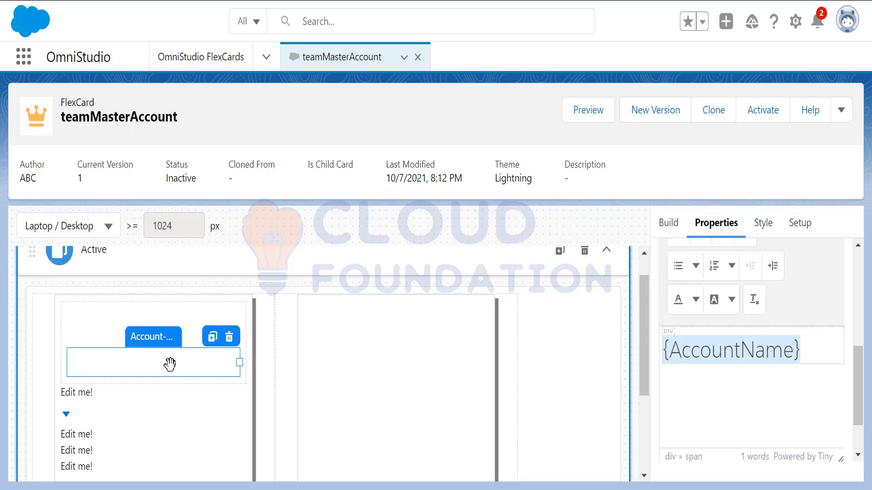
Inspect the Icon Header block and highlight the white {AccountName} text in the Account-Text element to check its content
{"action": "left_click", "coordinate": [99, 312]}
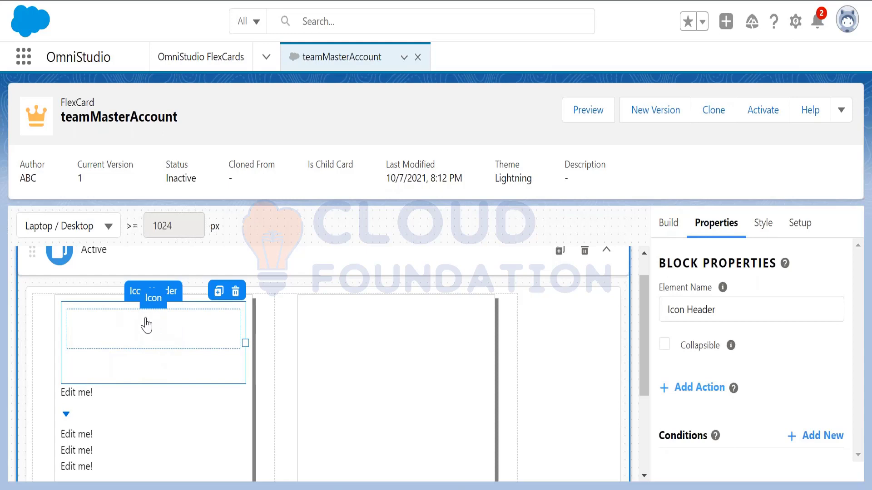
{"action": "left_click", "coordinate": [156, 371]}
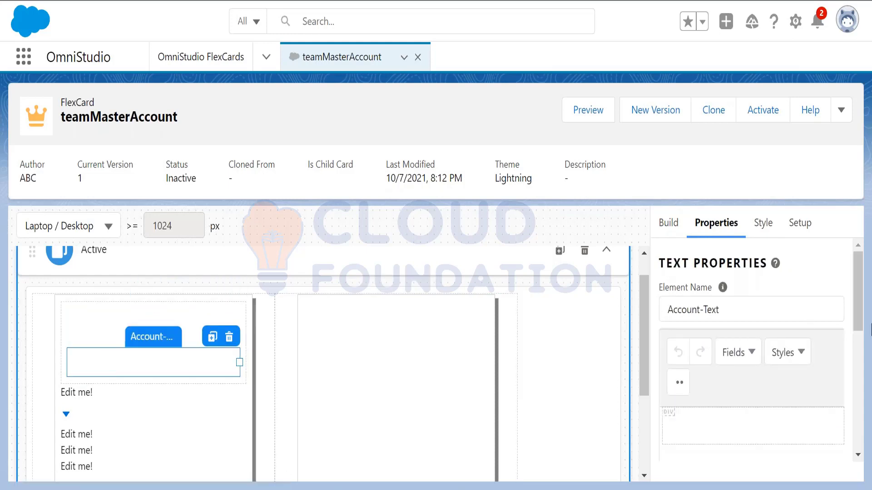
{"action": "scroll", "coordinate": [862, 334], "scroll_direction": "down", "scroll_amount": 2}
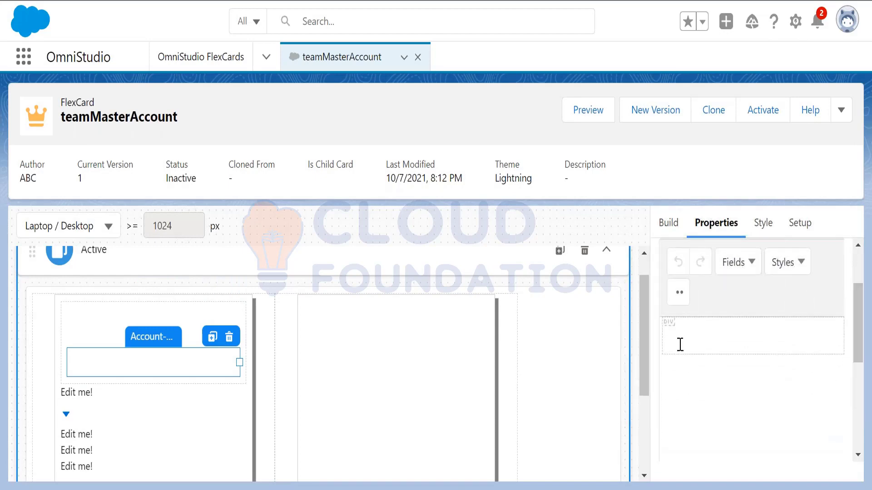
{"action": "left_click_drag", "start_coordinate": [820, 344], "coordinate": [654, 349]}
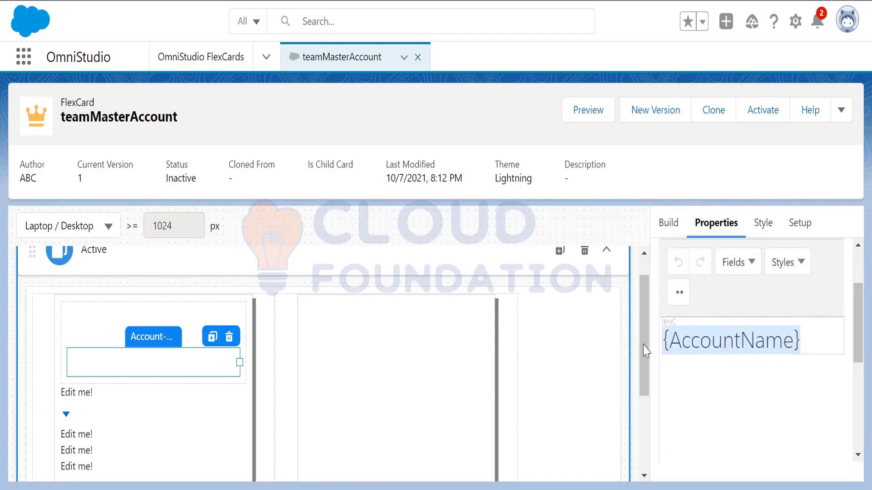
{"action": "left_click_drag", "start_coordinate": [827, 338], "coordinate": [605, 347]}
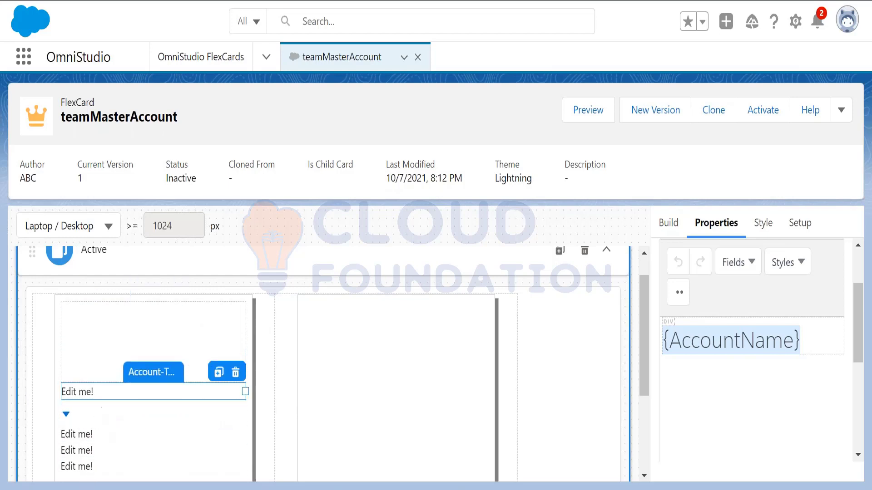
Replace the "Edit me!" placeholder in the second Account-Text element with "Primary Contact" and start a new line below it
{"action": "left_click", "coordinate": [98, 394]}
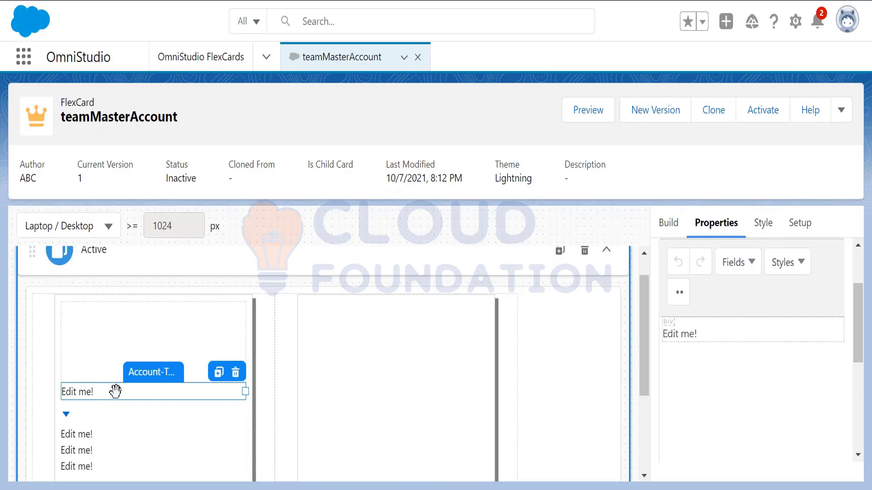
{"action": "left_click", "coordinate": [751, 268]}
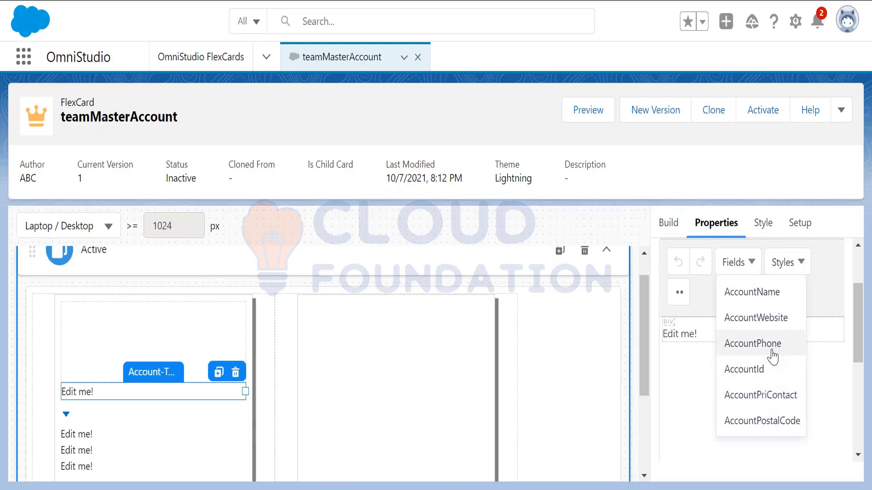
{"action": "left_click", "coordinate": [692, 422]}
{"action": "left_click_drag", "start_coordinate": [712, 330], "coordinate": [661, 333]}
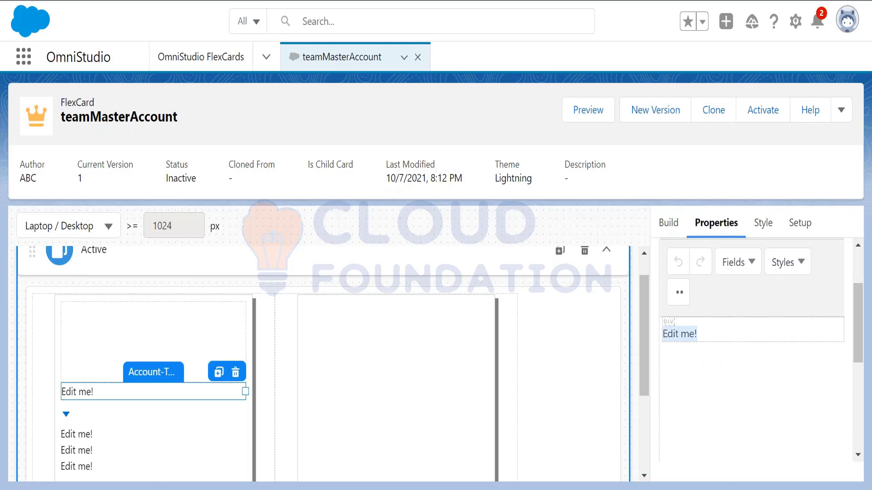
{"action": "key", "text": "BackSpace"}
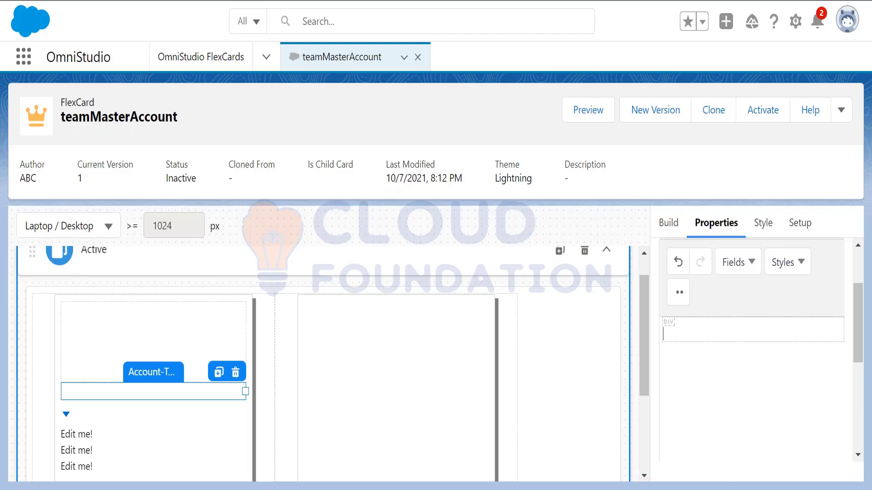
{"action": "type", "text": "Primary Contact"}
{"action": "key", "text": "Return"}
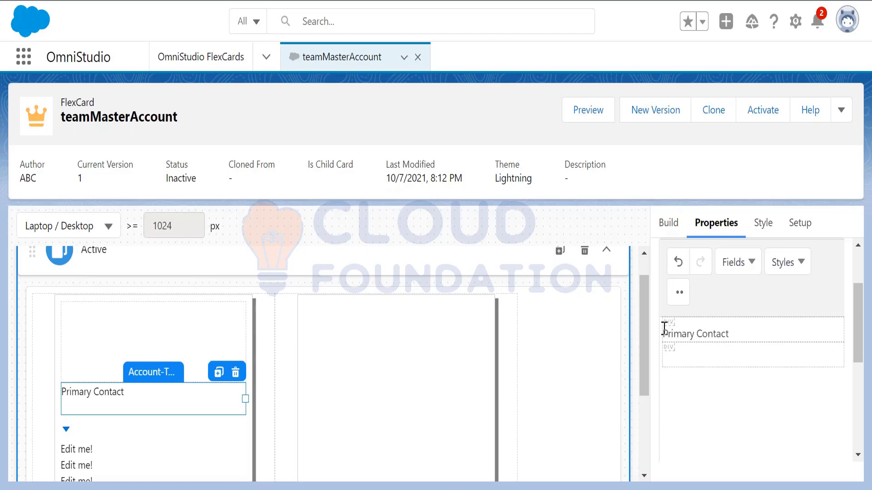
Insert the AccountPriContact field on the empty line beneath the "Primary Contact" label
{"action": "left_click_drag", "start_coordinate": [664, 330], "coordinate": [736, 328]}
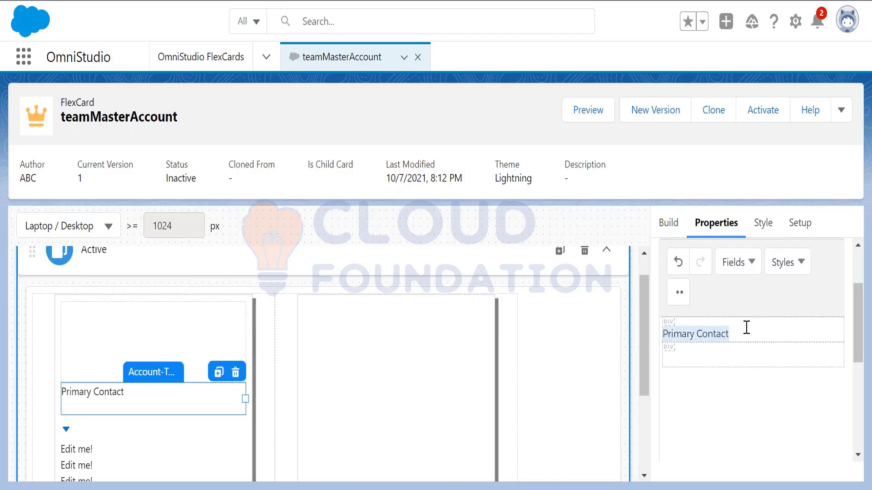
{"action": "left_click", "coordinate": [747, 327]}
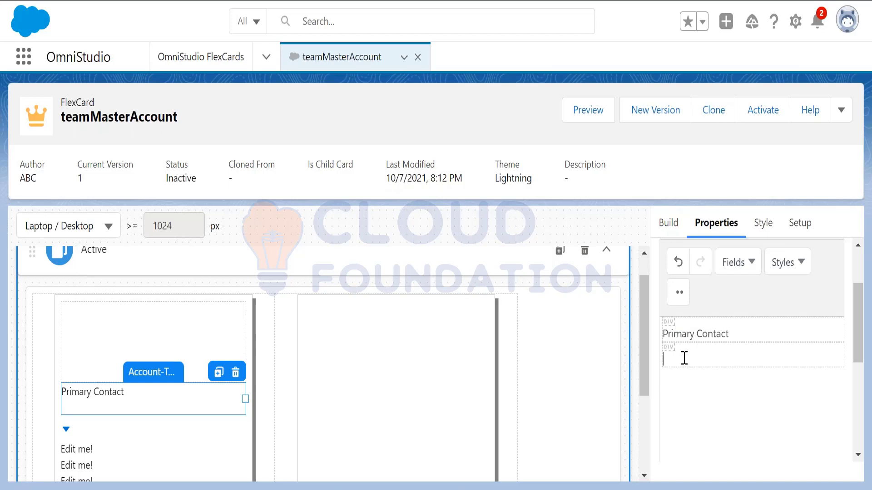
{"action": "left_click", "coordinate": [752, 266]}
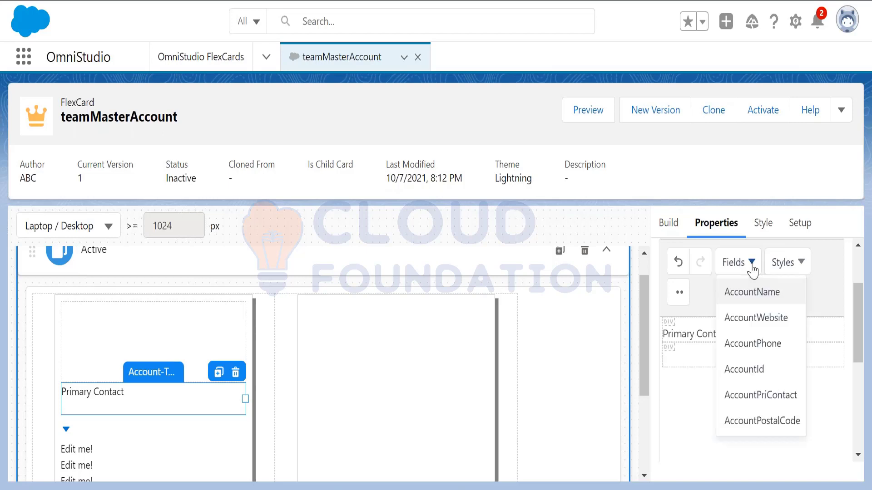
{"action": "left_click", "coordinate": [767, 396]}
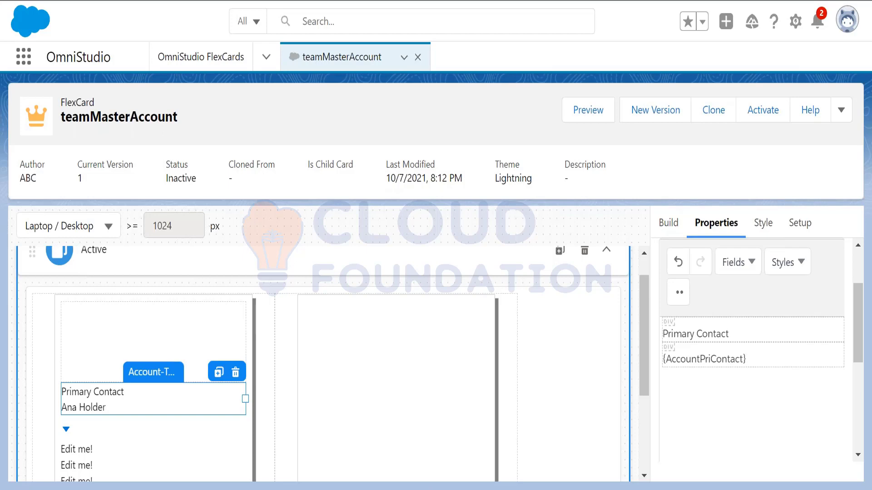
Apply the Uppercase body style to the "Primary Contact" label in the Account-Text element
{"action": "left_click_drag", "start_coordinate": [739, 339], "coordinate": [662, 337]}
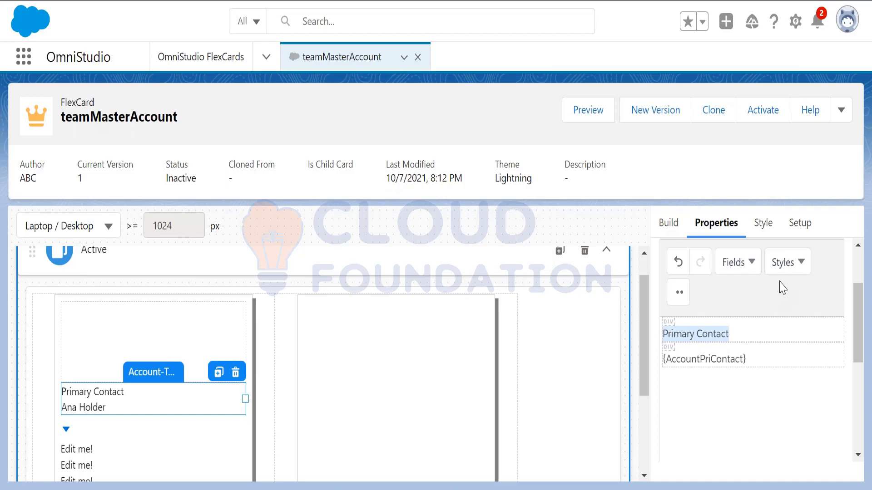
{"action": "left_click", "coordinate": [790, 263]}
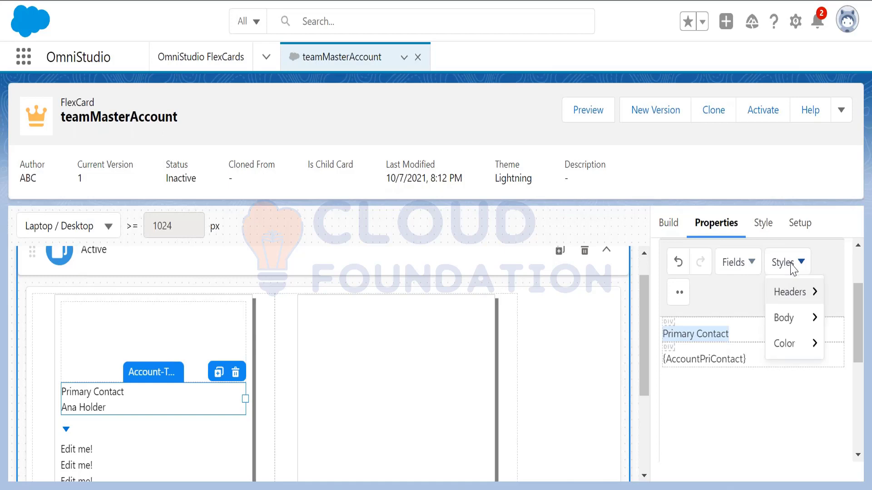
{"action": "mouse_move", "coordinate": [793, 325]}
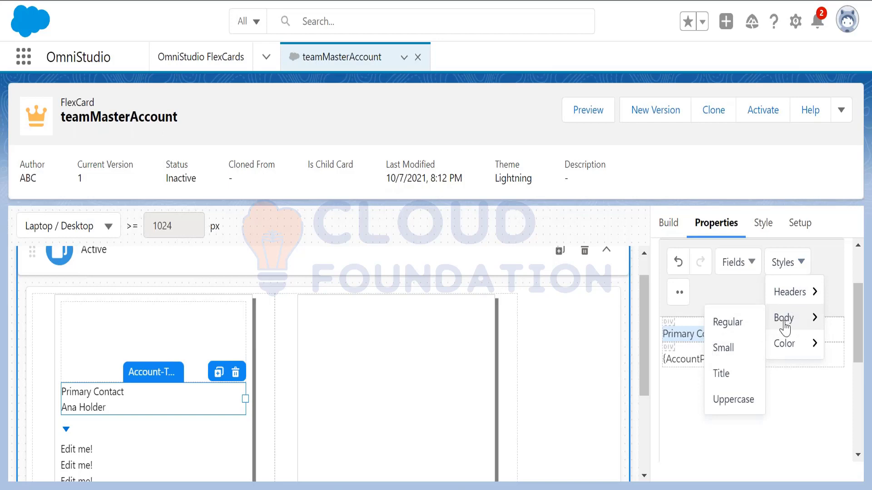
{"action": "mouse_move", "coordinate": [788, 344]}
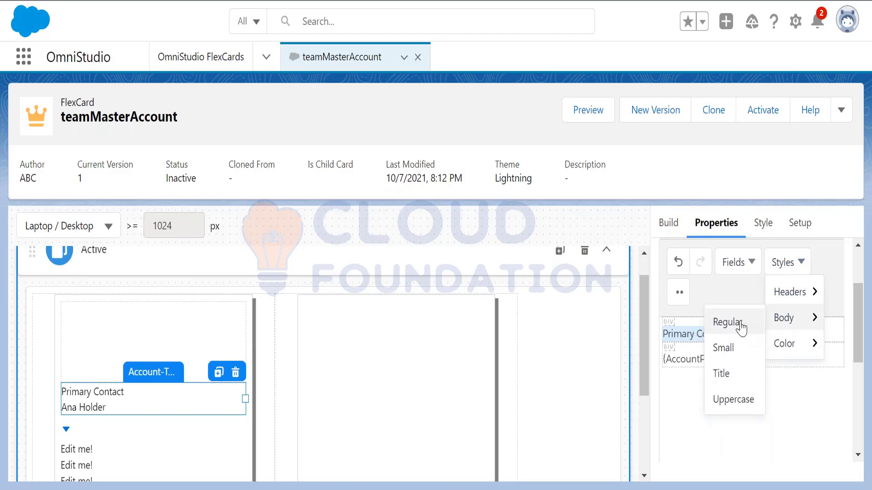
{"action": "left_click", "coordinate": [729, 404]}
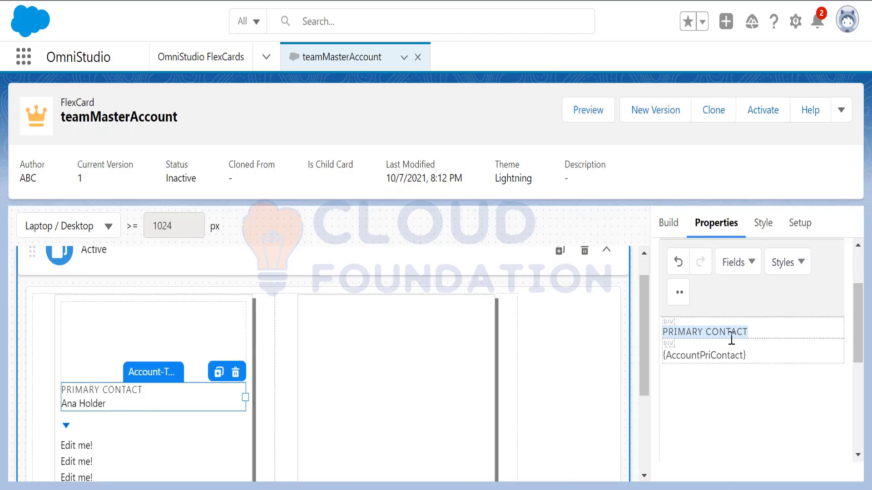
{"action": "left_click", "coordinate": [750, 266]}
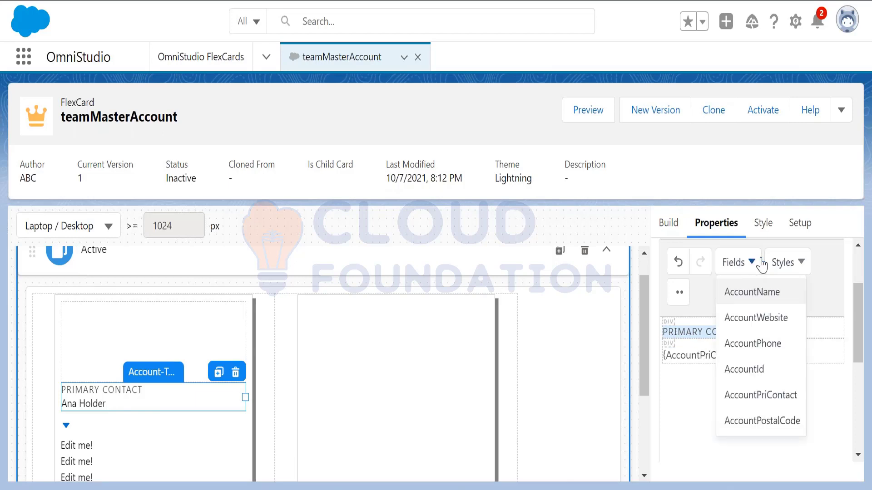
{"action": "left_click", "coordinate": [777, 261]}
{"action": "mouse_move", "coordinate": [787, 324]}
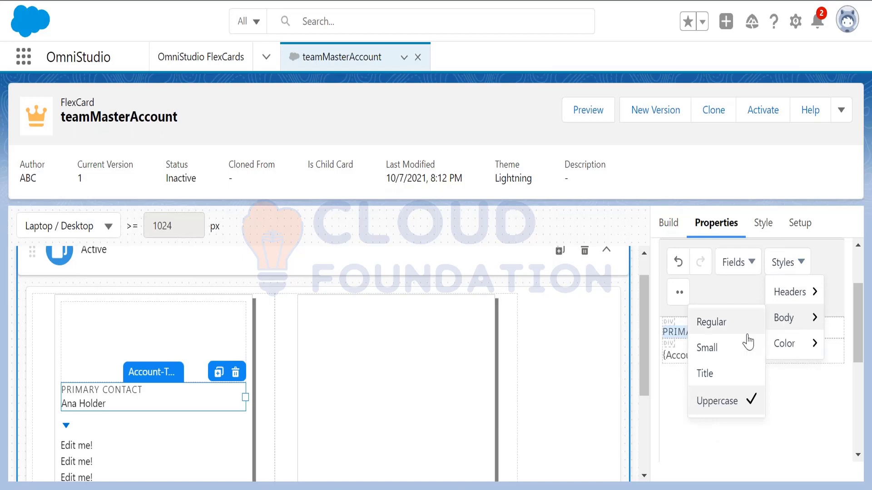
{"action": "left_click", "coordinate": [800, 432]}
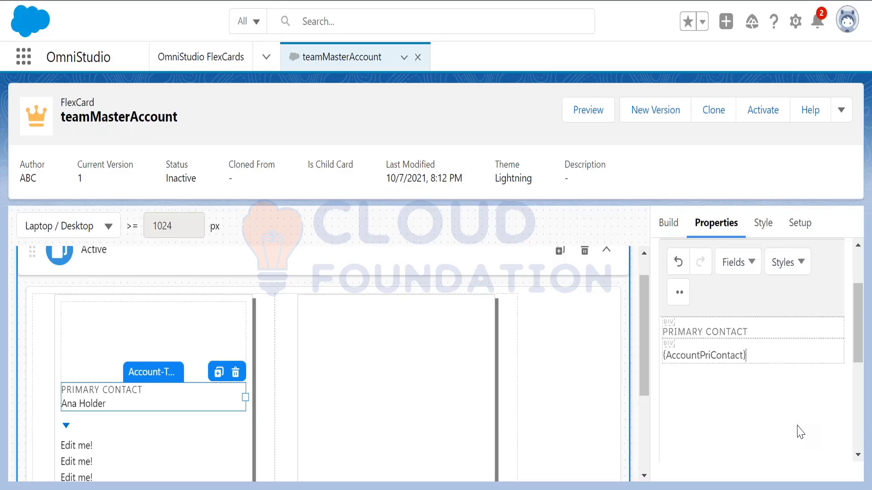
{"action": "left_click_drag", "start_coordinate": [771, 355], "coordinate": [664, 356]}
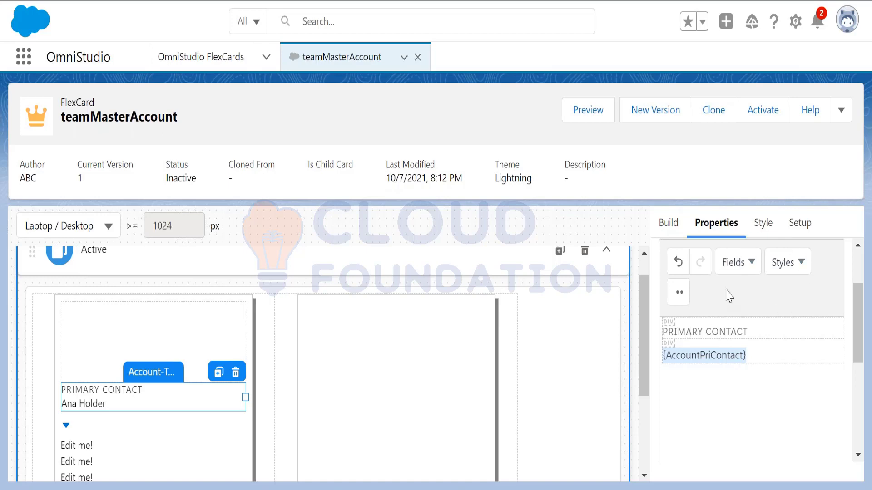
{"action": "left_click", "coordinate": [752, 263]}
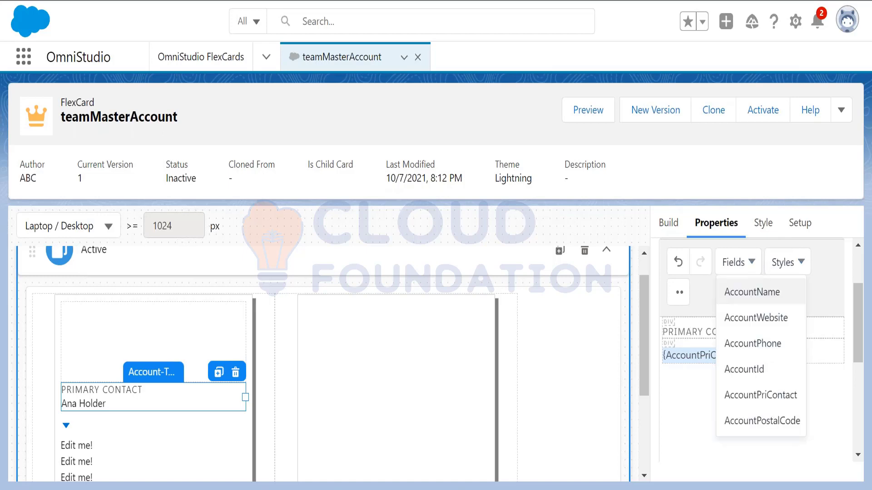
{"action": "left_click", "coordinate": [830, 283]}
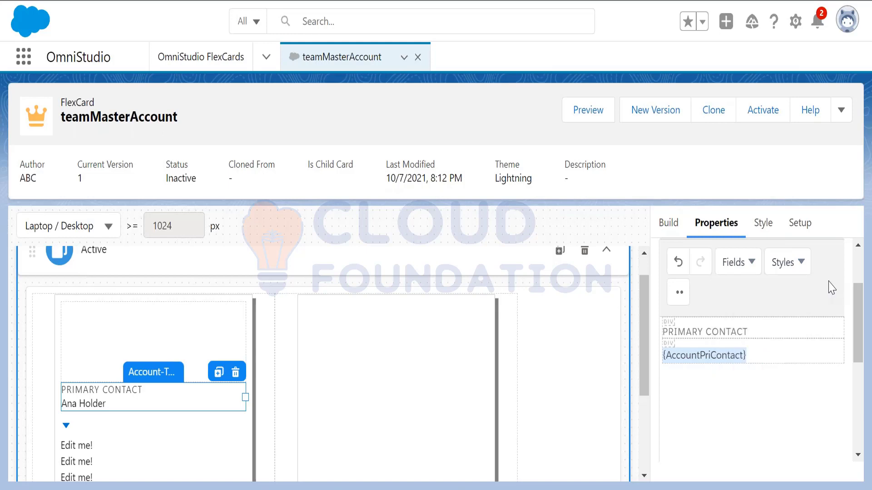
{"action": "left_click", "coordinate": [804, 269]}
{"action": "mouse_move", "coordinate": [801, 297]}
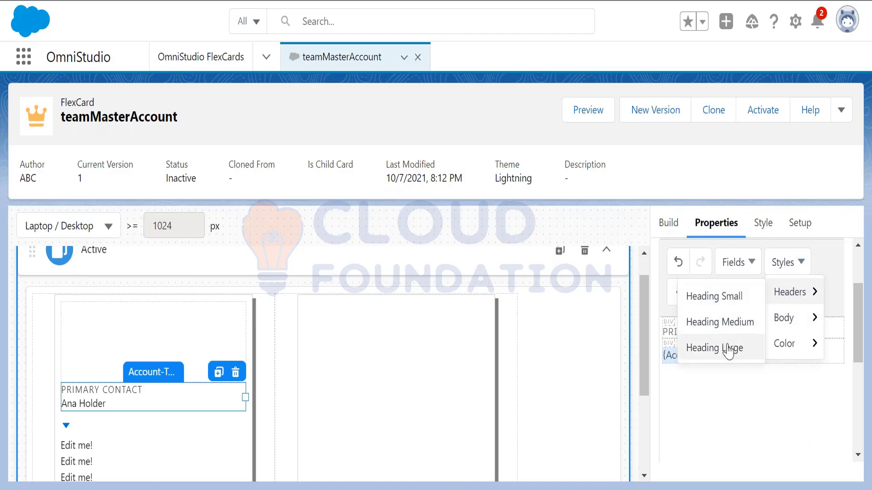
{"action": "mouse_move", "coordinate": [789, 320]}
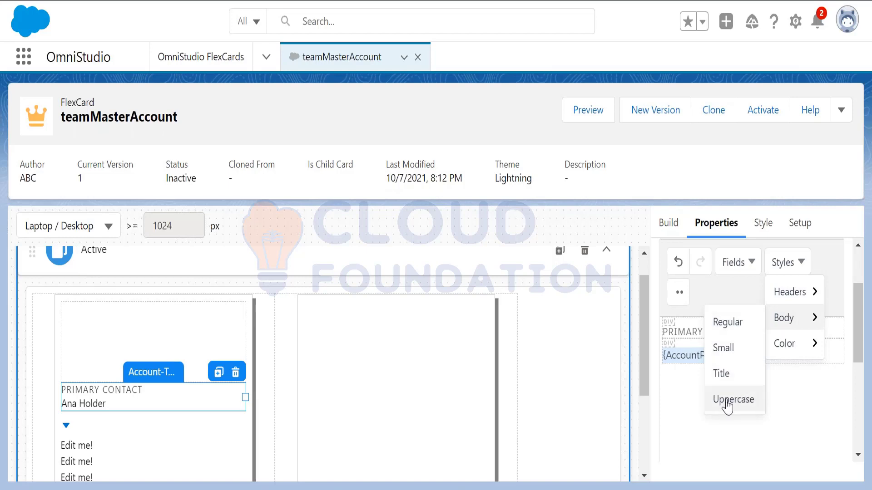
{"action": "left_click", "coordinate": [681, 409]}
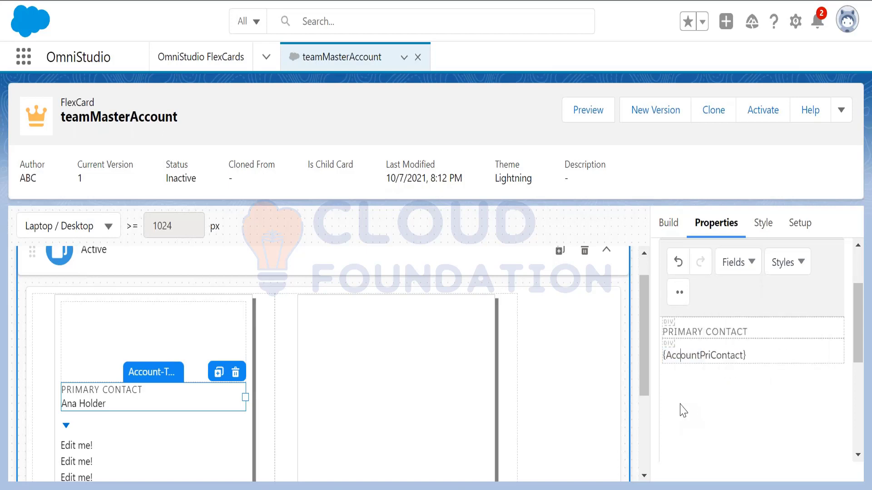
Show the additional text formatting options and set the AccountPriContact text beneath the "Primary Contact" label to 12pt
{"action": "left_click_drag", "start_coordinate": [765, 354], "coordinate": [665, 361]}
{"action": "left_click", "coordinate": [680, 300]}
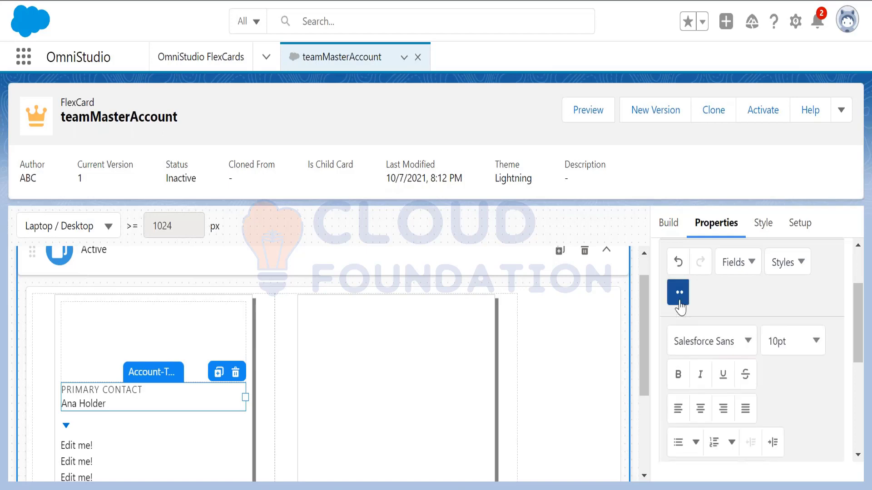
{"action": "left_click", "coordinate": [804, 340]}
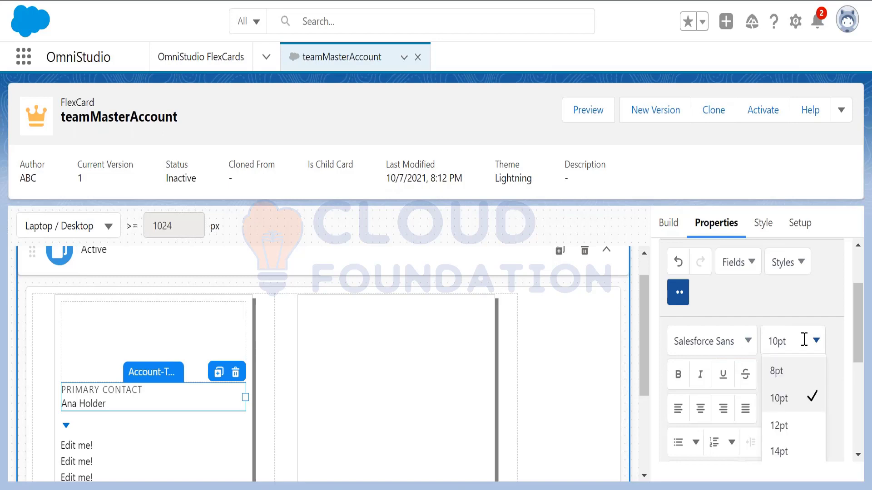
{"action": "left_click", "coordinate": [796, 425]}
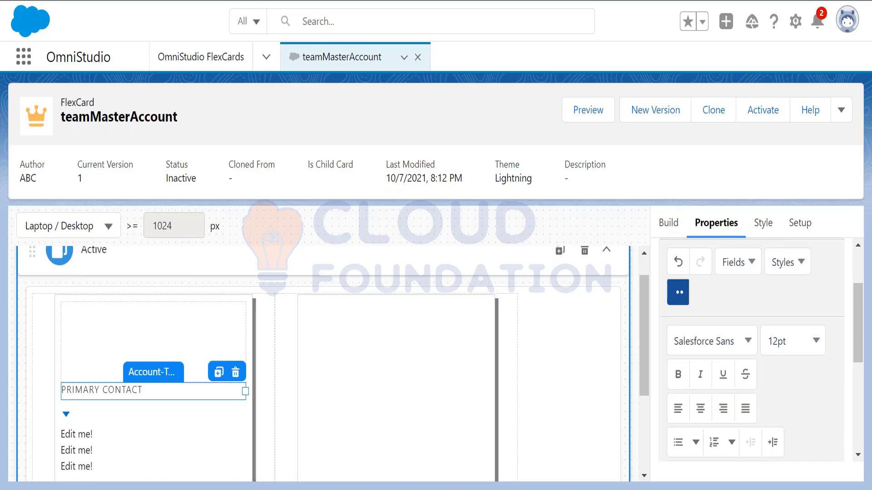
Select the entire {AccountPriContact} merge field, including its opening brace, and set its font size to 12pt
{"action": "left_click_drag", "start_coordinate": [858, 334], "coordinate": [860, 395]}
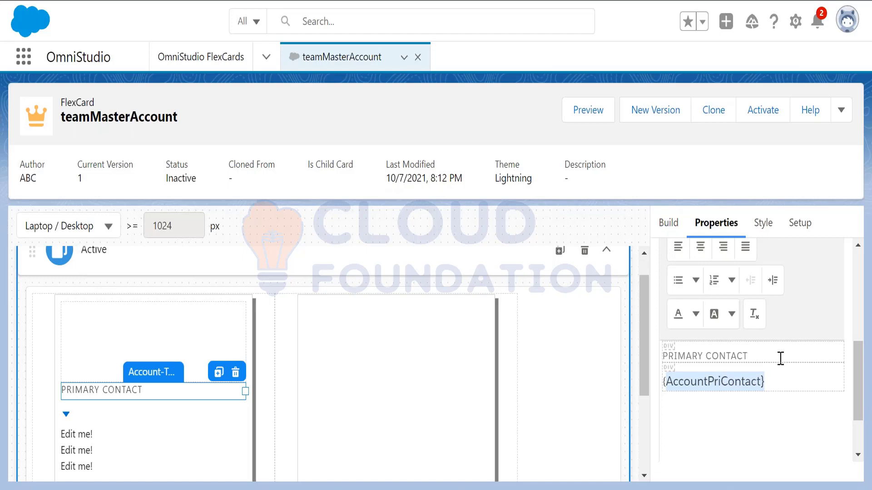
{"action": "left_click_drag", "start_coordinate": [781, 358], "coordinate": [665, 357]}
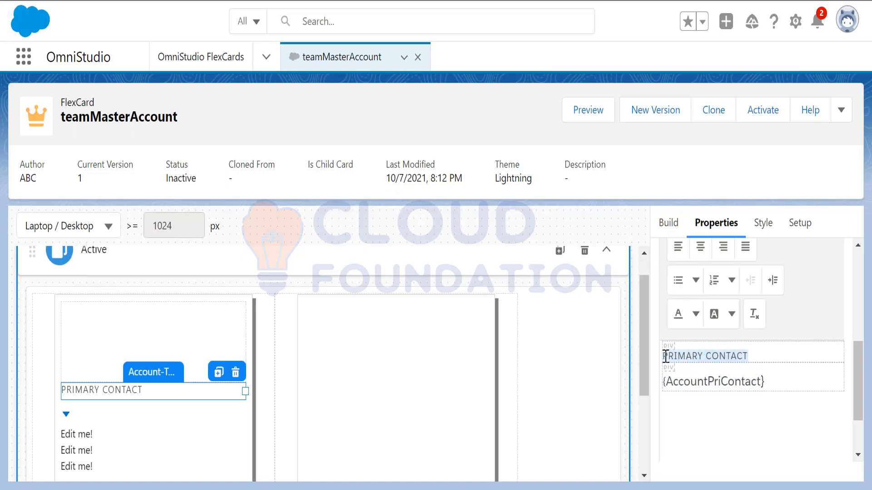
{"action": "mouse_move", "coordinate": [858, 389]}
{"action": "left_mouse_down"}
{"action": "mouse_move", "coordinate": [856, 376]}
{"action": "mouse_move", "coordinate": [858, 384]}
{"action": "left_mouse_up"}
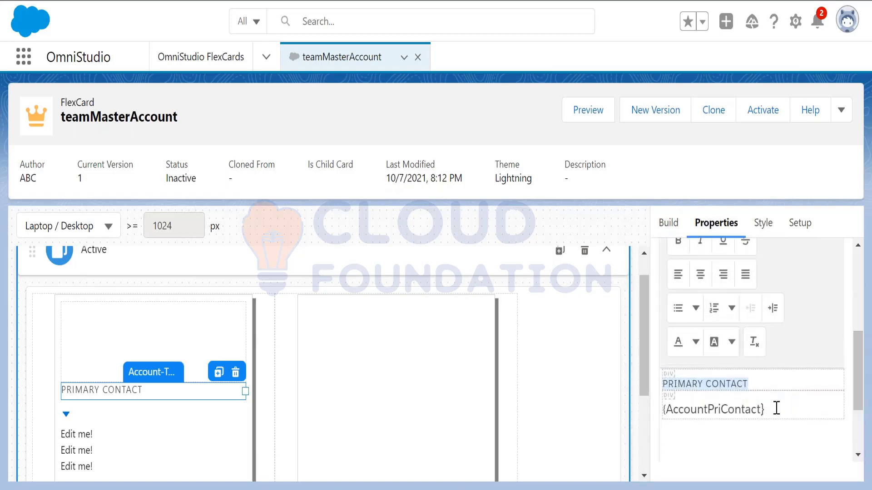
{"action": "left_click_drag", "start_coordinate": [776, 409], "coordinate": [655, 409]}
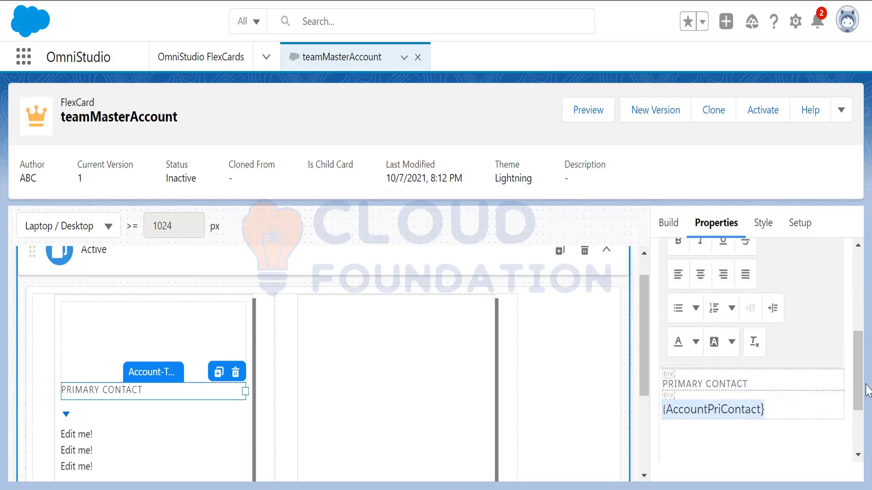
{"action": "mouse_move", "coordinate": [859, 383]}
{"action": "left_mouse_down"}
{"action": "mouse_move", "coordinate": [859, 347]}
{"action": "mouse_move", "coordinate": [859, 365]}
{"action": "left_mouse_up"}
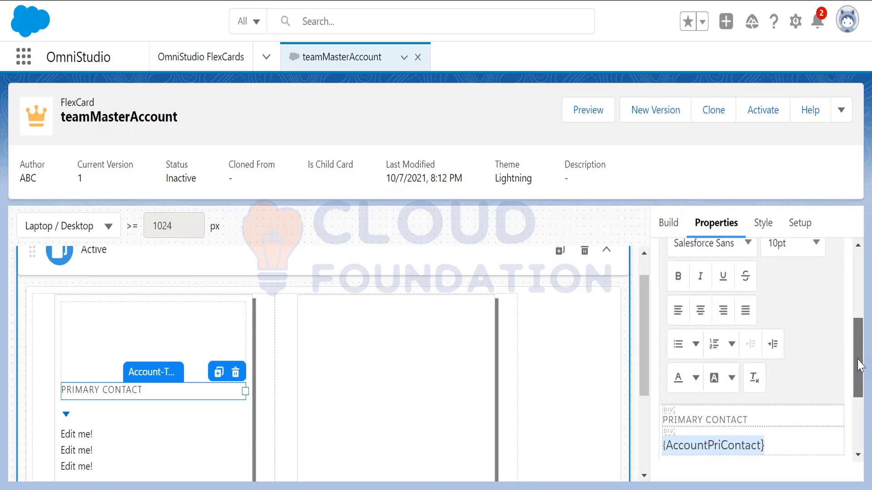
{"action": "mouse_move", "coordinate": [859, 365]}
{"action": "left_mouse_down"}
{"action": "mouse_move", "coordinate": [859, 373]}
{"action": "mouse_move", "coordinate": [858, 358]}
{"action": "left_mouse_up"}
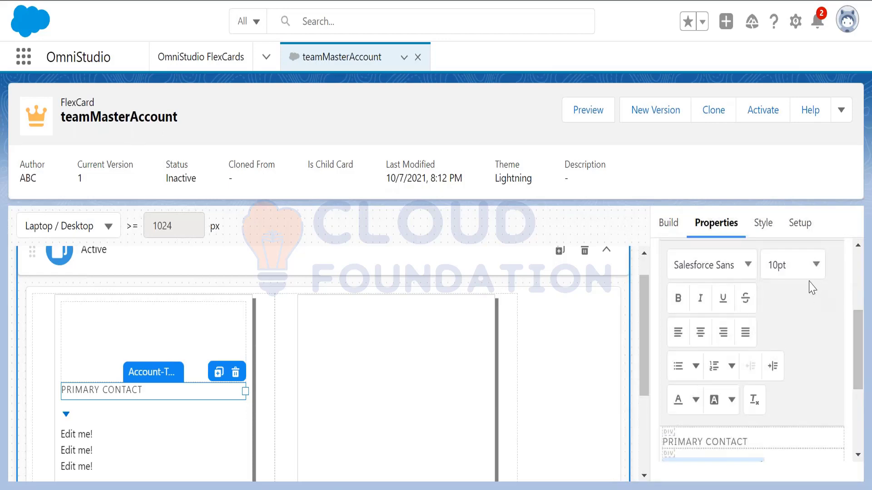
{"action": "left_click", "coordinate": [805, 262]}
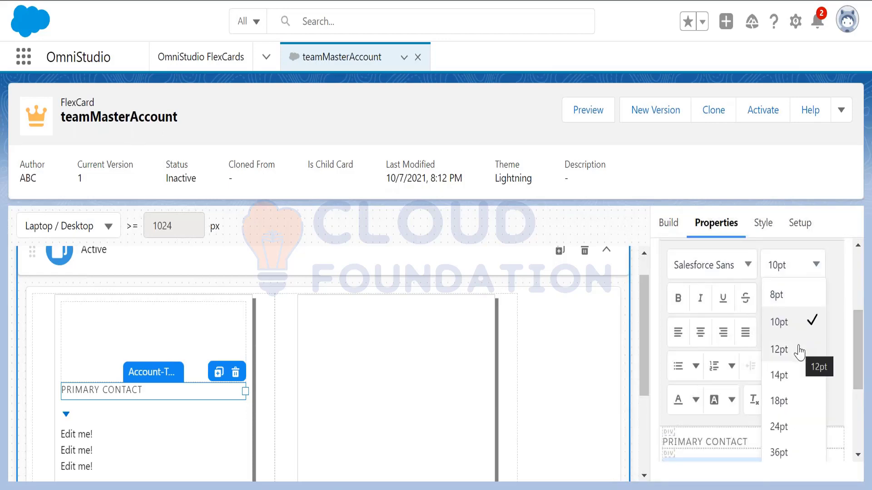
{"action": "left_click", "coordinate": [780, 350]}
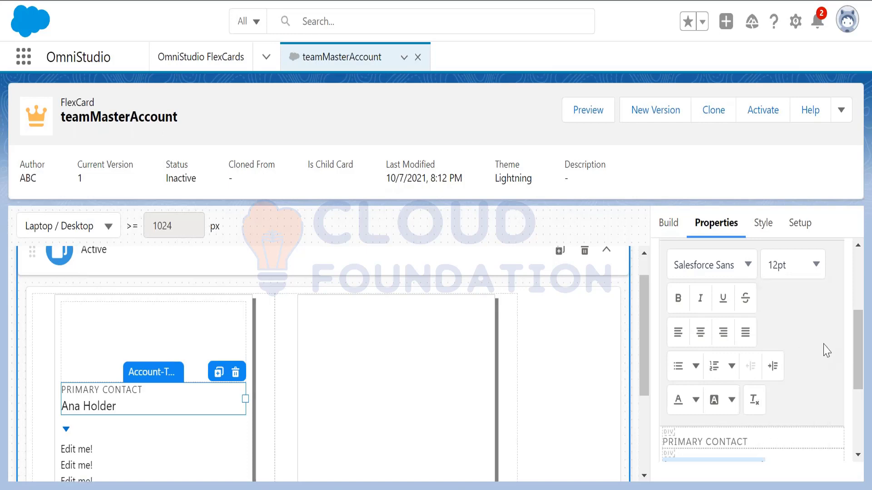
{"action": "left_click_drag", "start_coordinate": [860, 342], "coordinate": [860, 366]}
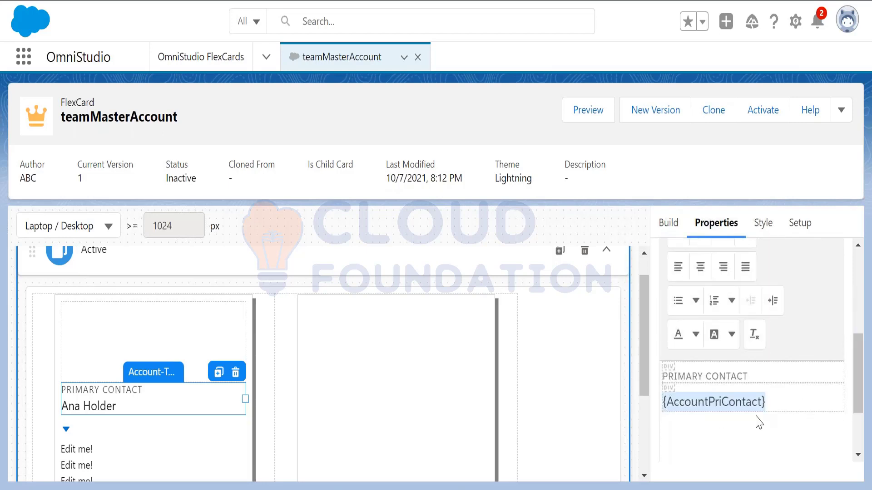
Set the font size of the "Primary Contact" label to 10pt
{"action": "left_click", "coordinate": [737, 442]}
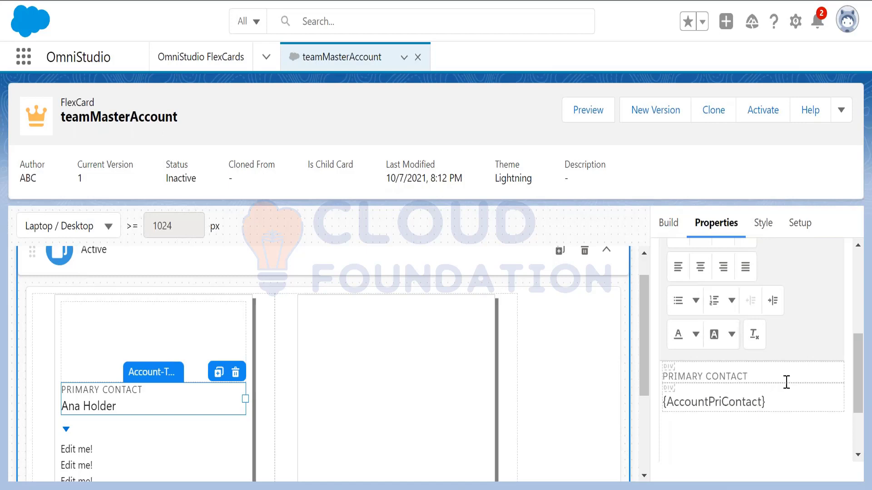
{"action": "mouse_move", "coordinate": [858, 369]}
{"action": "left_mouse_down"}
{"action": "mouse_move", "coordinate": [860, 354]}
{"action": "mouse_move", "coordinate": [859, 370]}
{"action": "left_mouse_up"}
{"action": "left_click_drag", "start_coordinate": [764, 382], "coordinate": [658, 389]}
{"action": "left_click_drag", "start_coordinate": [859, 377], "coordinate": [859, 359]}
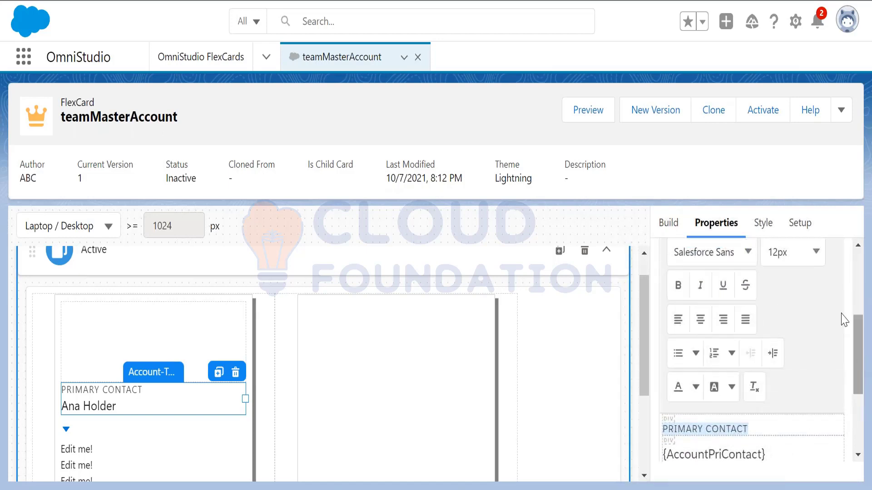
{"action": "left_click", "coordinate": [809, 251]}
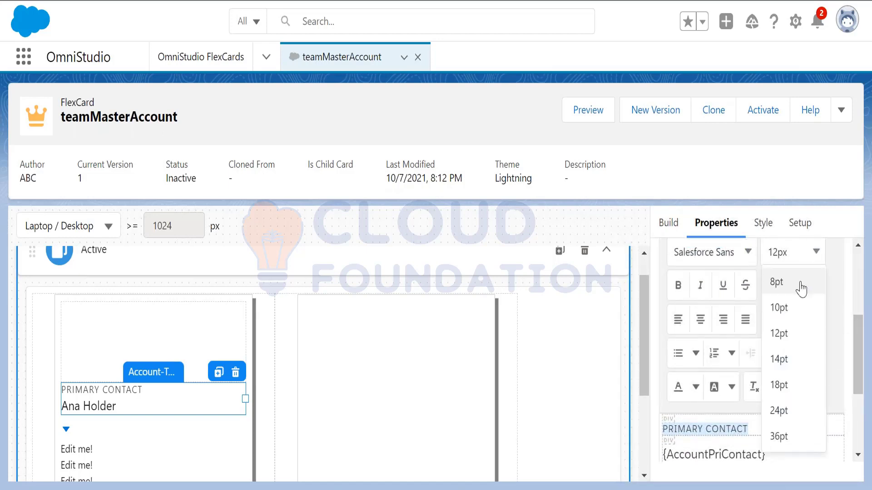
{"action": "left_click", "coordinate": [792, 312]}
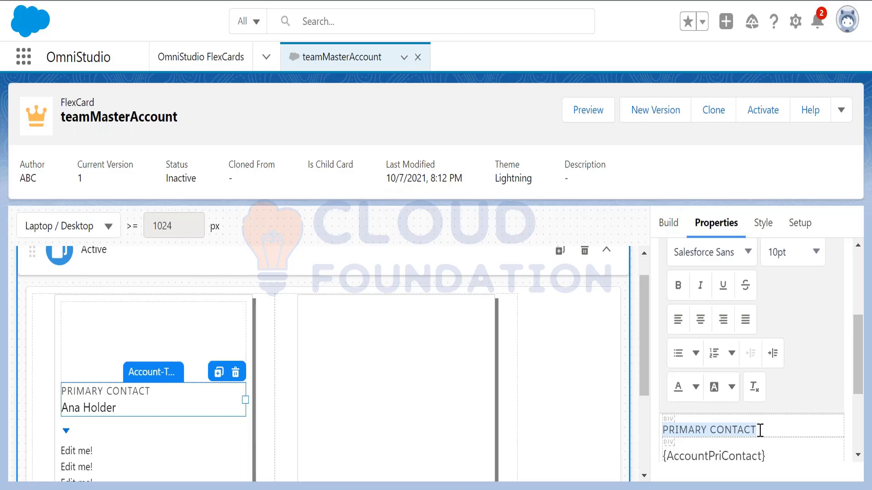
Check the font sizes applied to the {AccountPriContact} field and to the "Primary Contact" label
{"action": "left_click_drag", "start_coordinate": [767, 447], "coordinate": [654, 454]}
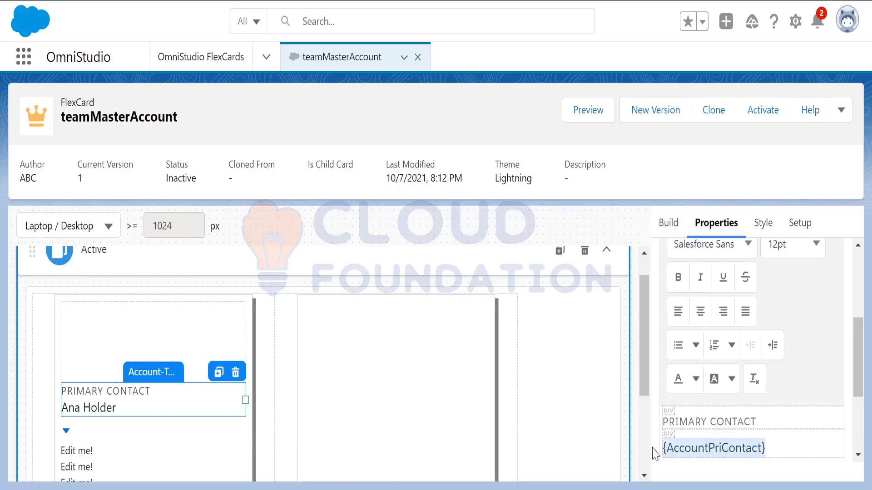
{"action": "left_click_drag", "start_coordinate": [860, 361], "coordinate": [860, 358]}
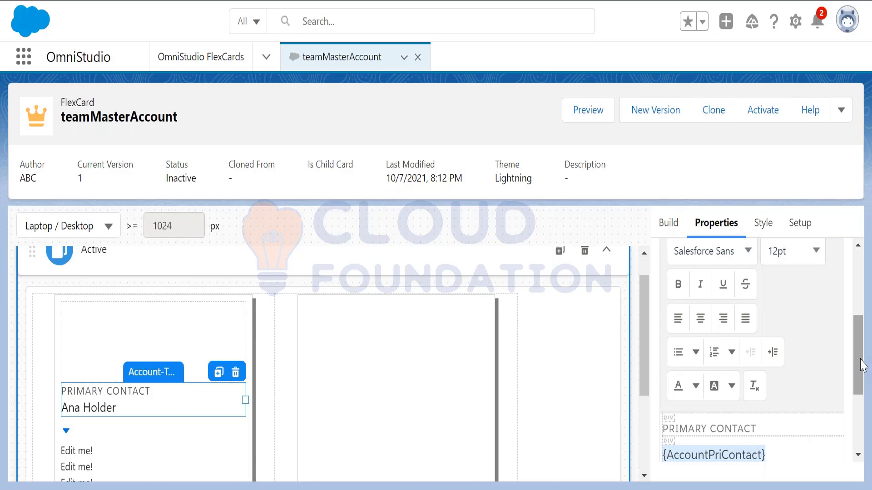
{"action": "left_click_drag", "start_coordinate": [863, 366], "coordinate": [862, 388]}
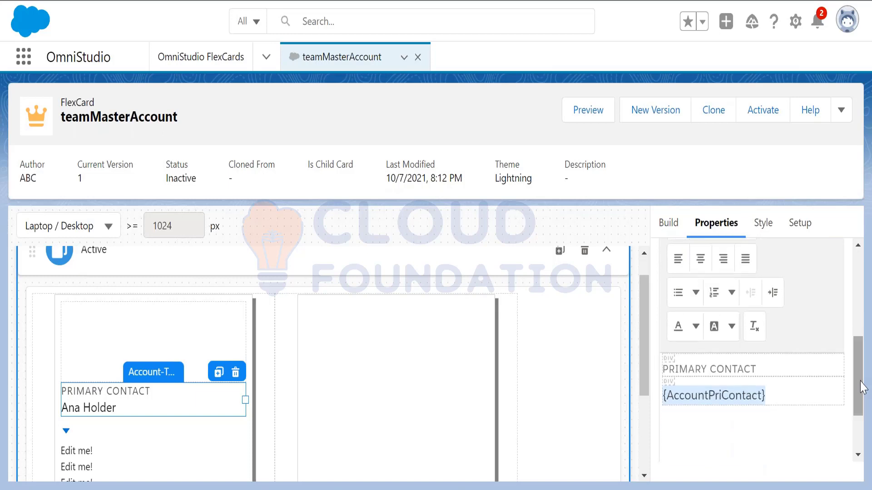
{"action": "mouse_move", "coordinate": [762, 396]}
{"action": "left_mouse_down"}
{"action": "mouse_move", "coordinate": [749, 397]}
{"action": "mouse_move", "coordinate": [771, 394]}
{"action": "left_mouse_up"}
{"action": "left_click", "coordinate": [789, 398]}
{"action": "scroll", "coordinate": [858, 377], "scroll_direction": "up", "scroll_amount": 1}
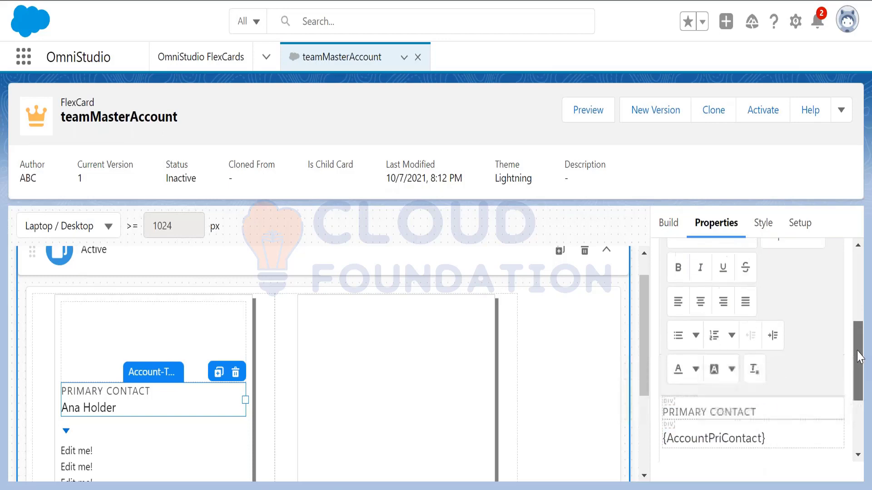
{"action": "left_click_drag", "start_coordinate": [769, 424], "coordinate": [662, 425]}
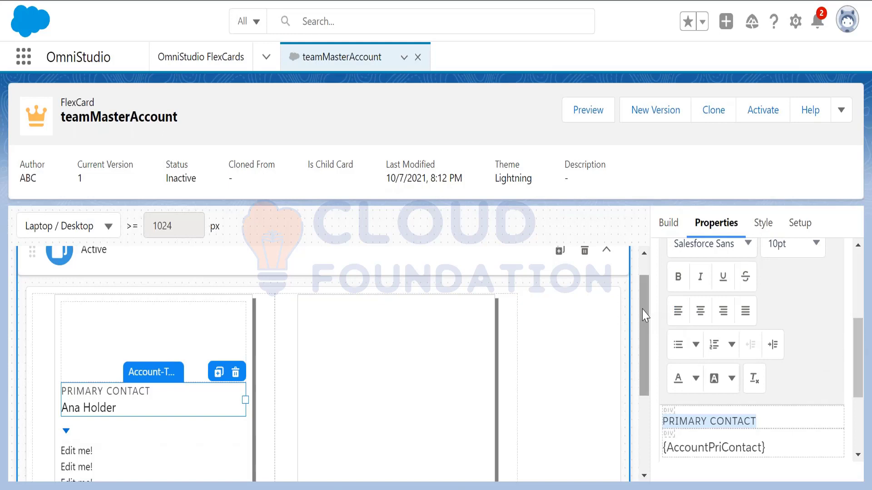
Replace the placeholder text of the Account-Text-3 element, just beneath the Primary Contact element, with "Phone"
{"action": "left_click_drag", "start_coordinate": [644, 318], "coordinate": [645, 356]}
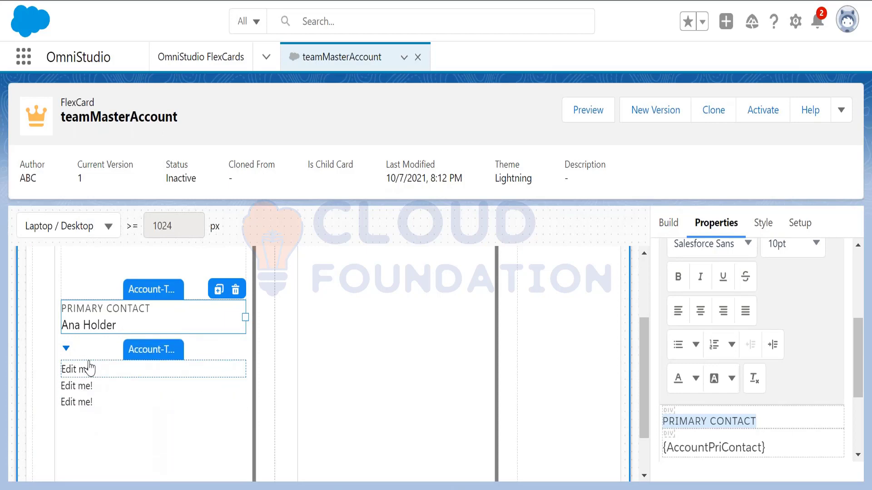
{"action": "left_click", "coordinate": [97, 314]}
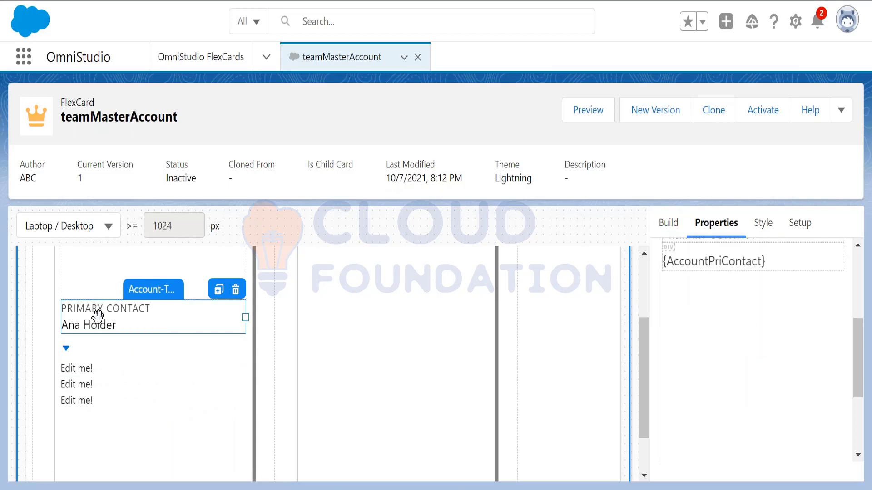
{"action": "left_click", "coordinate": [92, 372]}
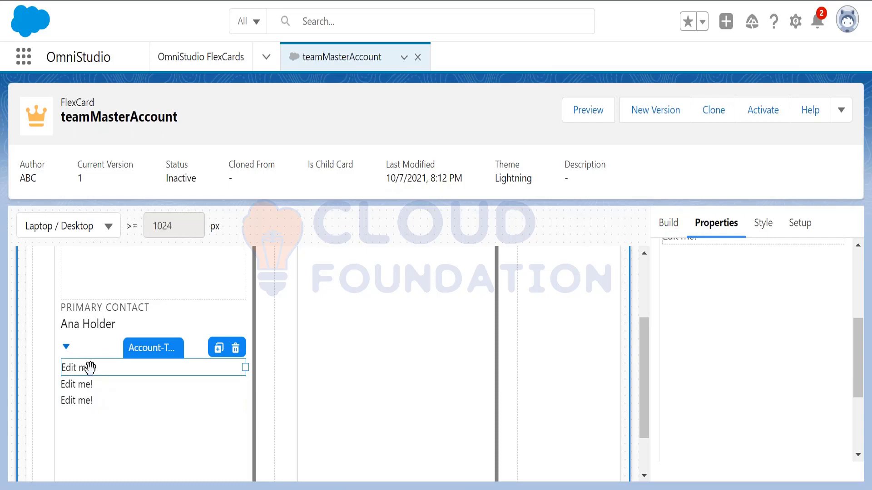
{"action": "left_click", "coordinate": [157, 348]}
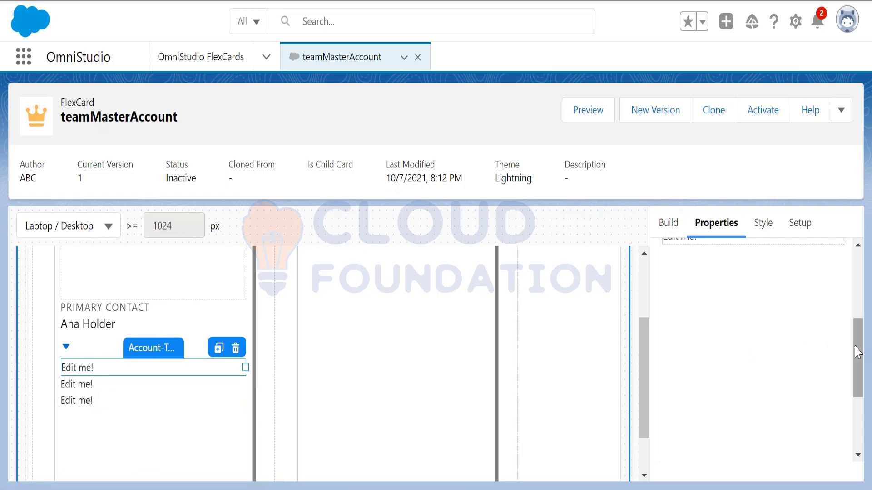
{"action": "scroll", "coordinate": [857, 350], "scroll_direction": "up", "scroll_amount": 1}
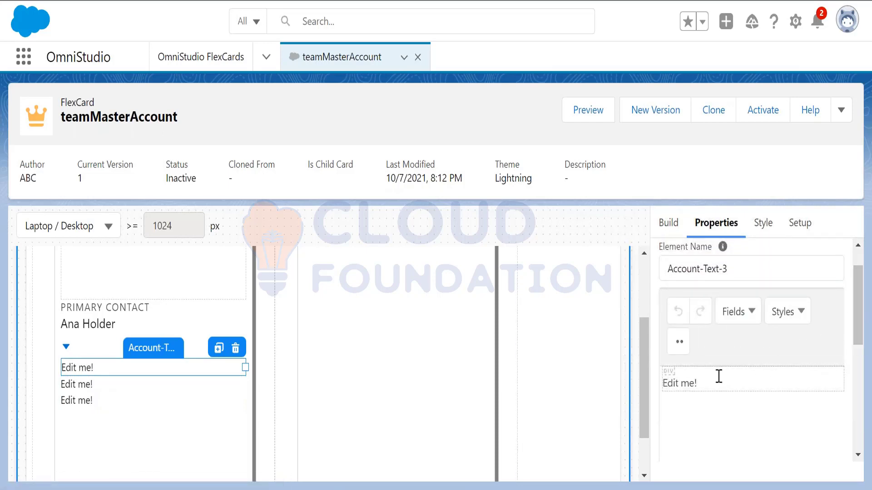
{"action": "left_click_drag", "start_coordinate": [718, 377], "coordinate": [656, 396]}
{"action": "type", "text": "Phone"}
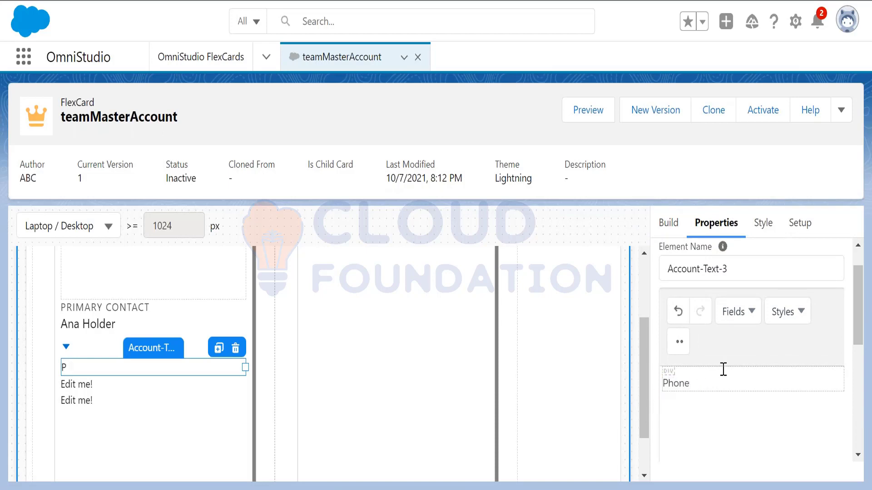
Apply the Uppercase body style to the "Phone" label in the Account-Text-3 element
{"action": "left_click_drag", "start_coordinate": [692, 383], "coordinate": [647, 394]}
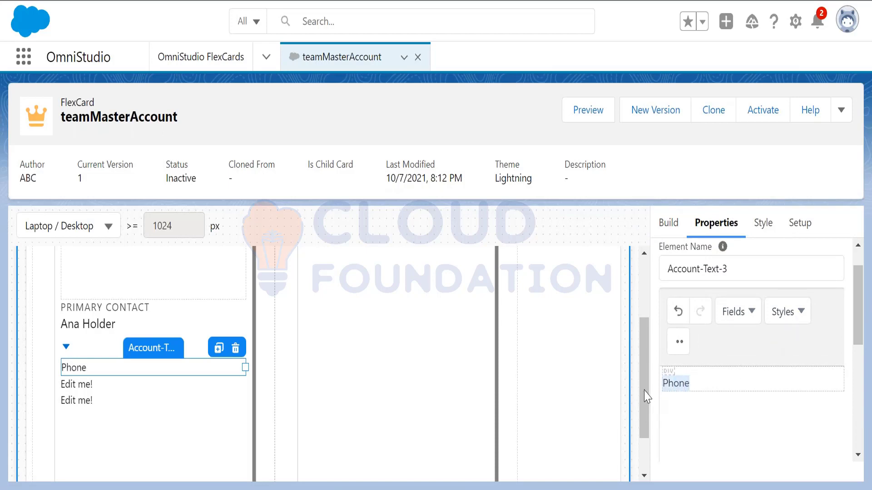
{"action": "left_click", "coordinate": [801, 313]}
{"action": "mouse_move", "coordinate": [789, 368]}
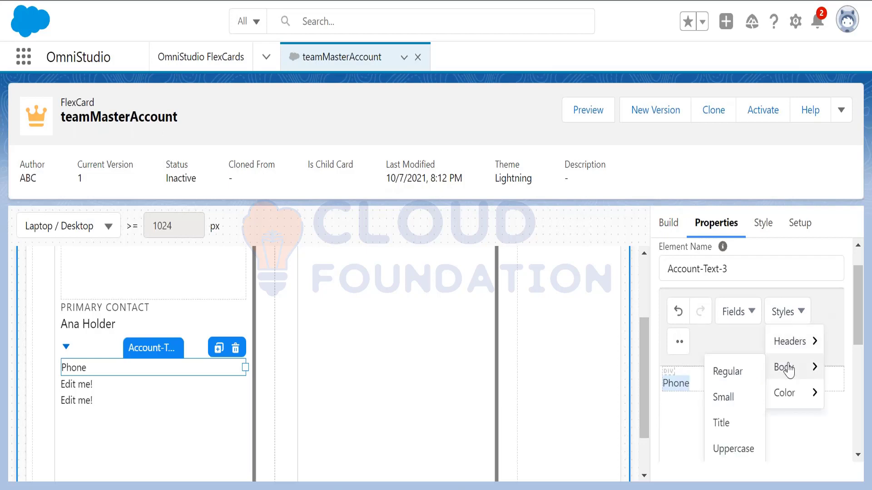
{"action": "left_click", "coordinate": [742, 449]}
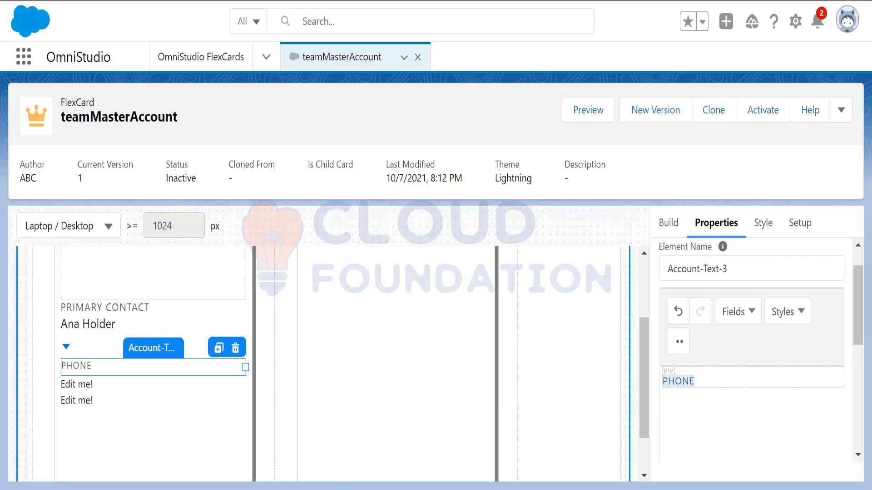
Add a new line beneath the "Phone" label and insert the AccountPhone field on it
{"action": "left_click", "coordinate": [716, 383]}
{"action": "key", "text": "Return"}
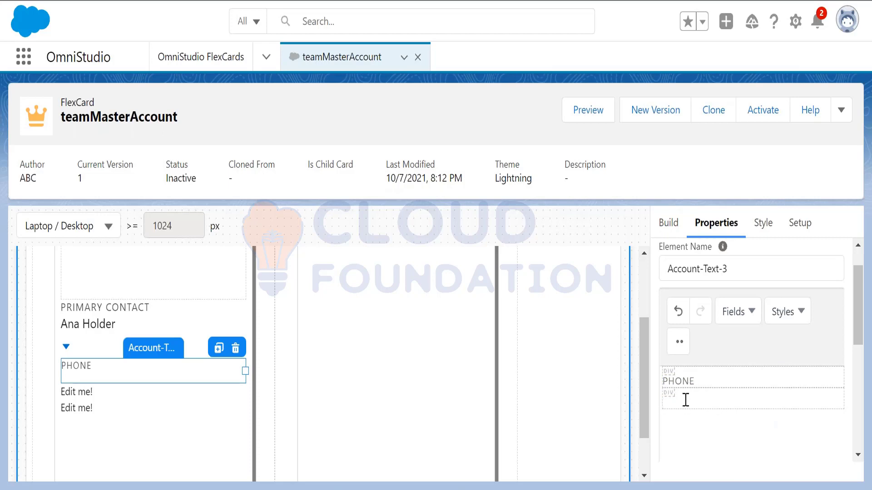
{"action": "left_click", "coordinate": [733, 317]}
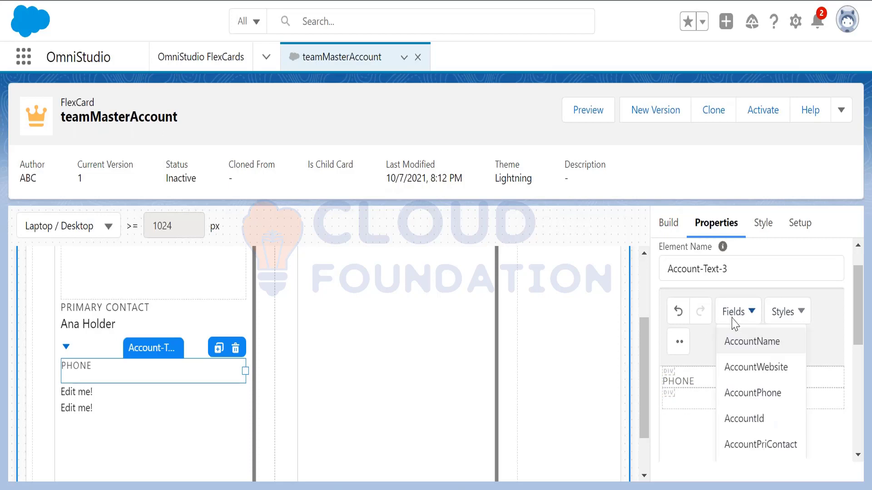
{"action": "left_click", "coordinate": [745, 395]}
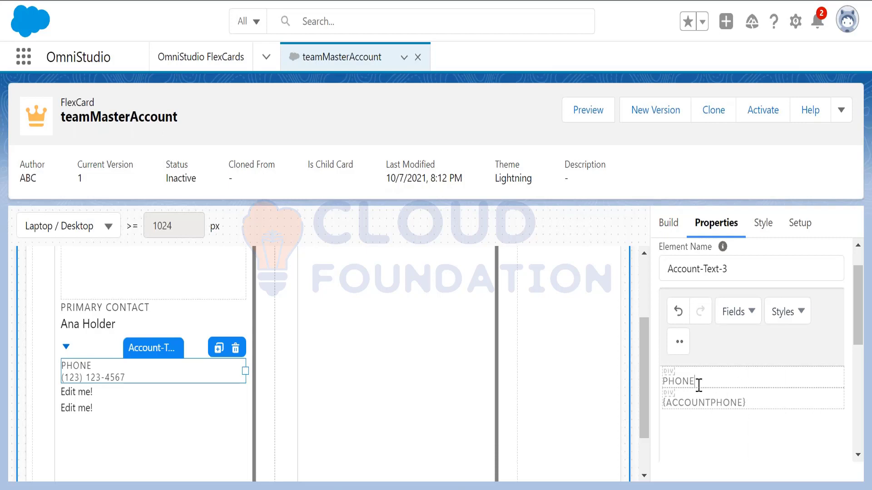
Show the additional text formatting options and set the "Phone" label's font size to 10pt
{"action": "left_click_drag", "start_coordinate": [697, 382], "coordinate": [663, 384]}
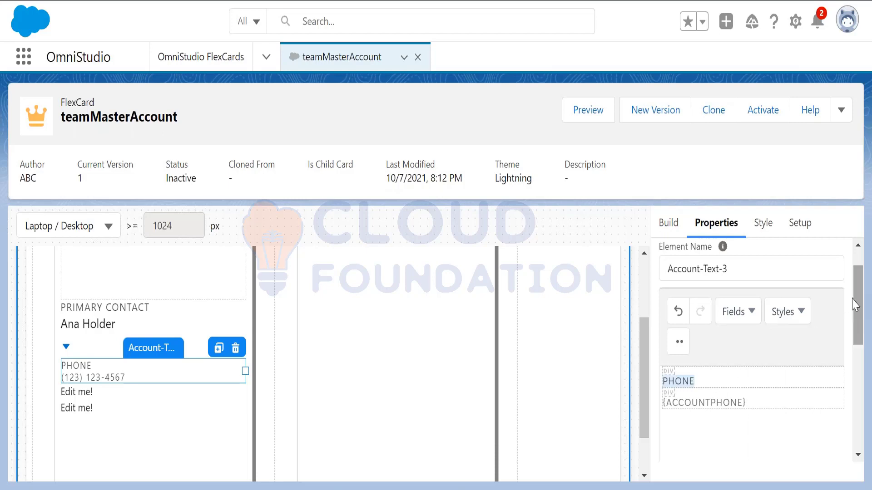
{"action": "left_click", "coordinate": [679, 342]}
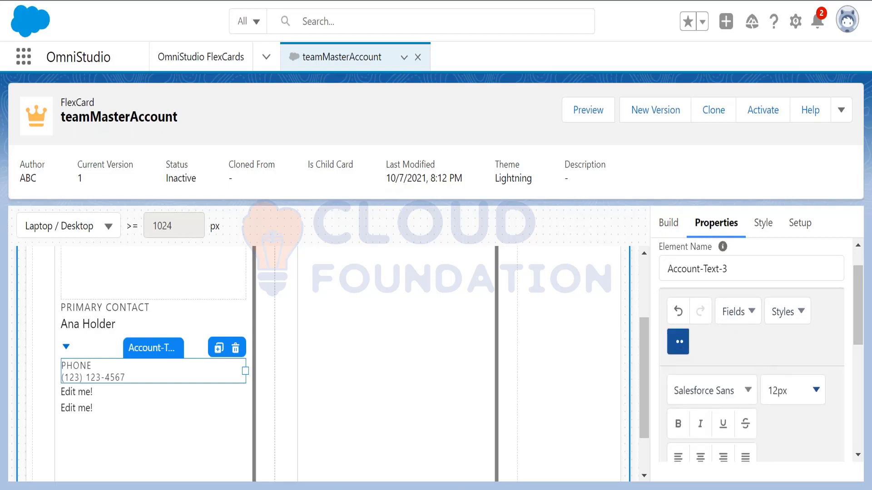
{"action": "left_click", "coordinate": [790, 389]}
{"action": "left_click", "coordinate": [782, 446]}
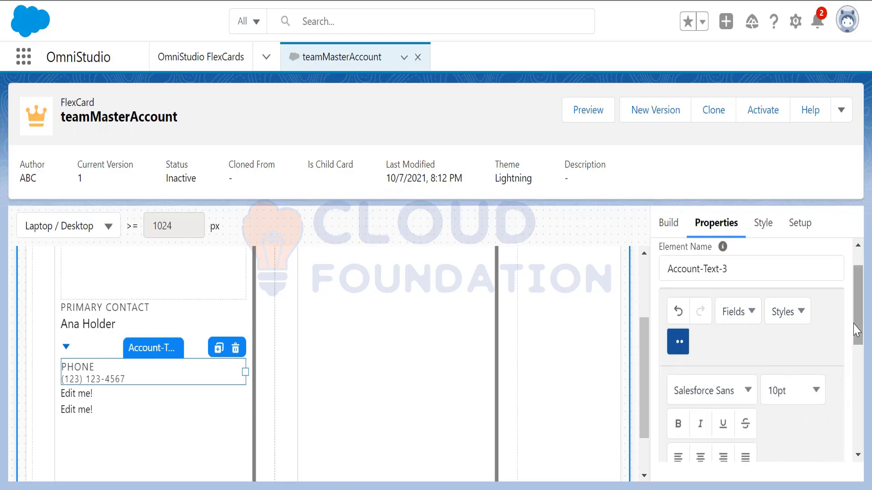
Set the font size of the {AccountPhone} field beneath the "Phone" label to 12pt
{"action": "left_click_drag", "start_coordinate": [853, 323], "coordinate": [856, 391]}
{"action": "left_click_drag", "start_coordinate": [770, 418], "coordinate": [662, 418]}
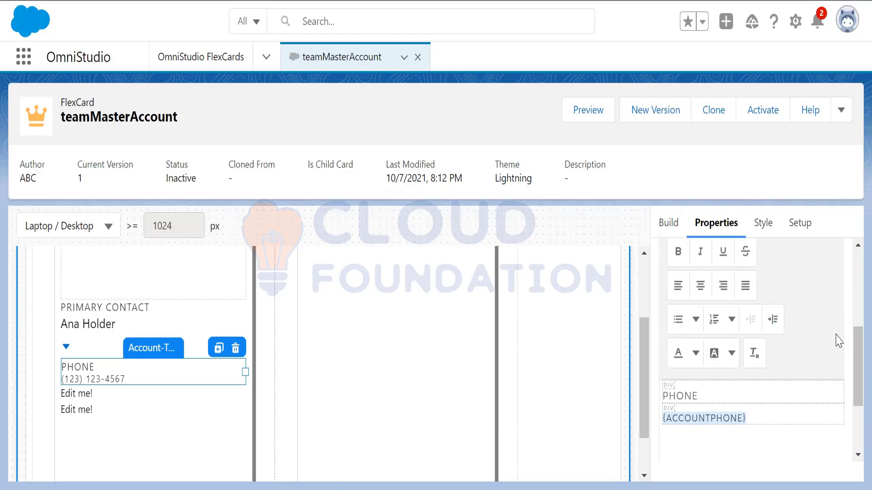
{"action": "left_click_drag", "start_coordinate": [856, 344], "coordinate": [858, 328]}
{"action": "left_click", "coordinate": [815, 290]}
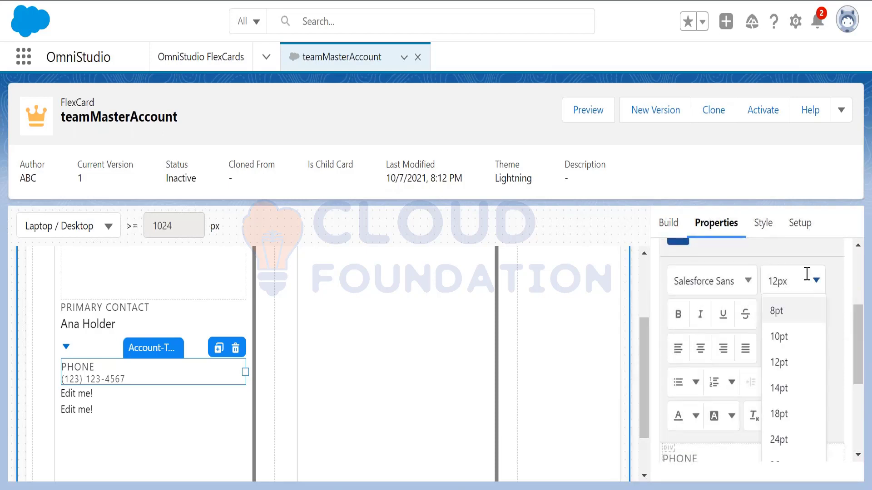
{"action": "left_click", "coordinate": [804, 362]}
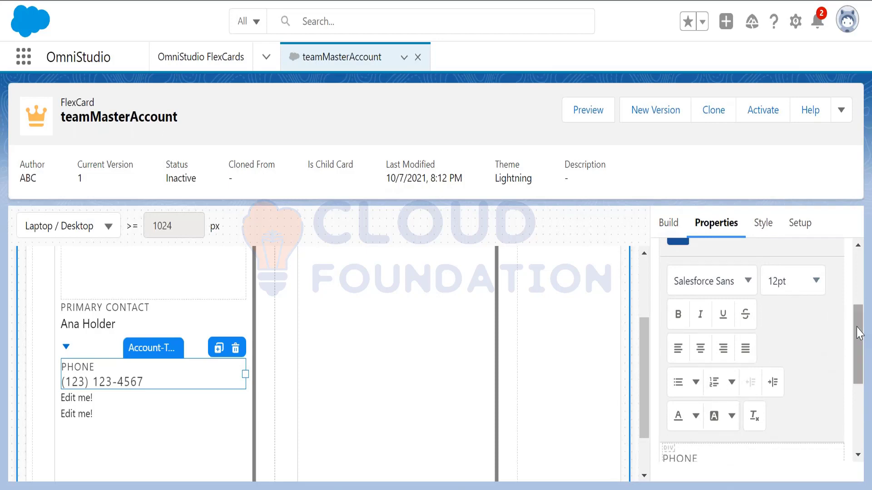
Hide the additional formatting options and try to apply the Regular body style to the {AccountPhone} field
{"action": "scroll", "coordinate": [858, 339], "scroll_direction": "down", "scroll_amount": 2}
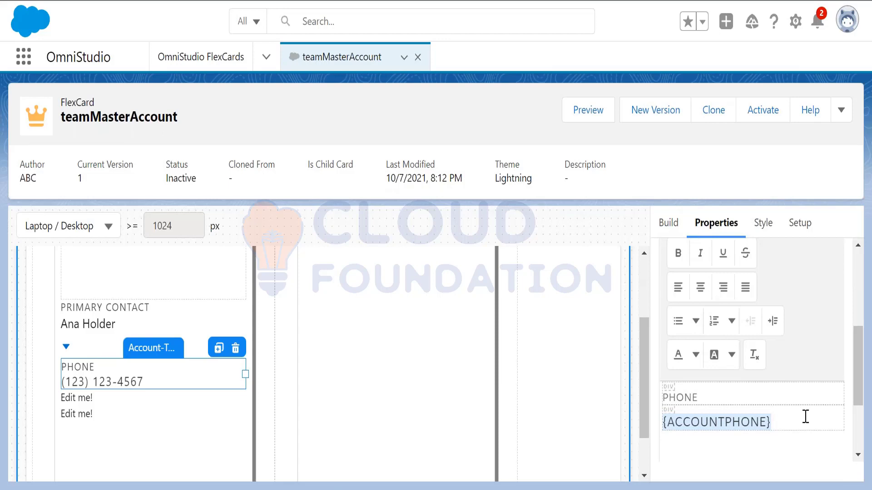
{"action": "left_click", "coordinate": [804, 416]}
{"action": "left_click_drag", "start_coordinate": [774, 422], "coordinate": [657, 421]}
{"action": "left_click_drag", "start_coordinate": [858, 368], "coordinate": [859, 339]}
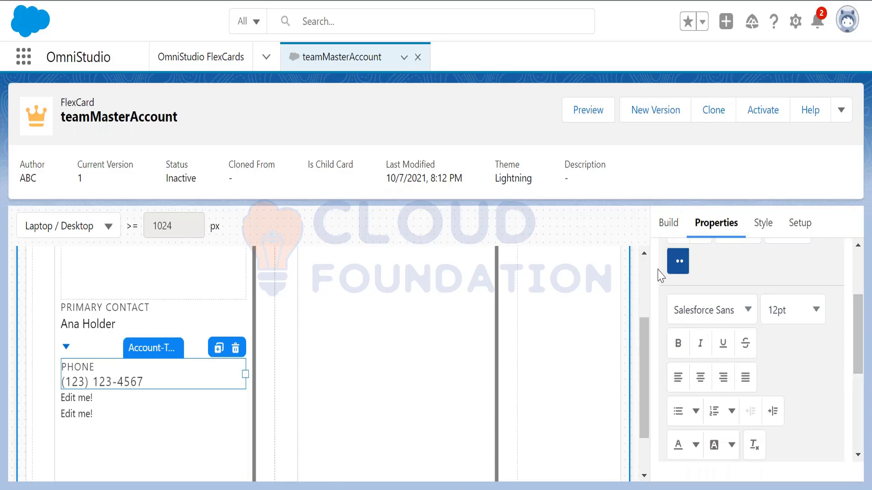
{"action": "left_click", "coordinate": [677, 262]}
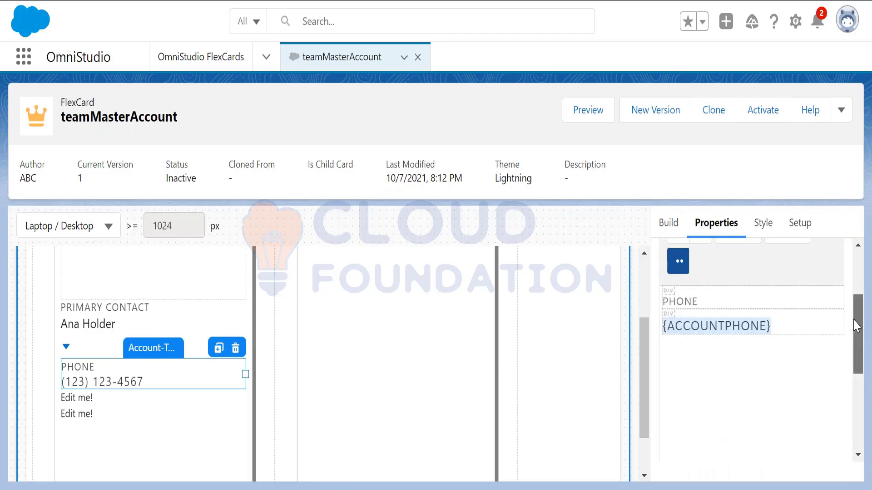
{"action": "scroll", "coordinate": [821, 307], "scroll_direction": "up", "scroll_amount": 2}
{"action": "left_click", "coordinate": [785, 298]}
{"action": "mouse_move", "coordinate": [784, 354]}
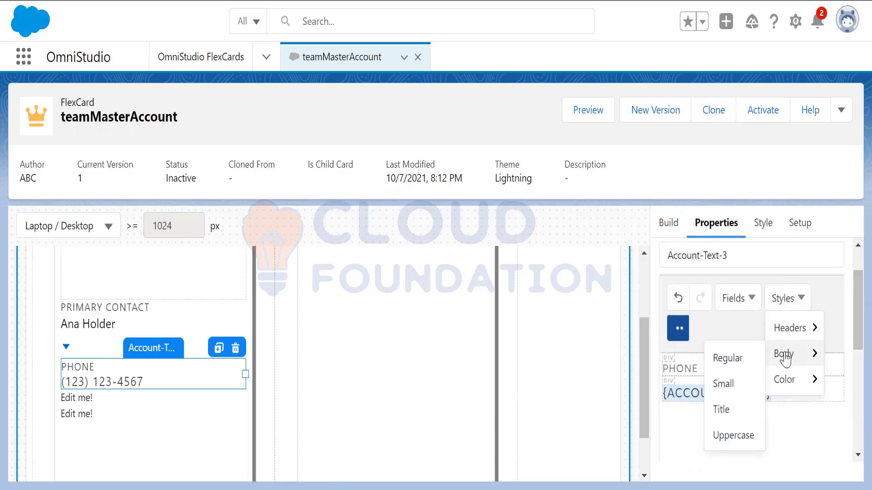
{"action": "left_click", "coordinate": [731, 360]}
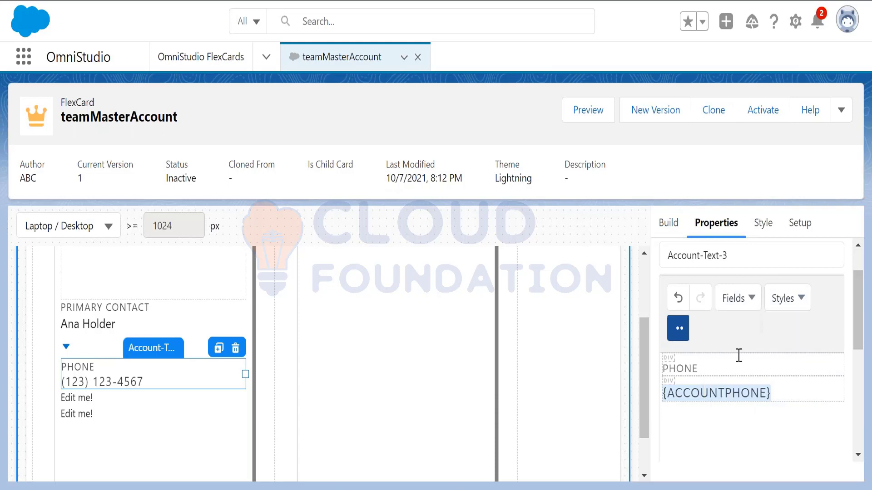
{"action": "left_click", "coordinate": [781, 448]}
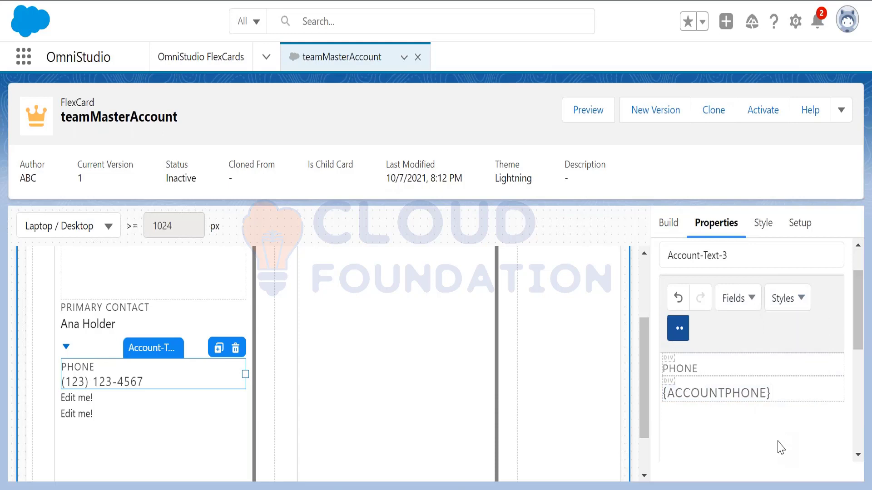
Delete the {AccountPhone} field beneath the "Phone" label and insert the AccountPhone field again in its place
{"action": "left_click", "coordinate": [712, 368]}
{"action": "left_click_drag", "start_coordinate": [785, 393], "coordinate": [665, 393]}
{"action": "left_click", "coordinate": [666, 393]}
{"action": "left_click_drag", "start_coordinate": [780, 393], "coordinate": [661, 393]}
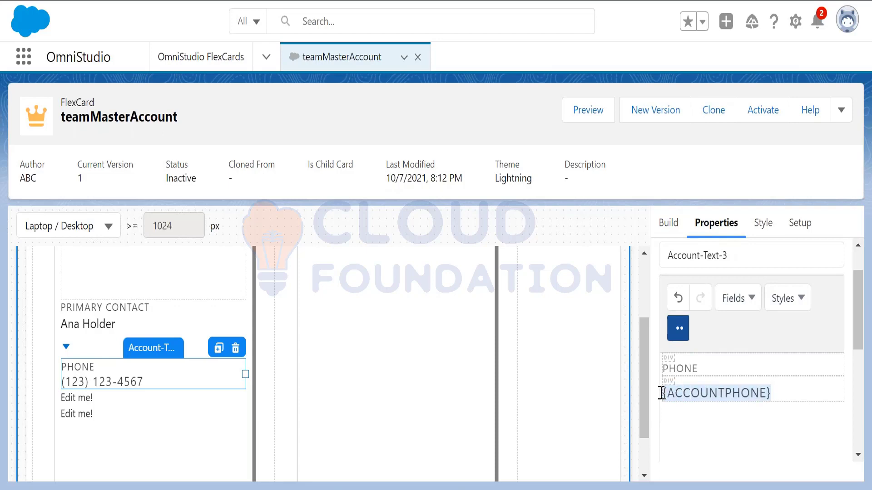
{"action": "key", "text": "BackSpace"}
{"action": "left_click", "coordinate": [734, 298]}
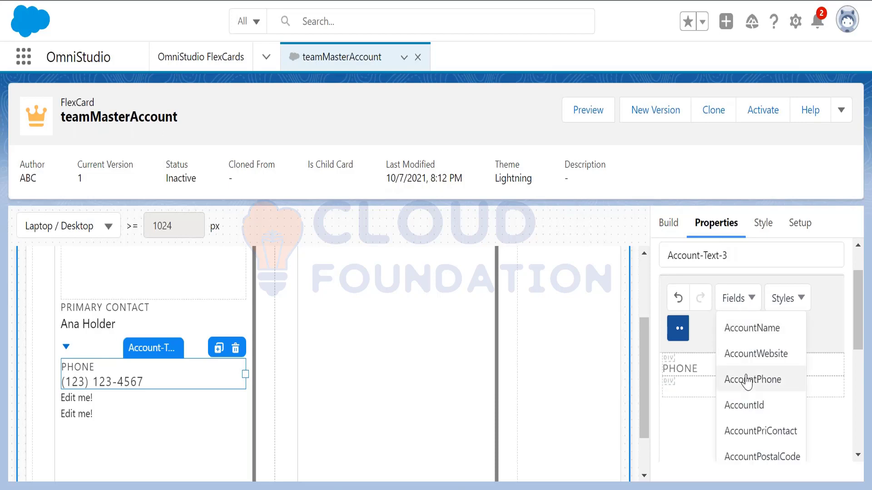
{"action": "left_click", "coordinate": [746, 384]}
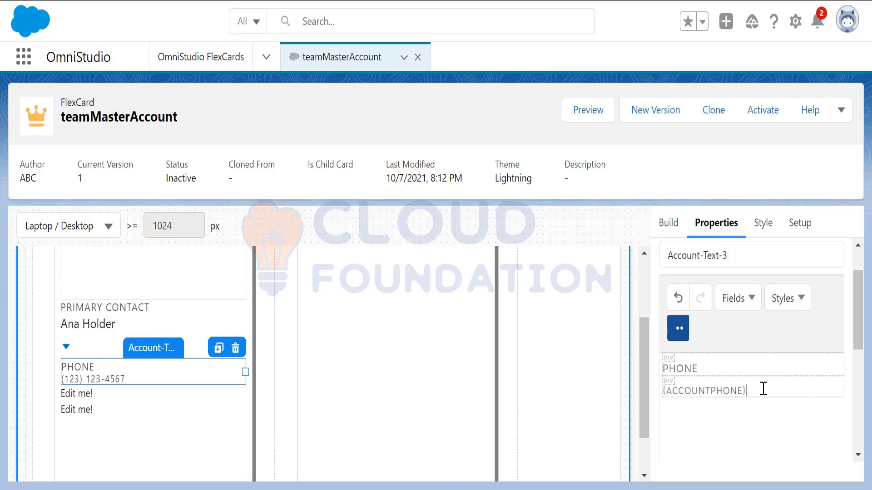
Set the font size of the reinserted {AccountPhone} field to 12pt
{"action": "left_click_drag", "start_coordinate": [763, 389], "coordinate": [655, 395]}
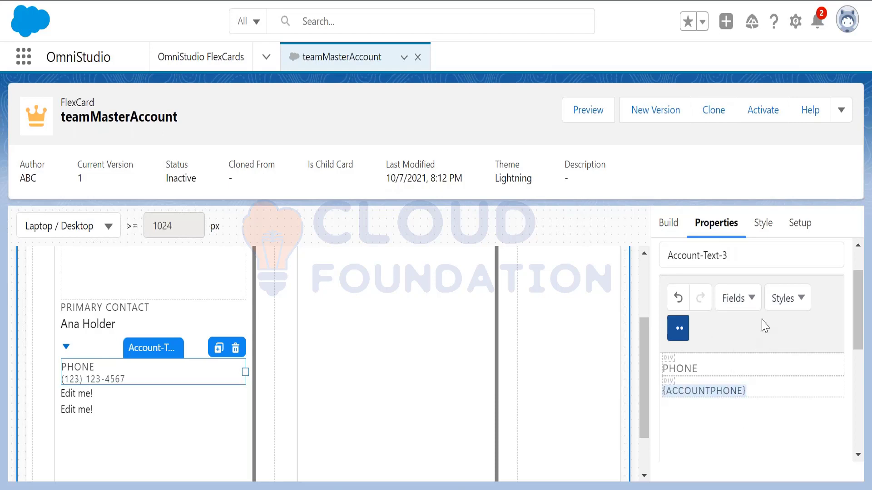
{"action": "mouse_move", "coordinate": [859, 315]}
{"action": "left_mouse_down"}
{"action": "mouse_move", "coordinate": [860, 302]}
{"action": "mouse_move", "coordinate": [852, 328]}
{"action": "left_mouse_up"}
{"action": "left_click", "coordinate": [678, 296]}
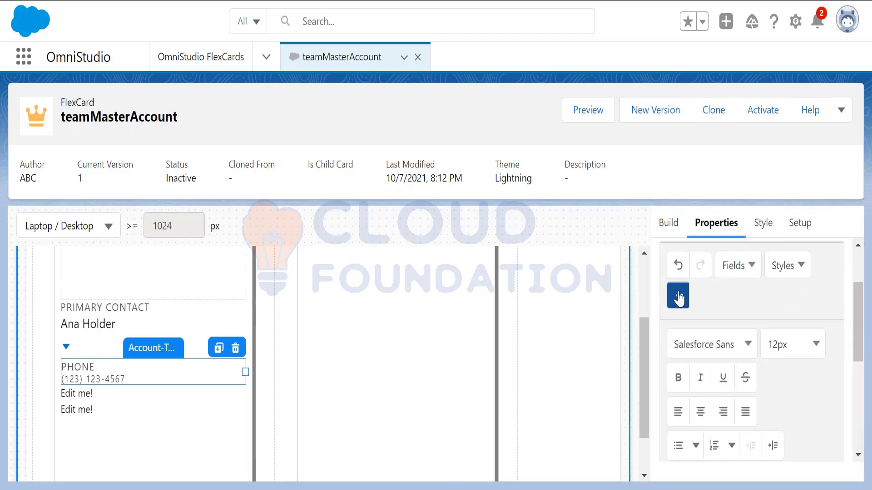
{"action": "left_click", "coordinate": [798, 348]}
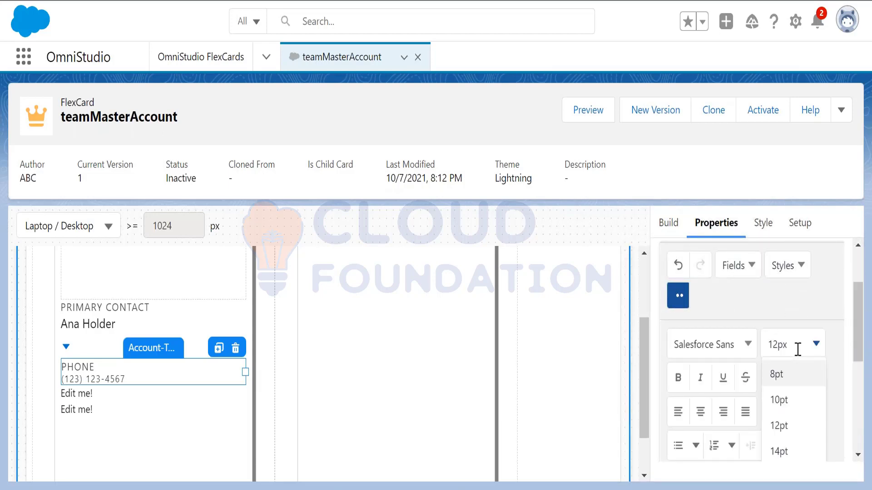
{"action": "left_click", "coordinate": [792, 425]}
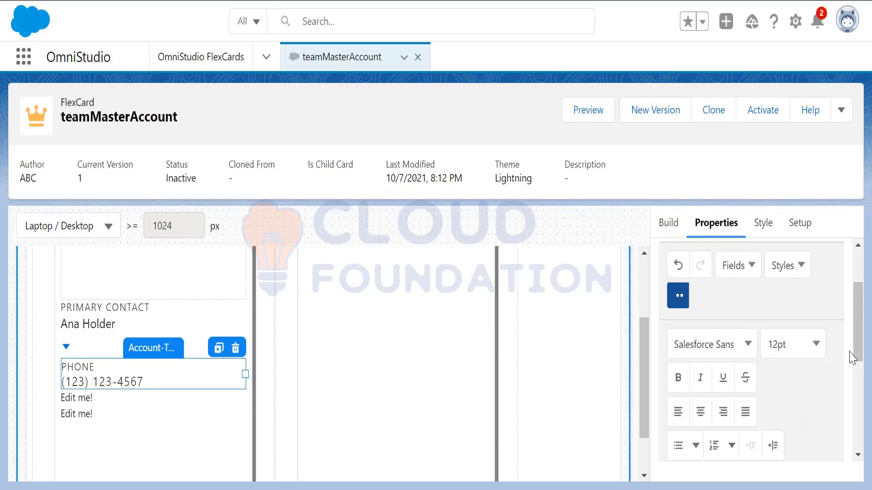
{"action": "left_click_drag", "start_coordinate": [862, 344], "coordinate": [853, 417]}
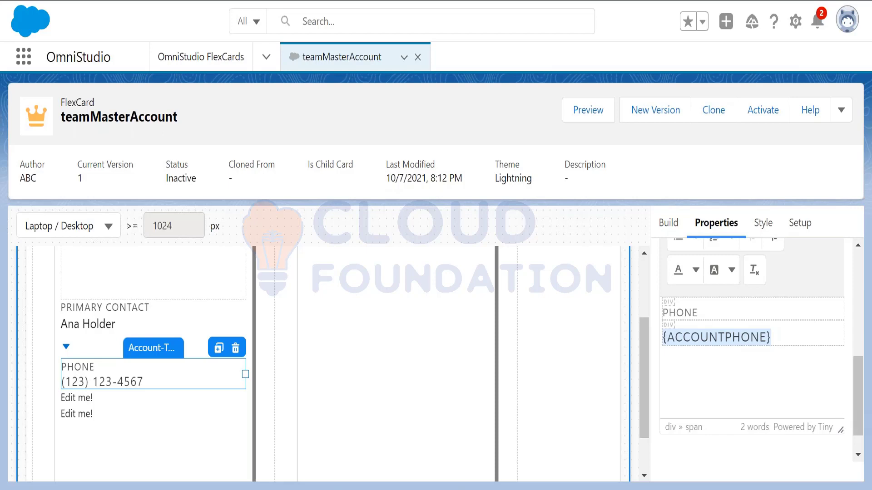
Replace the placeholder text in the element below the phone number with "Website" and add an empty line beneath it
{"action": "left_click", "coordinate": [103, 400]}
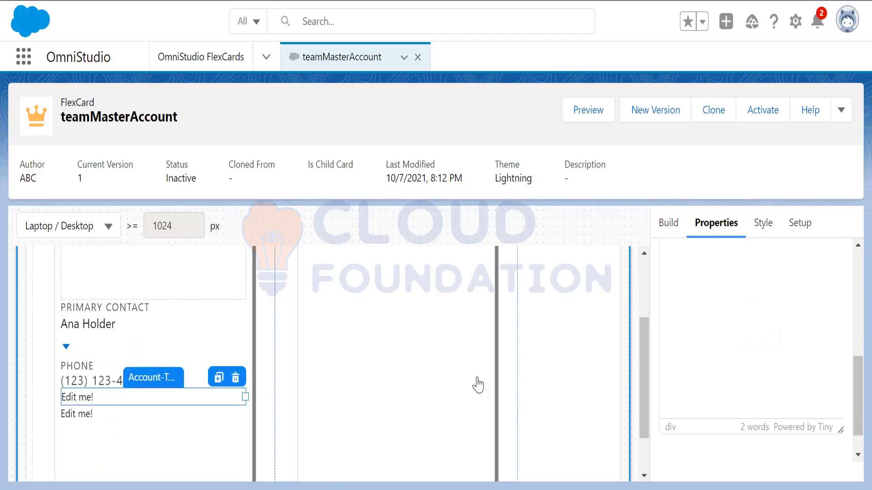
{"action": "left_click_drag", "start_coordinate": [858, 379], "coordinate": [867, 284]}
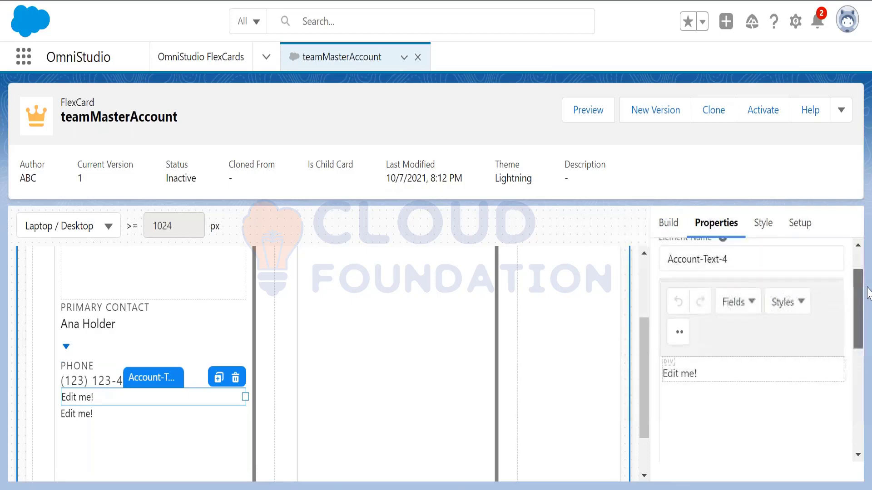
{"action": "left_click_drag", "start_coordinate": [710, 375], "coordinate": [654, 388]}
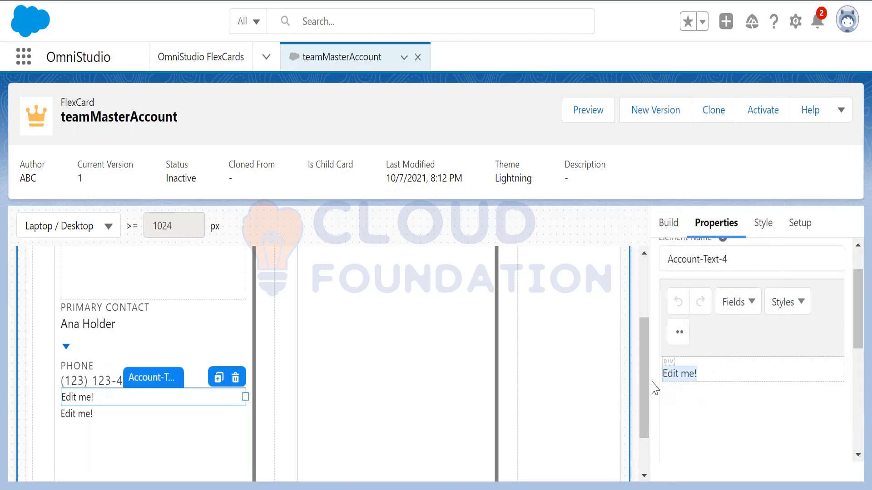
{"action": "key", "text": "BackSpace"}
{"action": "key", "text": "Return"}
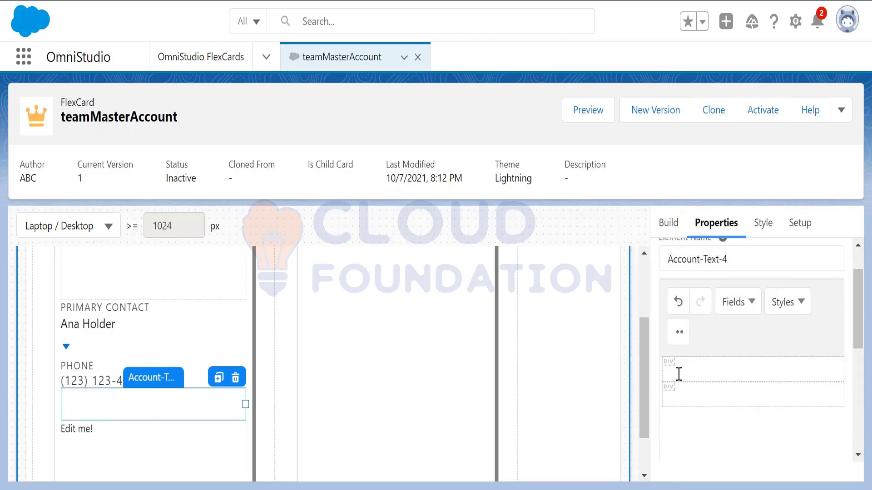
{"action": "type", "text": "Website"}
Apply the Uppercase body style to the "Website" label
{"action": "left_click_drag", "start_coordinate": [702, 374], "coordinate": [658, 374]}
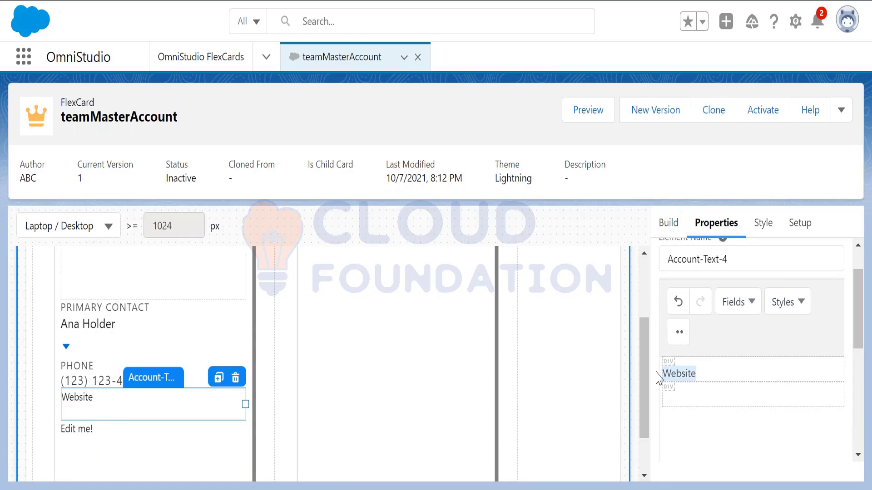
{"action": "left_click", "coordinate": [752, 303]}
{"action": "left_click", "coordinate": [798, 302]}
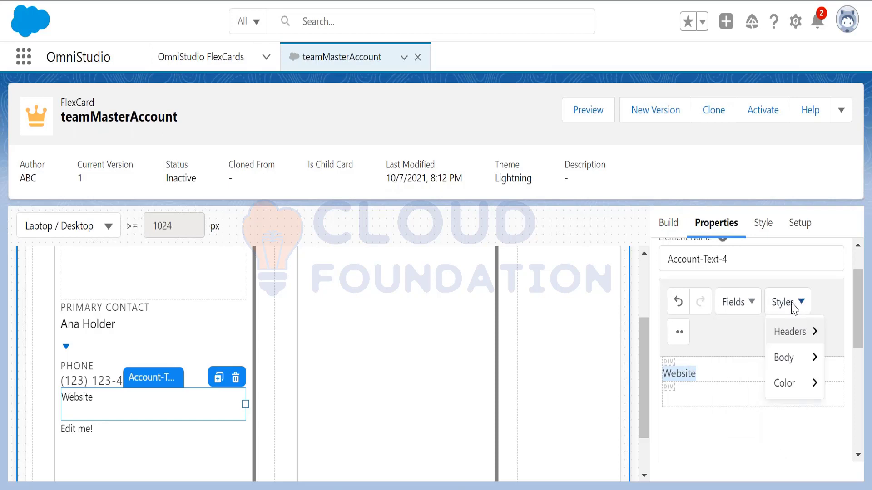
{"action": "mouse_move", "coordinate": [784, 363]}
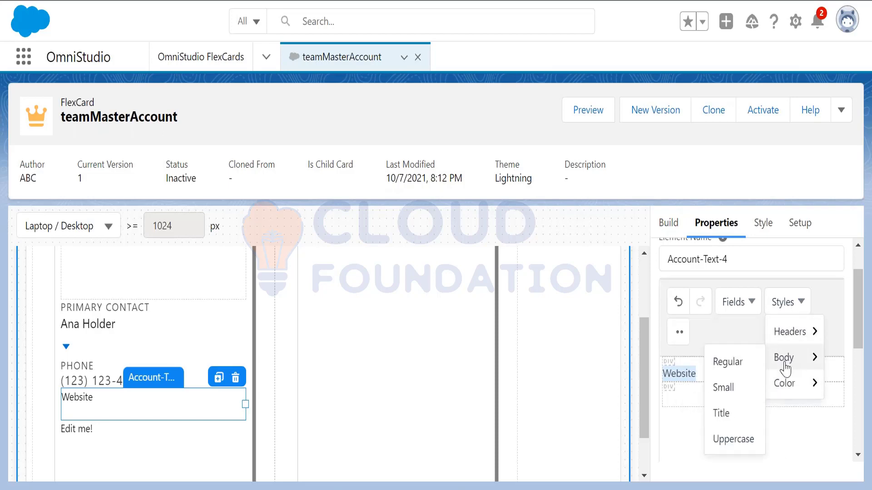
{"action": "left_click", "coordinate": [727, 439]}
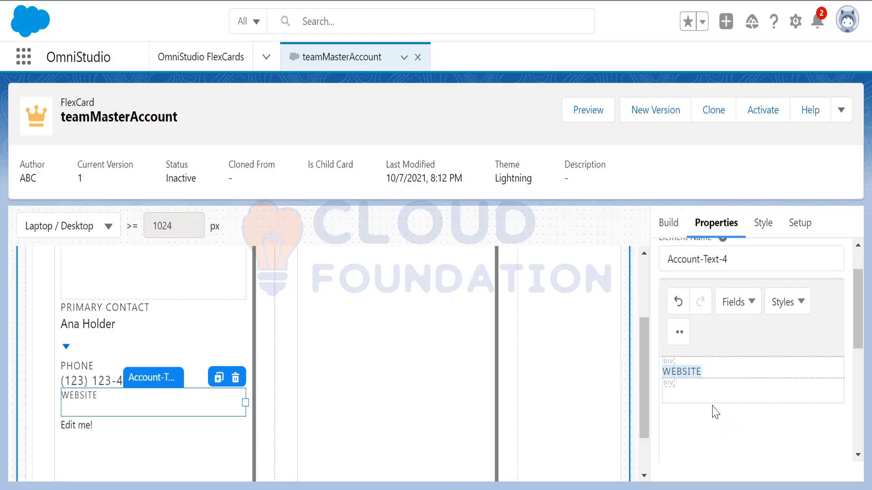
Insert the AccountWebsite field on the empty line beneath the "Website" label
{"action": "left_click", "coordinate": [711, 390]}
{"action": "left_click", "coordinate": [744, 302]}
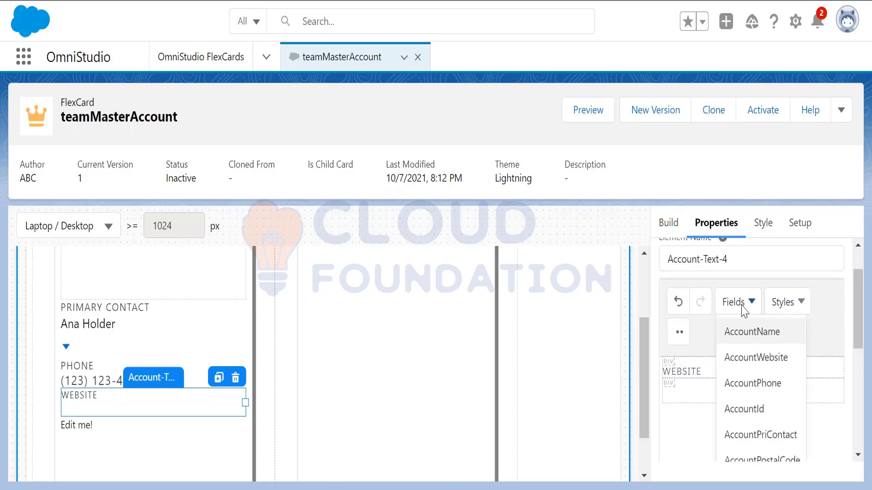
{"action": "left_click", "coordinate": [754, 362]}
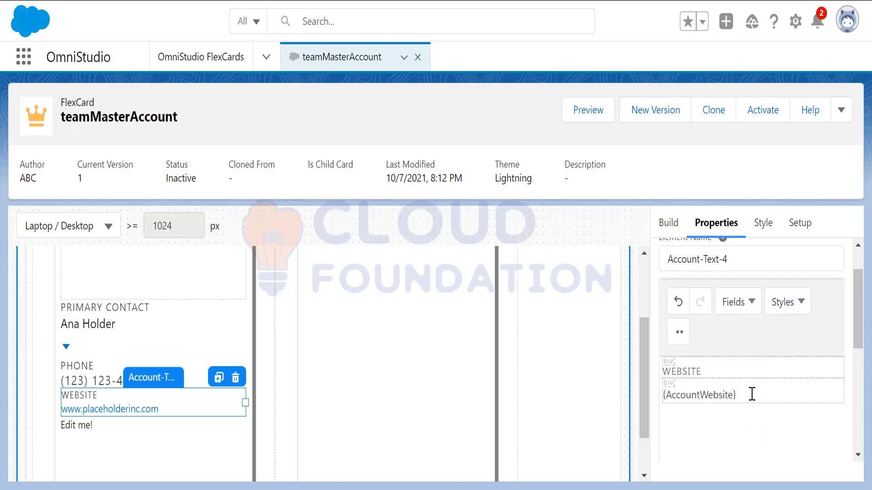
Show the additional text formatting options and set the {AccountWebsite} field's font size to 12pt
{"action": "scroll", "coordinate": [856, 303], "scroll_direction": "up", "scroll_amount": 2}
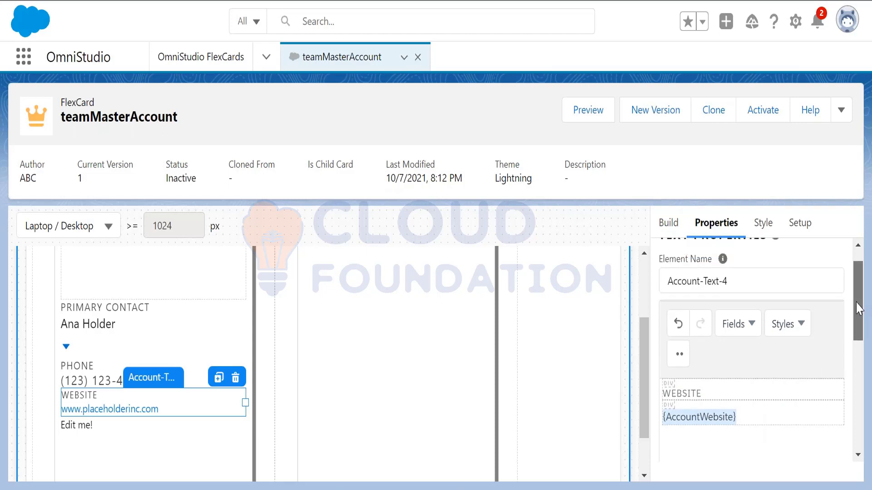
{"action": "left_click", "coordinate": [801, 354]}
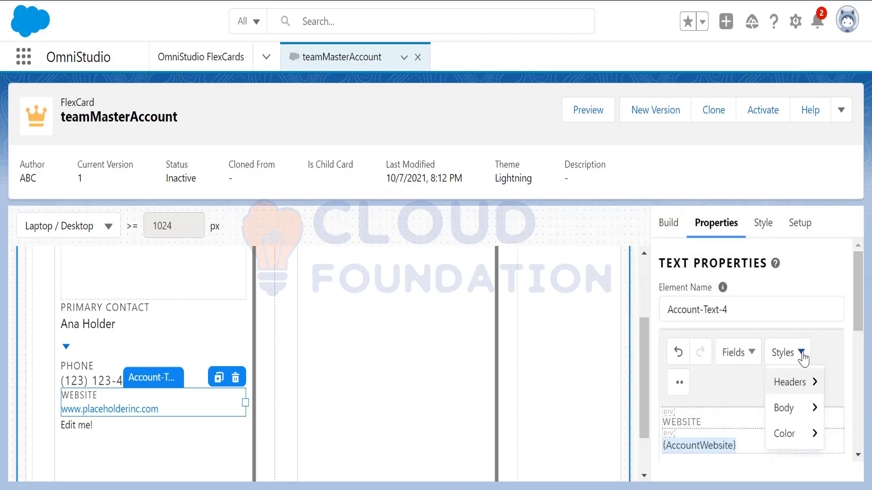
{"action": "left_click", "coordinate": [678, 382]}
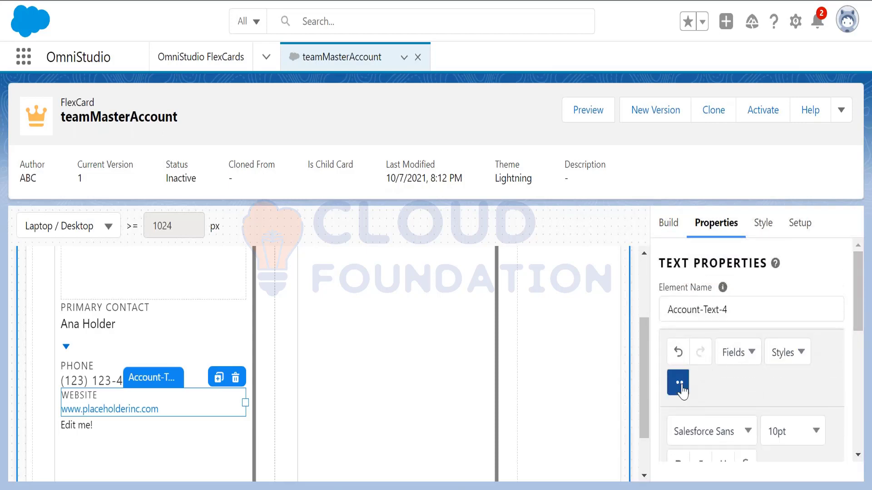
{"action": "left_click_drag", "start_coordinate": [858, 320], "coordinate": [857, 357]}
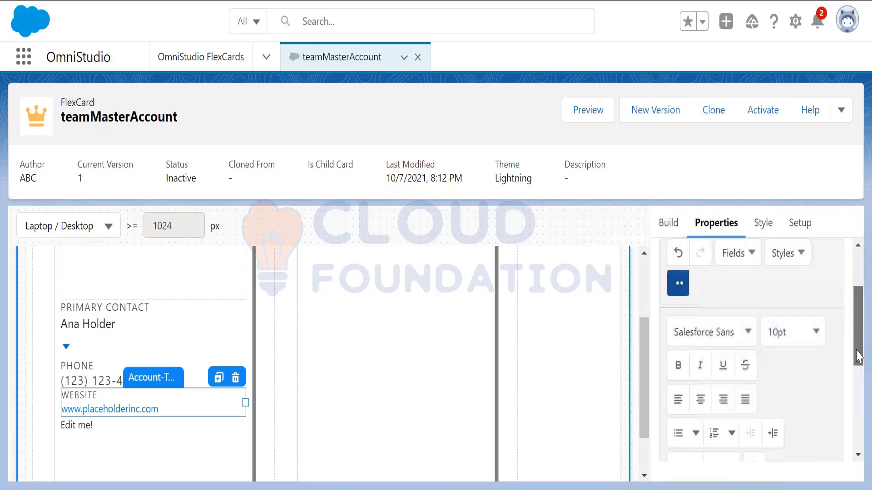
{"action": "left_click", "coordinate": [810, 327]}
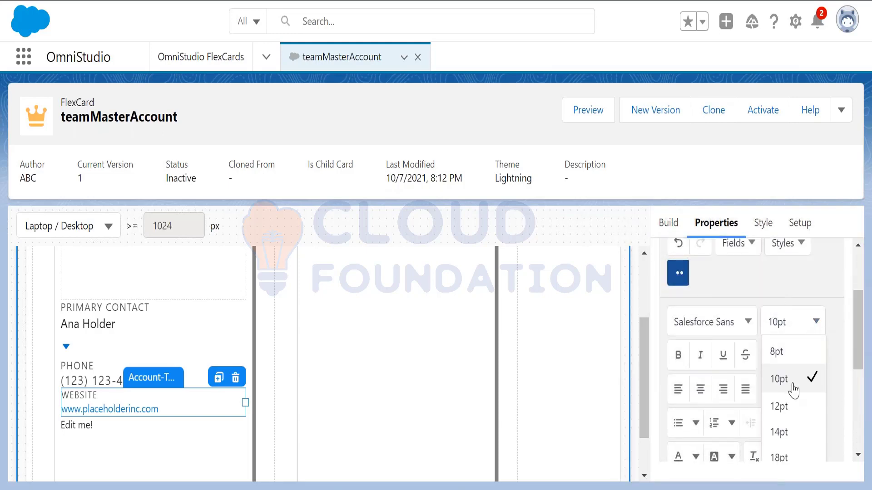
{"action": "left_click", "coordinate": [768, 406]}
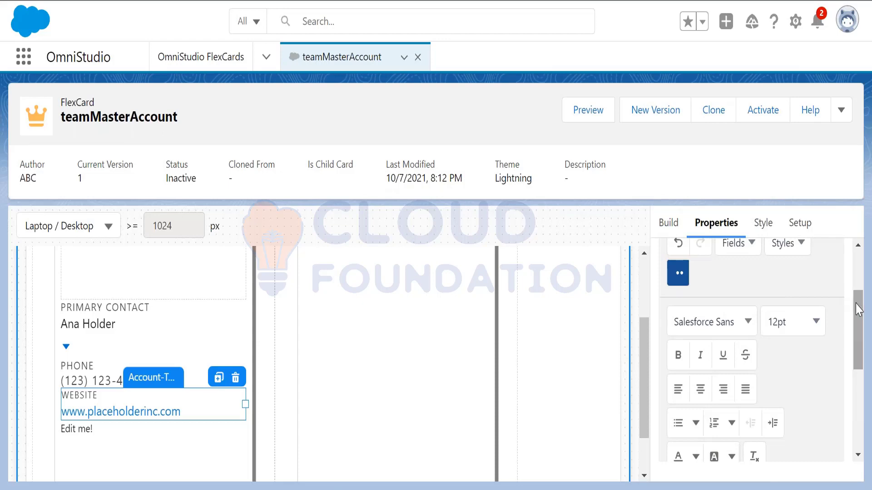
Set the "Website" label's font size to 10pt
{"action": "left_click_drag", "start_coordinate": [858, 305], "coordinate": [856, 340]}
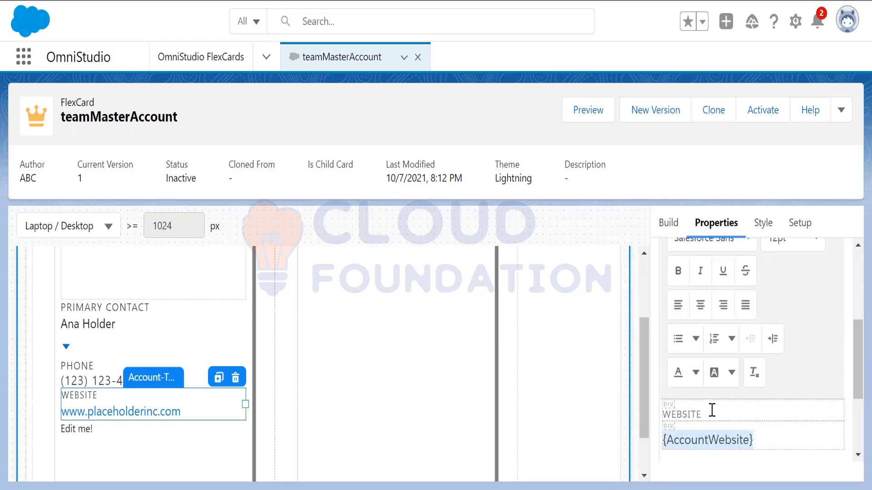
{"action": "left_click_drag", "start_coordinate": [711, 414], "coordinate": [662, 414]}
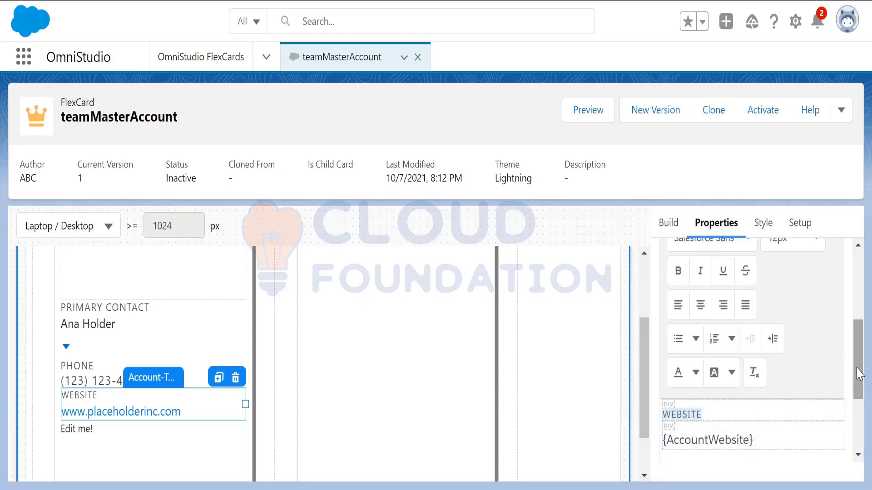
{"action": "left_click_drag", "start_coordinate": [860, 374], "coordinate": [858, 352]}
{"action": "left_click", "coordinate": [816, 298]}
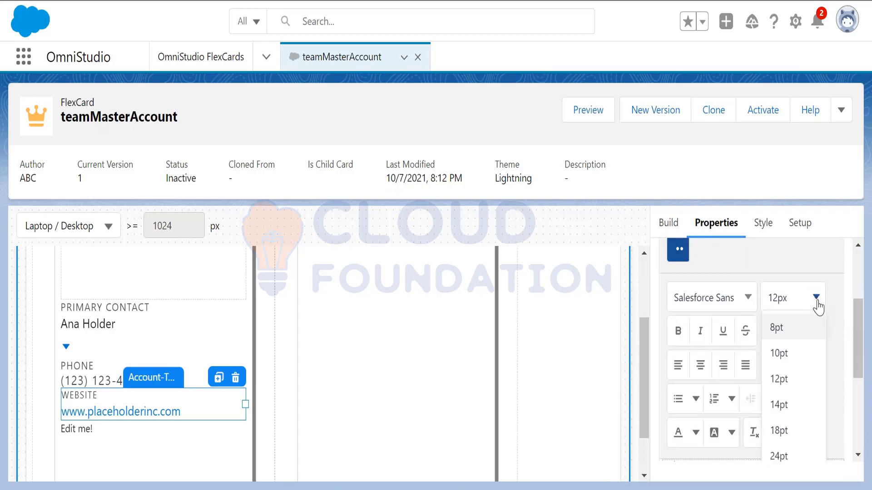
{"action": "left_click", "coordinate": [779, 354]}
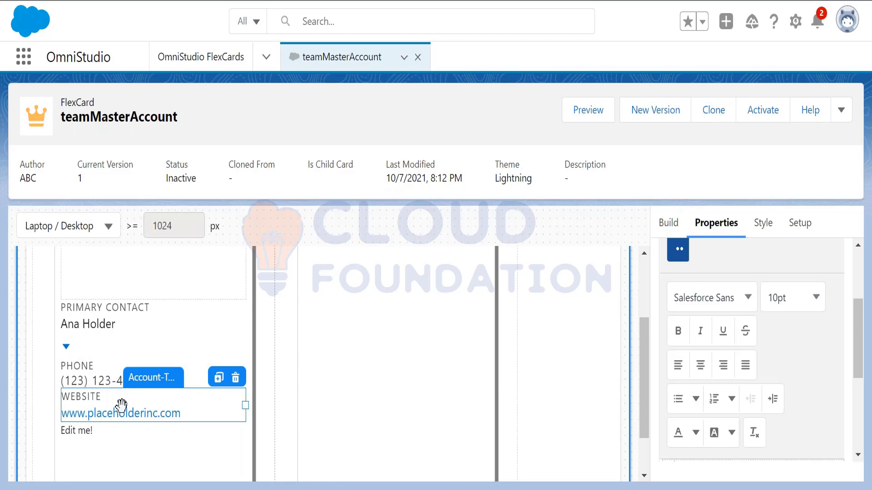
Replace the placeholder text in the last text element with "Postal Code" and add an empty line beneath it
{"action": "left_click", "coordinate": [87, 432]}
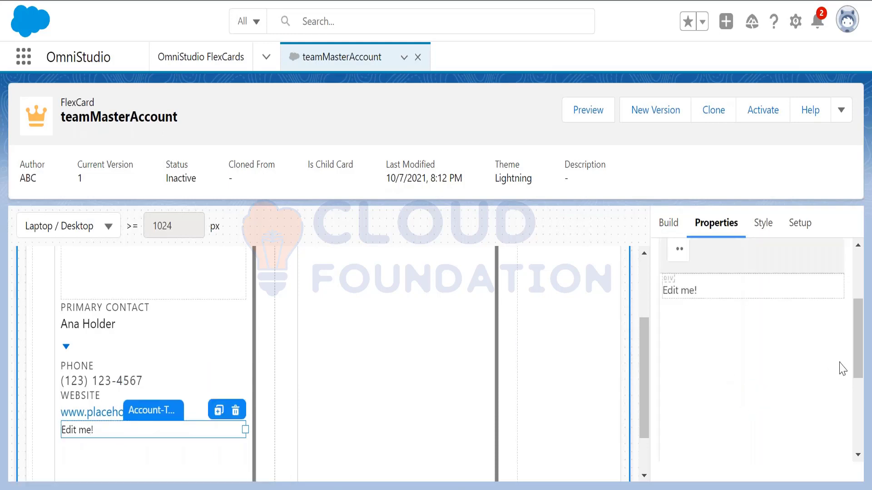
{"action": "left_click_drag", "start_coordinate": [857, 354], "coordinate": [857, 325]}
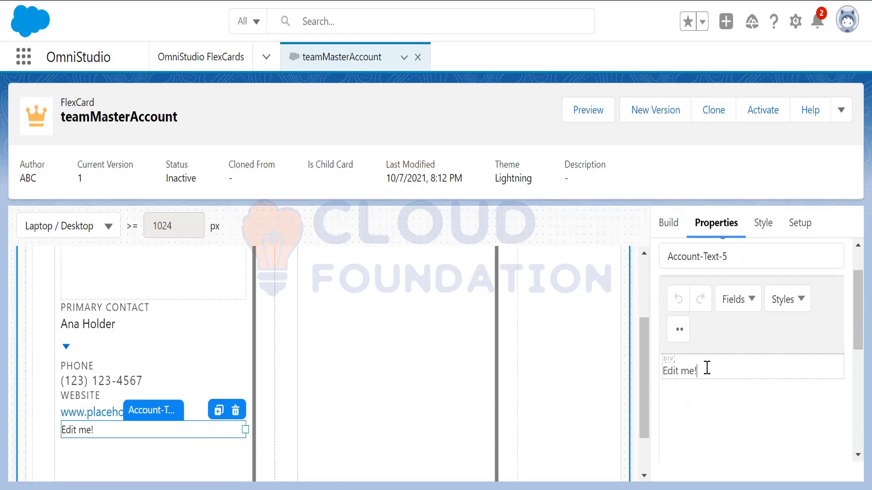
{"action": "key", "text": "Return"}
{"action": "left_click_drag", "start_coordinate": [706, 368], "coordinate": [659, 372]}
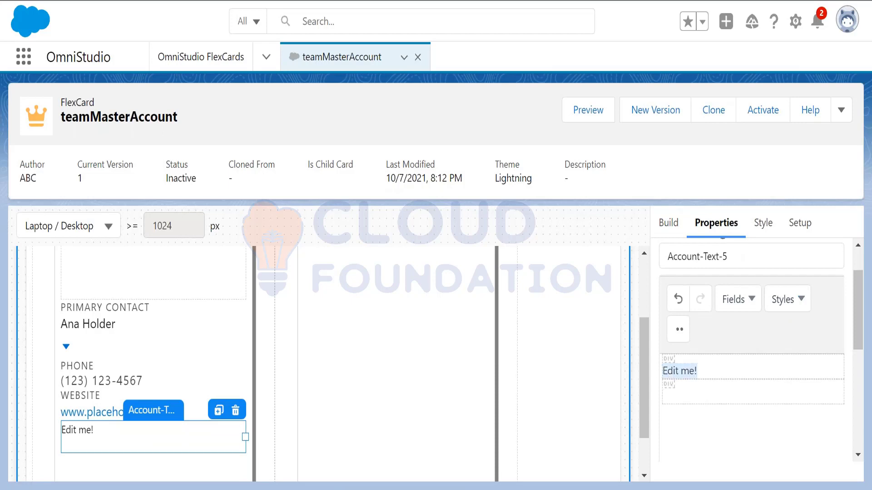
{"action": "key", "text": "BackSpace"}
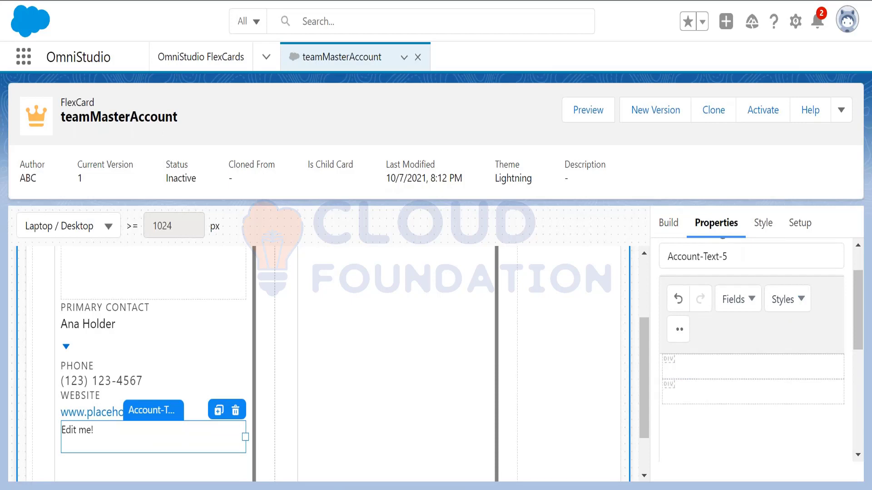
{"action": "type", "text": "Postal Code"}
{"action": "left_click", "coordinate": [687, 398]}
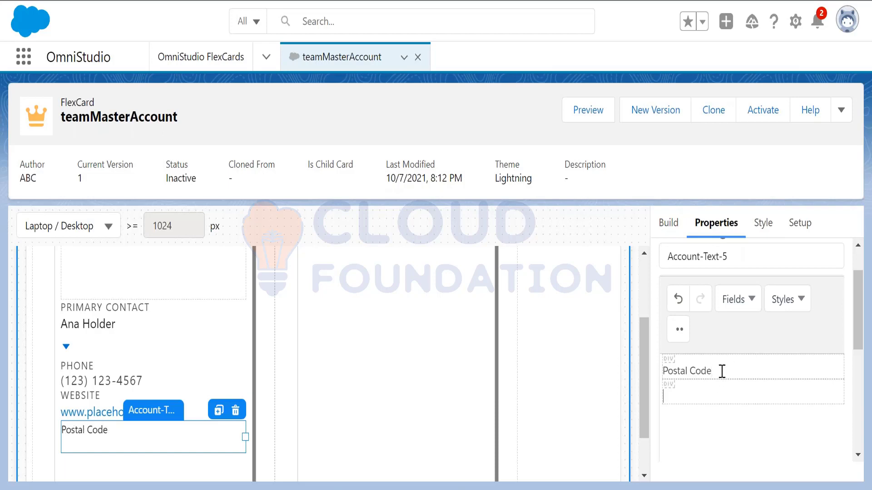
Apply the Uppercase body style to the "Postal Code" label
{"action": "left_click_drag", "start_coordinate": [720, 371], "coordinate": [654, 378]}
{"action": "left_click", "coordinate": [752, 301]}
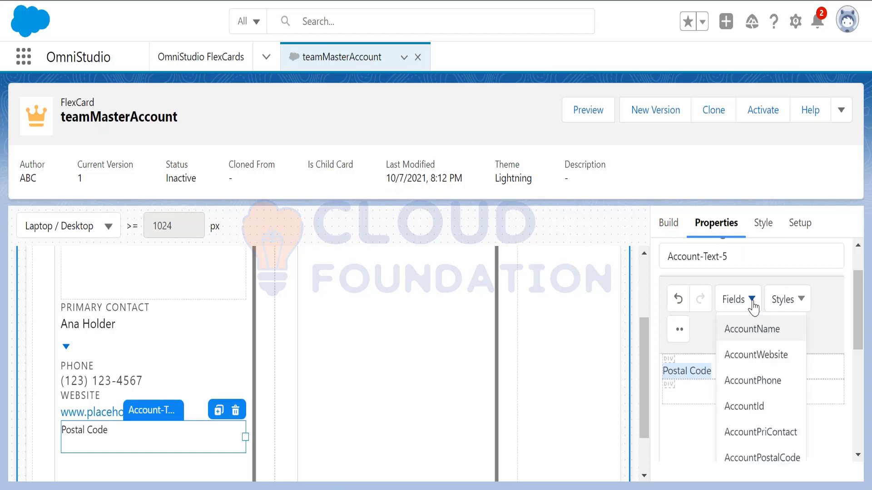
{"action": "left_click", "coordinate": [781, 299]}
{"action": "mouse_move", "coordinate": [792, 355]}
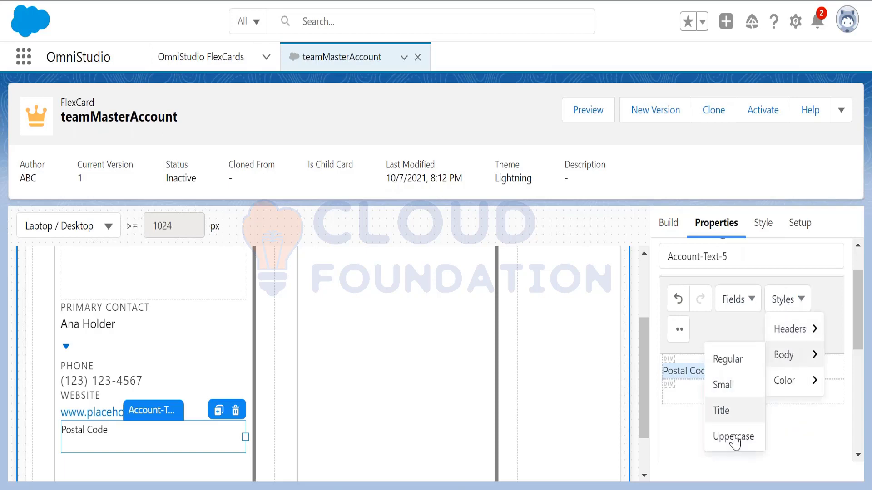
{"action": "left_click", "coordinate": [731, 437]}
Insert the AccountPostalCode field on the empty line beneath the "Postal Code" label
{"action": "left_click", "coordinate": [699, 391]}
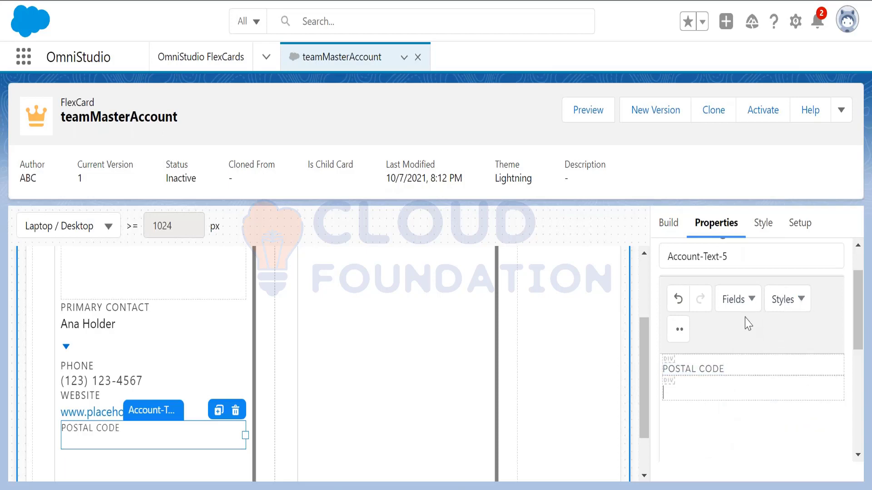
{"action": "left_click", "coordinate": [745, 299]}
{"action": "scroll", "coordinate": [760, 445], "scroll_direction": "down", "scroll_amount": 1}
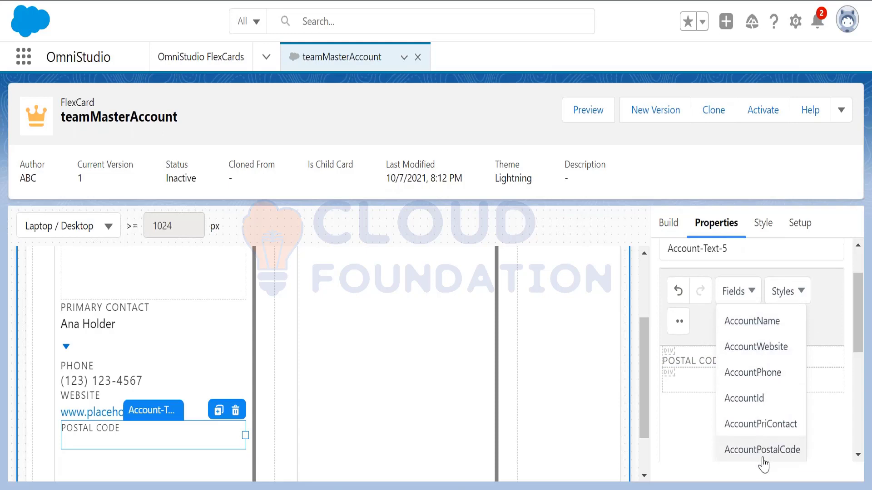
{"action": "left_click", "coordinate": [761, 451]}
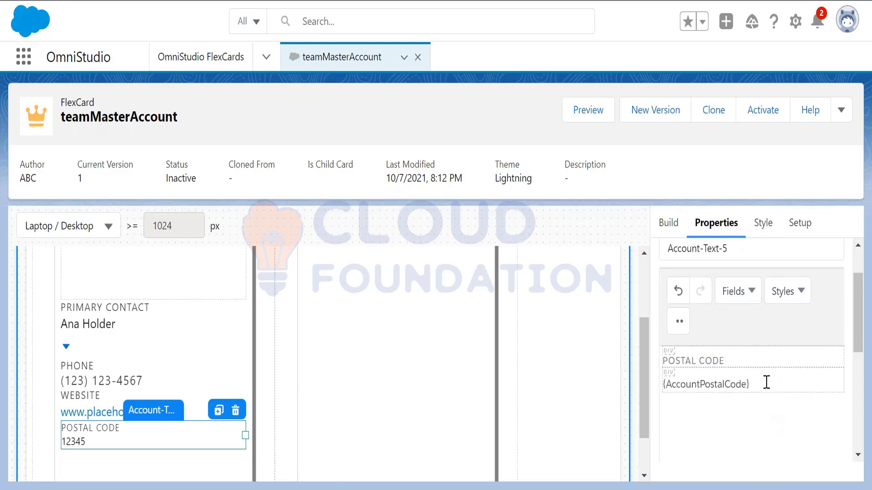
Show the additional text formatting options and set the {AccountPostalCode} field's font size to 12pt
{"action": "left_click_drag", "start_coordinate": [764, 383], "coordinate": [674, 384]}
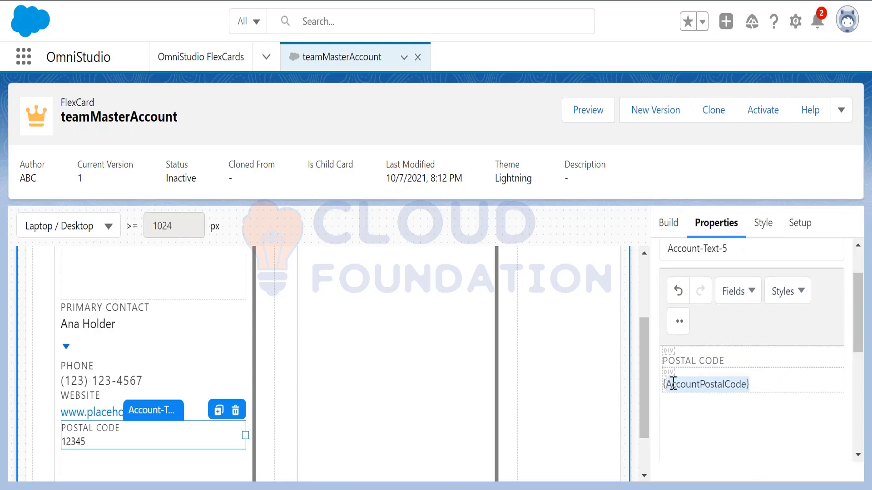
{"action": "left_click", "coordinate": [777, 382]}
{"action": "left_click_drag", "start_coordinate": [770, 383], "coordinate": [659, 385]}
{"action": "left_click", "coordinate": [681, 324]}
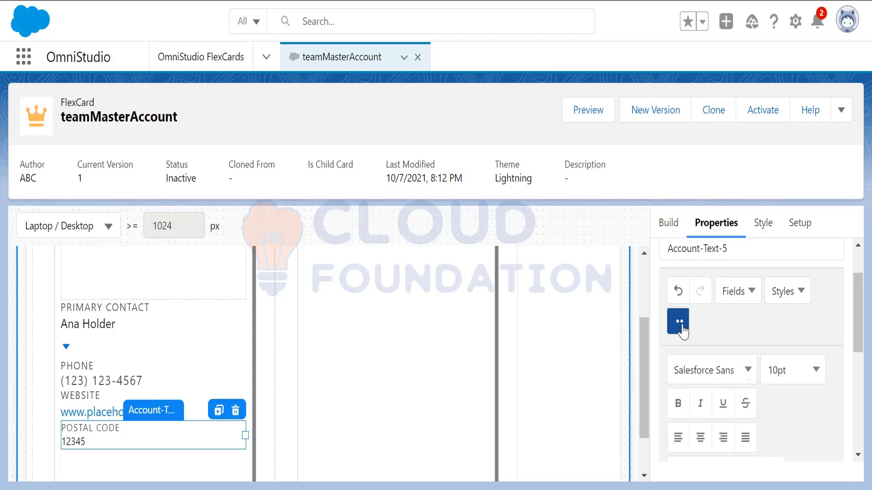
{"action": "left_click", "coordinate": [787, 368]}
{"action": "left_click", "coordinate": [787, 451]}
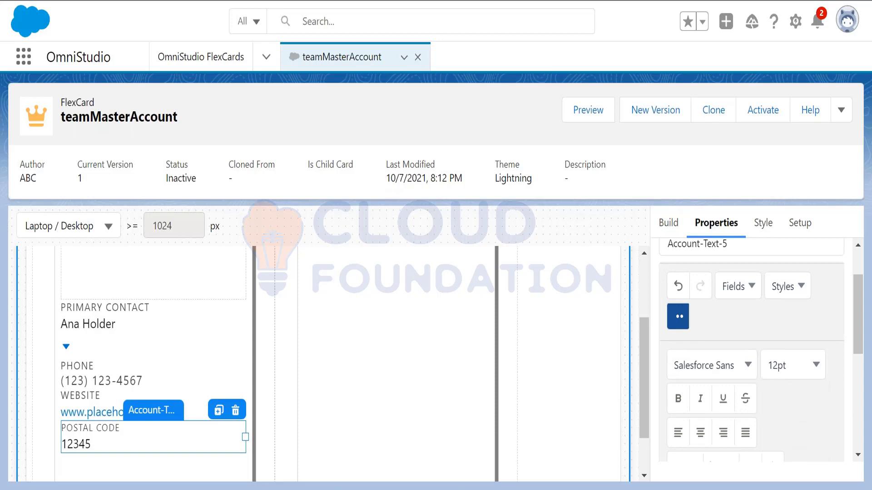
Set the "Postal Code" label's font size to 10pt
{"action": "left_click_drag", "start_coordinate": [858, 318], "coordinate": [856, 392]}
{"action": "left_click_drag", "start_coordinate": [753, 400], "coordinate": [648, 414]}
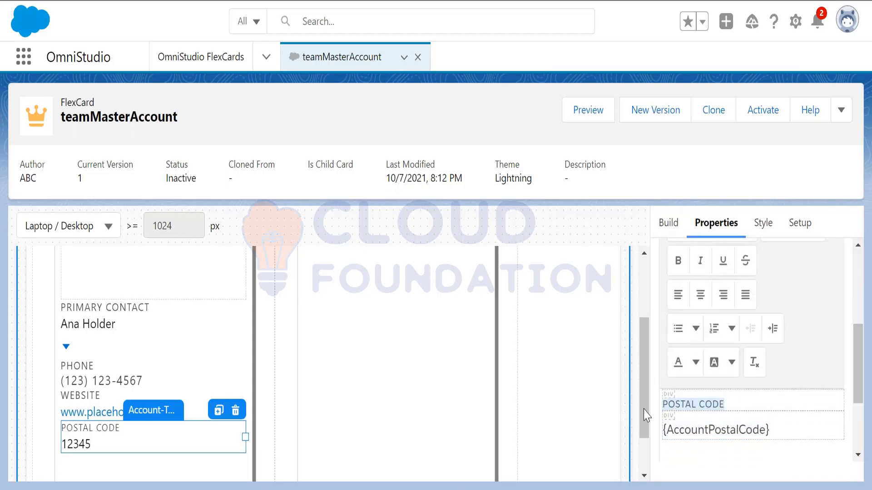
{"action": "left_click_drag", "start_coordinate": [859, 351], "coordinate": [859, 338]}
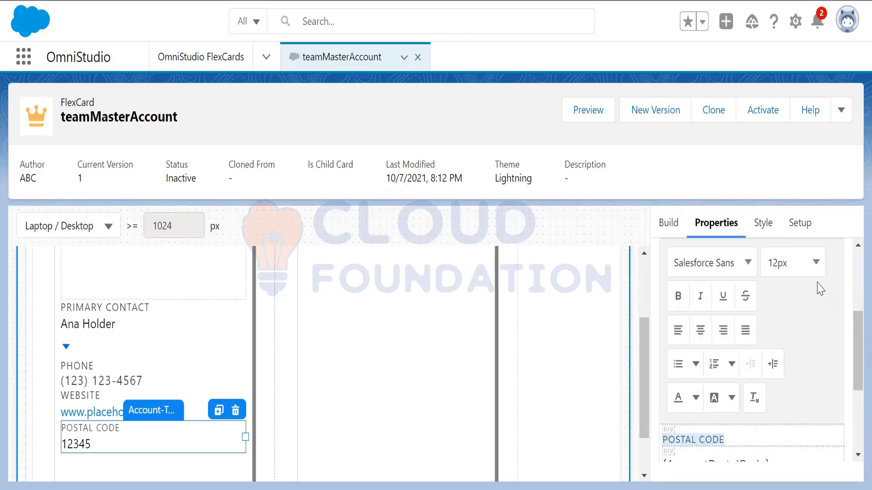
{"action": "left_click", "coordinate": [816, 262]}
{"action": "left_click", "coordinate": [803, 320]}
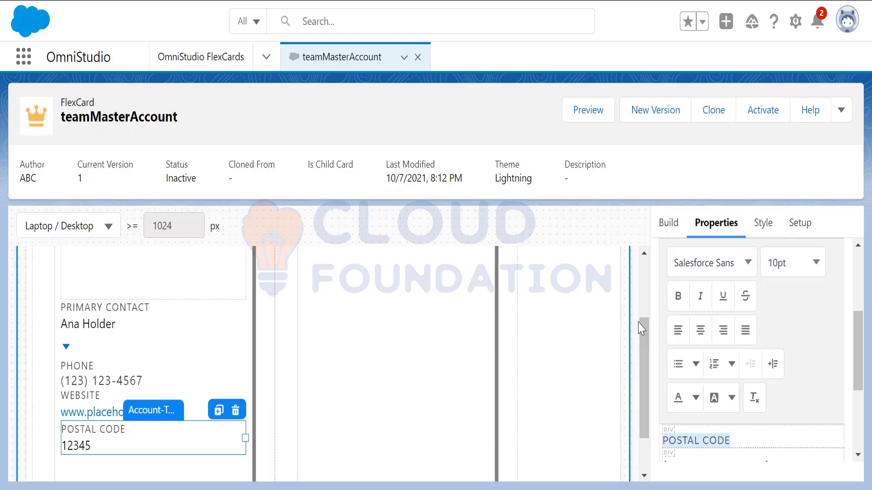
Rename the menu element beneath the Primary Contact text as "Menu" and enter "Menu" as its label
{"action": "mouse_move", "coordinate": [646, 350]}
{"action": "left_mouse_down"}
{"action": "mouse_move", "coordinate": [648, 291]}
{"action": "mouse_move", "coordinate": [645, 352]}
{"action": "left_mouse_up"}
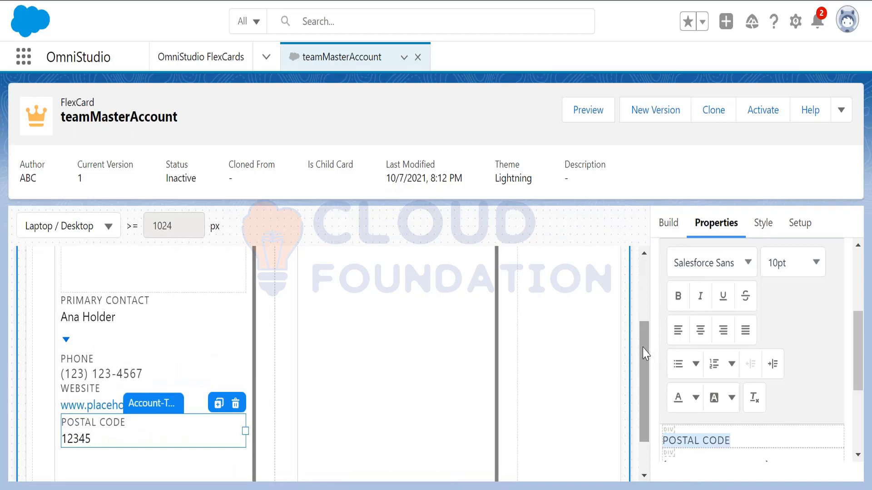
{"action": "left_click", "coordinate": [500, 378]}
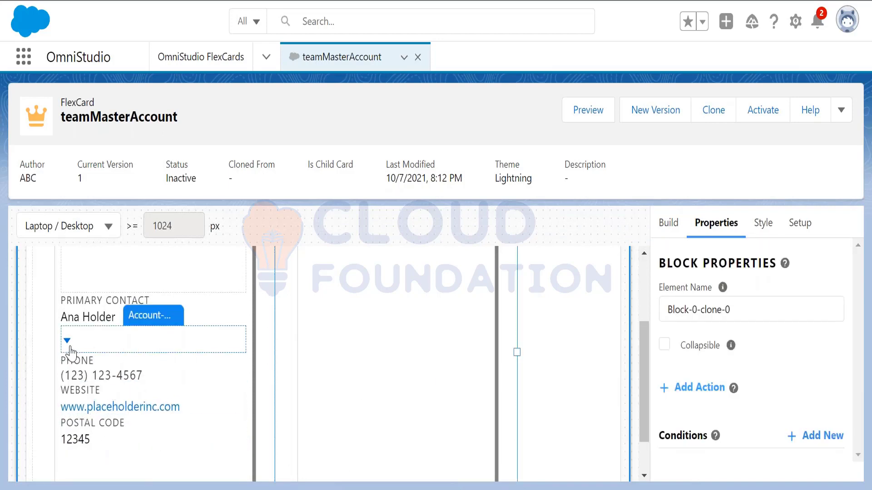
{"action": "left_click", "coordinate": [67, 345]}
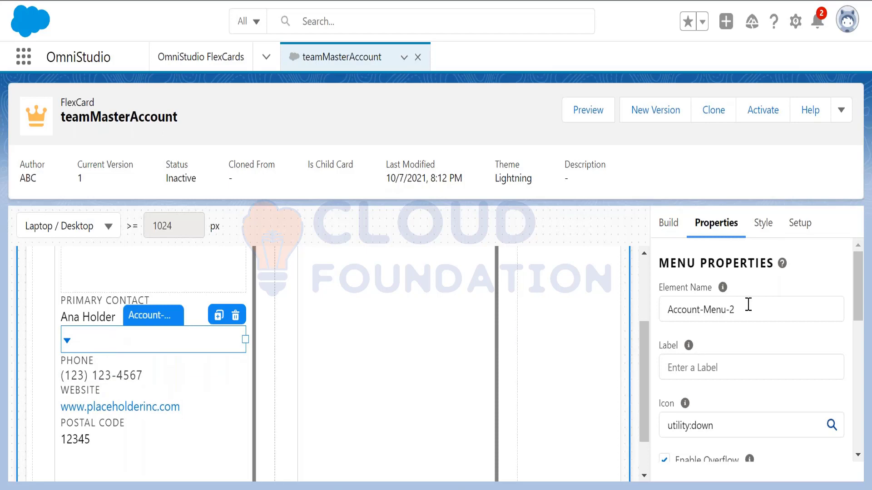
{"action": "left_click_drag", "start_coordinate": [747, 305], "coordinate": [727, 305]}
{"action": "key", "text": "BackSpace"}
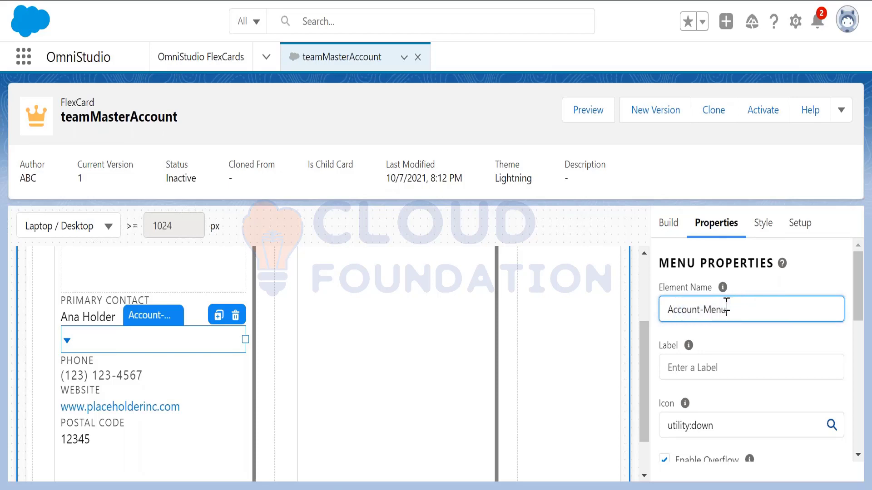
{"action": "left_click", "coordinate": [704, 311]}
{"action": "key", "text": "shift+Home"}
{"action": "key", "text": "BackSpace"}
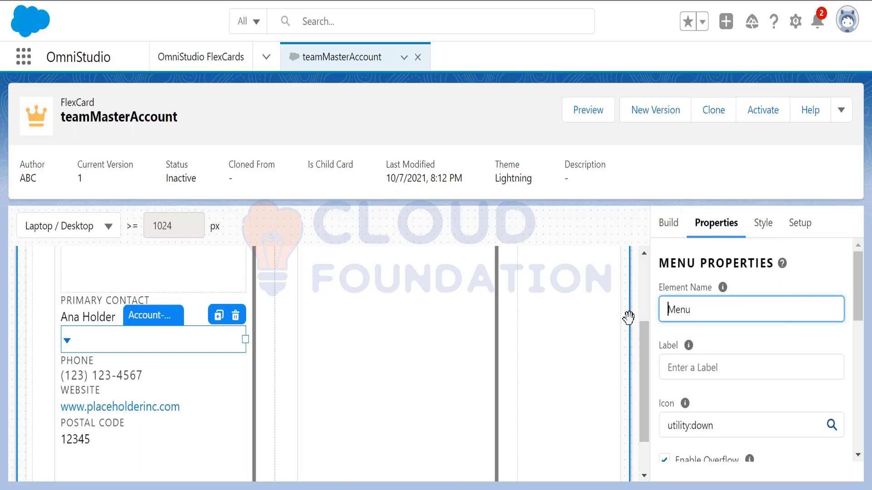
{"action": "left_click", "coordinate": [125, 336]}
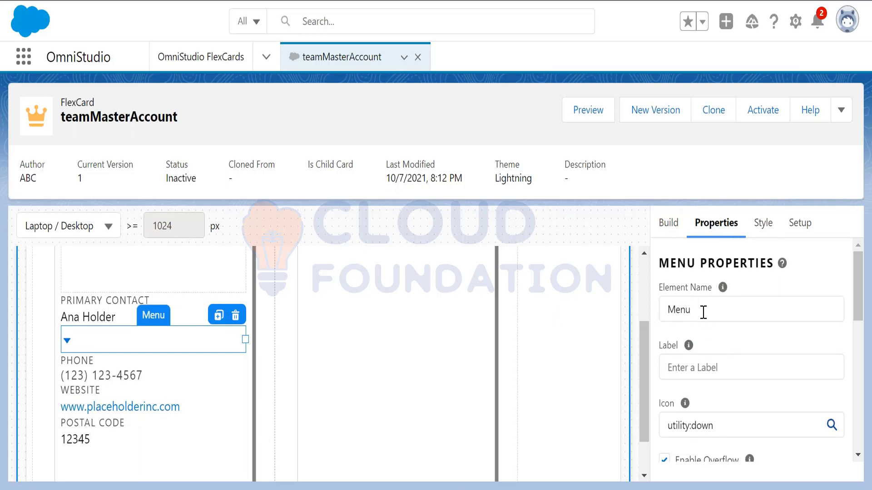
{"action": "left_click", "coordinate": [707, 367]}
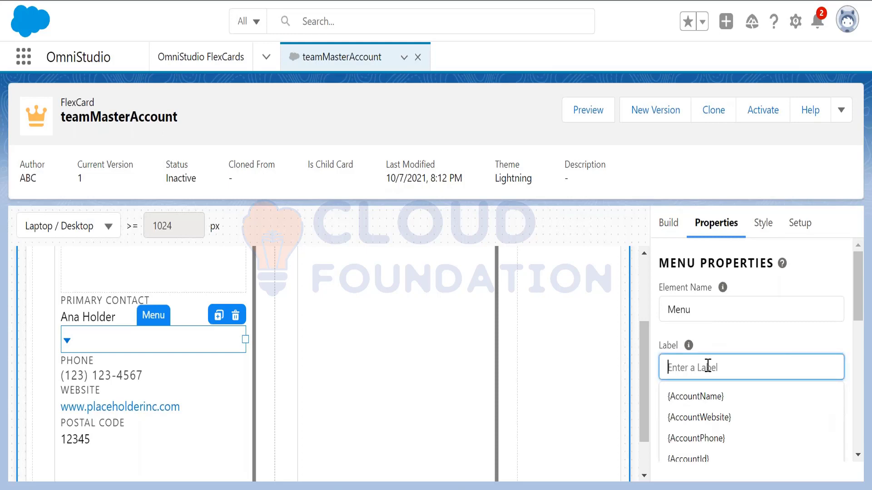
{"action": "type", "text": "Menu"}
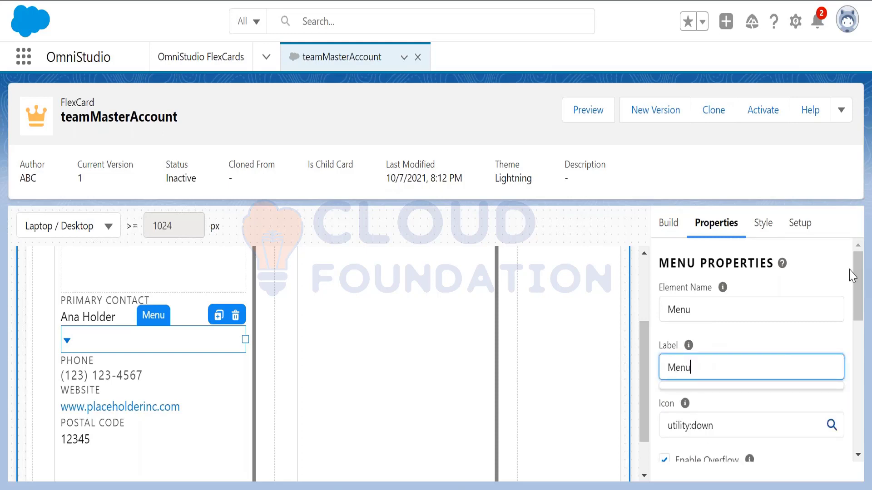
Set the Menu element's dropdown position to Right and its dropdown size to xx-Small
{"action": "left_click_drag", "start_coordinate": [857, 278], "coordinate": [861, 314]}
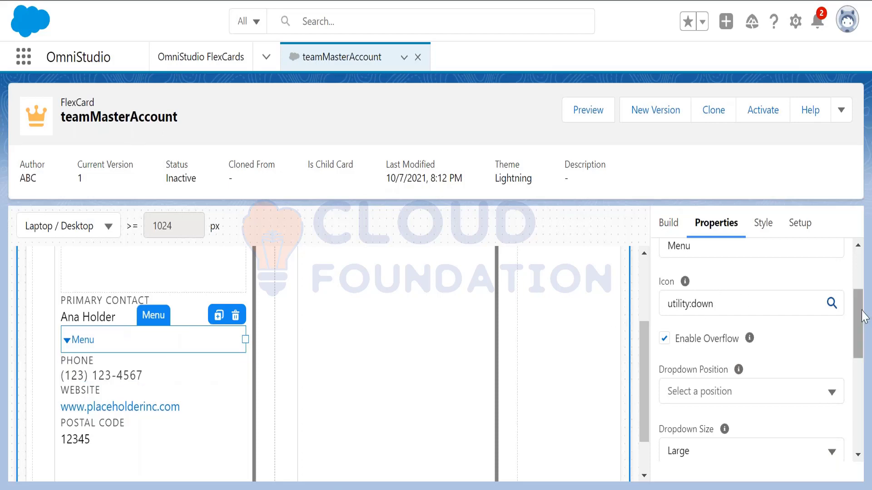
{"action": "scroll", "coordinate": [862, 320], "scroll_direction": "down", "scroll_amount": 1}
{"action": "left_click_drag", "start_coordinate": [862, 320], "coordinate": [864, 332]}
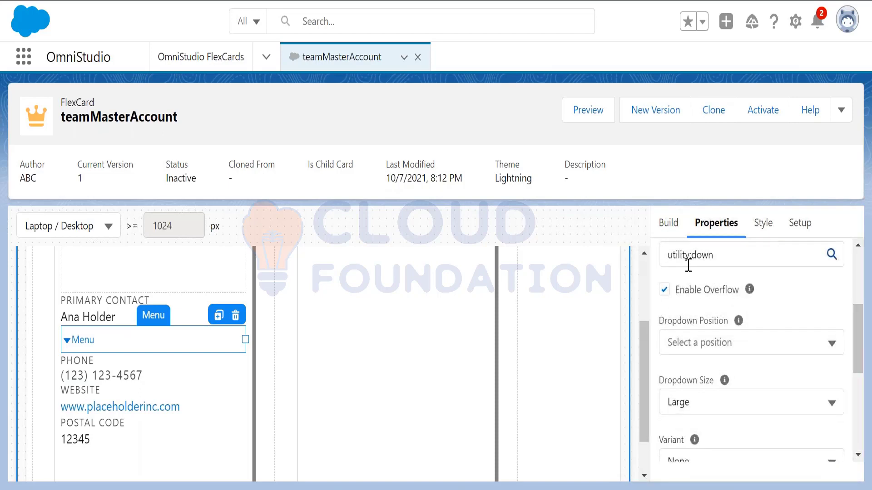
{"action": "left_click", "coordinate": [720, 349]}
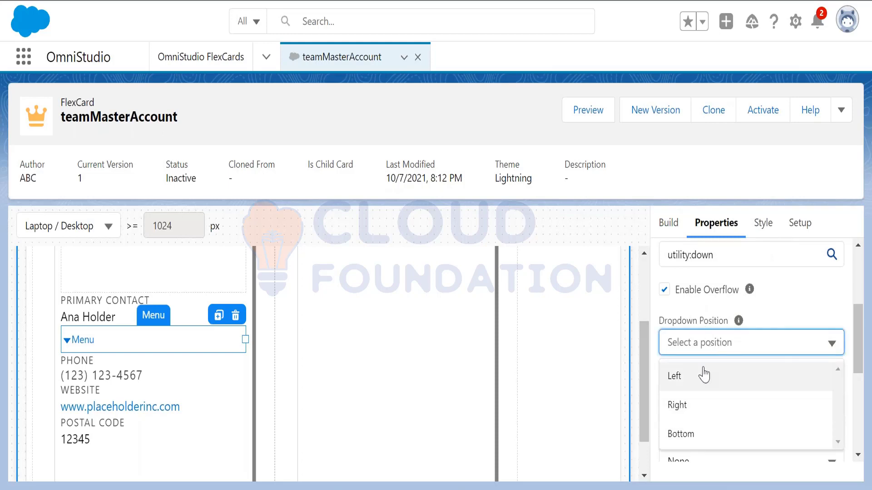
{"action": "left_click", "coordinate": [677, 412]}
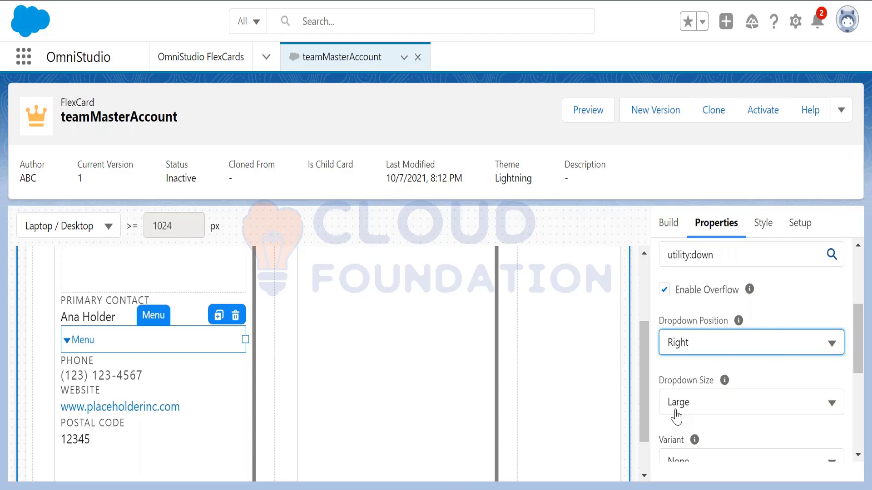
{"action": "left_click", "coordinate": [864, 340]}
{"action": "left_click_drag", "start_coordinate": [863, 341], "coordinate": [864, 376]}
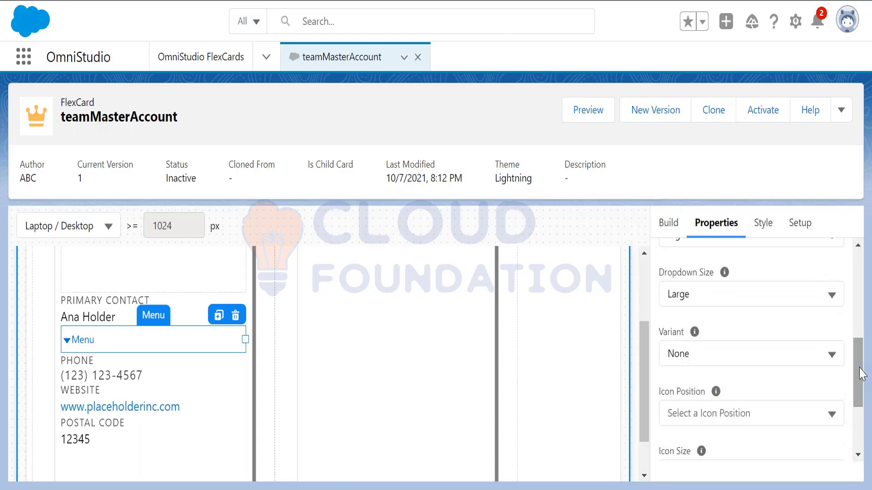
{"action": "left_click", "coordinate": [746, 306]}
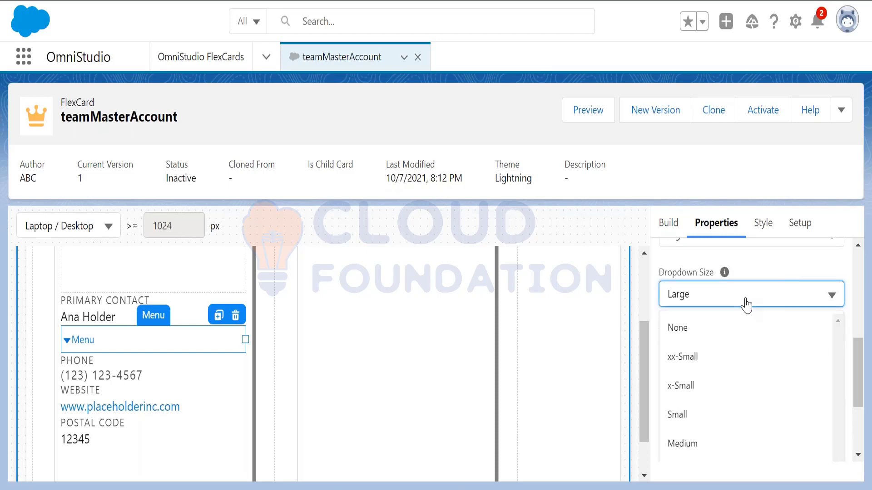
{"action": "left_click", "coordinate": [734, 361]}
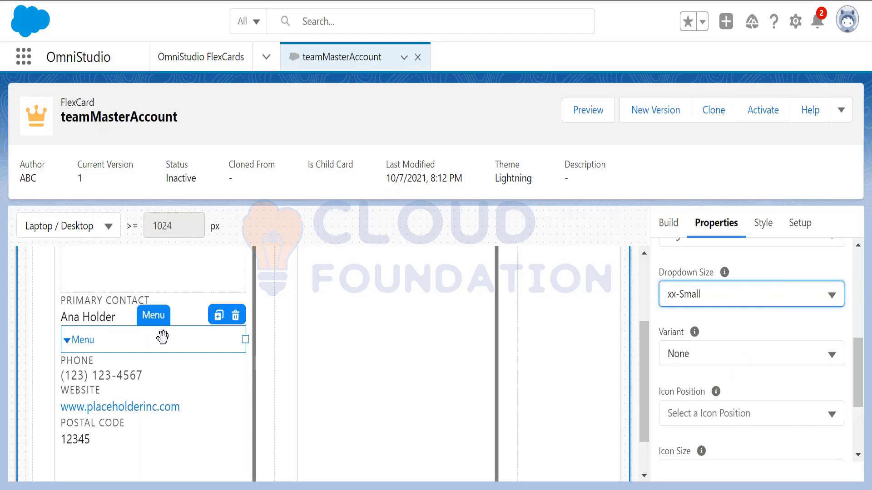
Search the Lightning Design System site for "butt", view the button variants on the Buttons page, and return to the FlexCard
{"action": "left_click", "coordinate": [725, 361]}
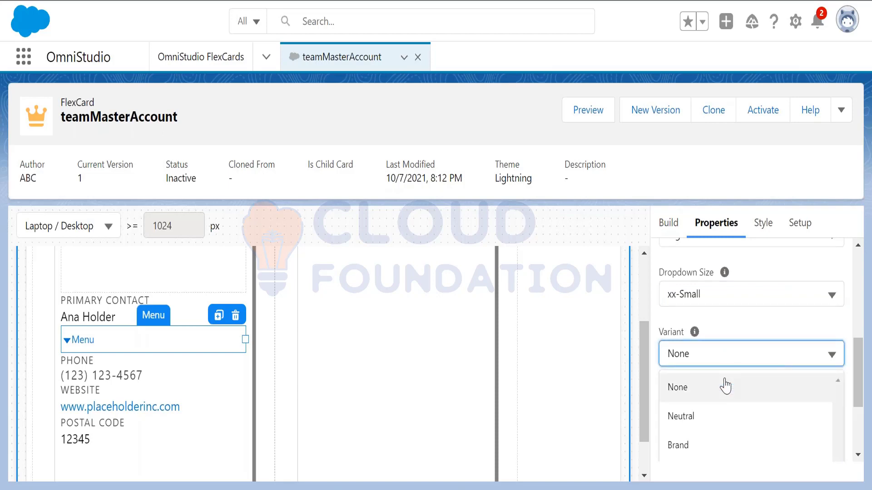
{"action": "scroll", "coordinate": [725, 386], "scroll_direction": "down", "scroll_amount": 2}
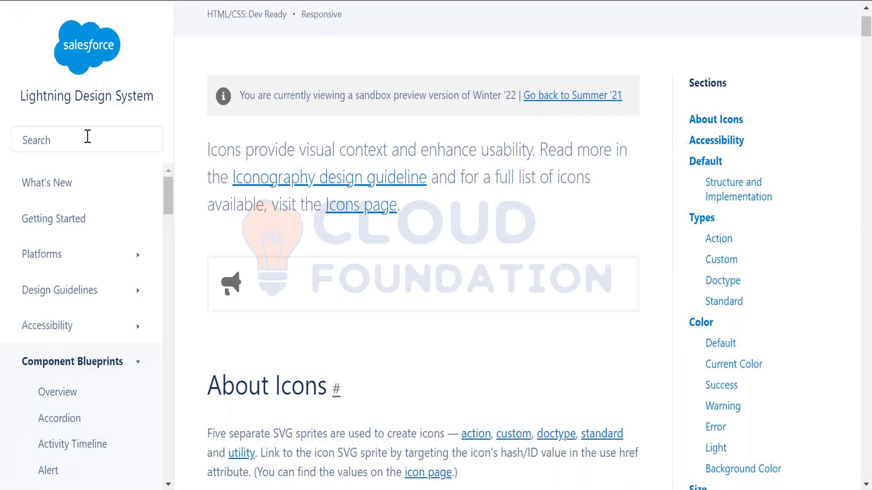
{"action": "left_click", "coordinate": [87, 137]}
{"action": "type", "text": "butt"}
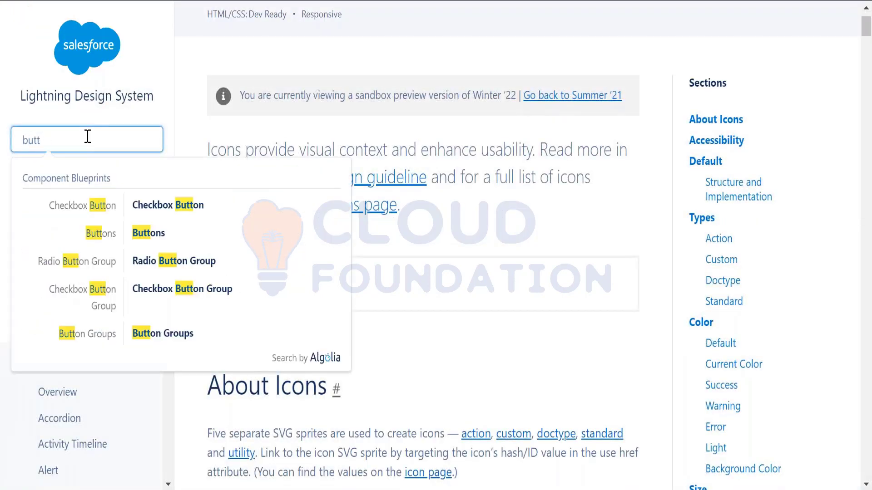
{"action": "left_click", "coordinate": [200, 229]}
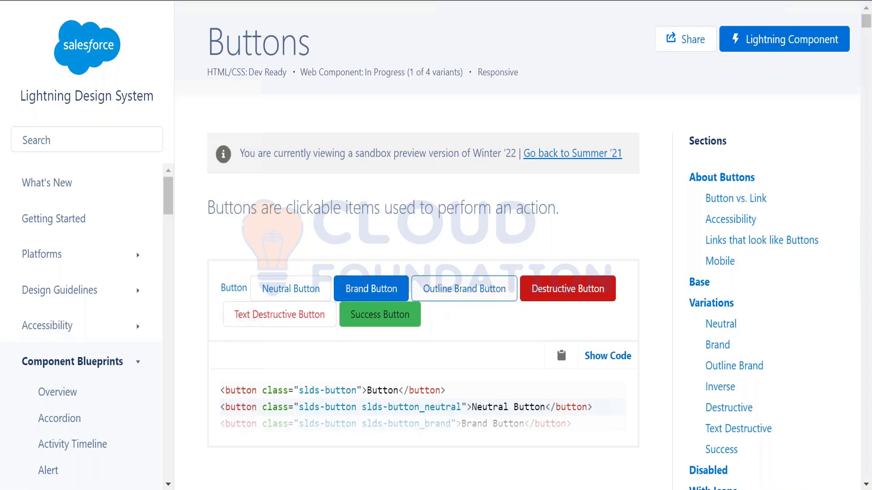
{"action": "key", "text": "alt+Tab"}
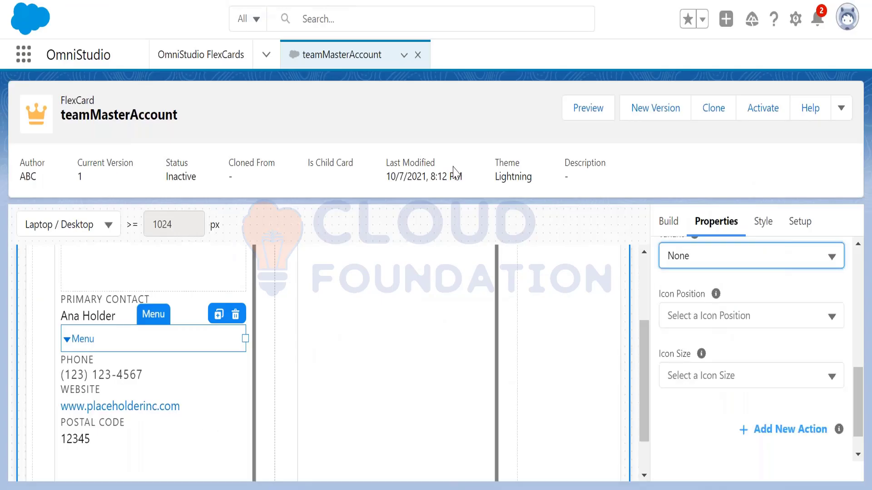
Try the Neutral, Brand, Destructive and Success variants on the Menu element and settle on Neutral
{"action": "left_click", "coordinate": [738, 268]}
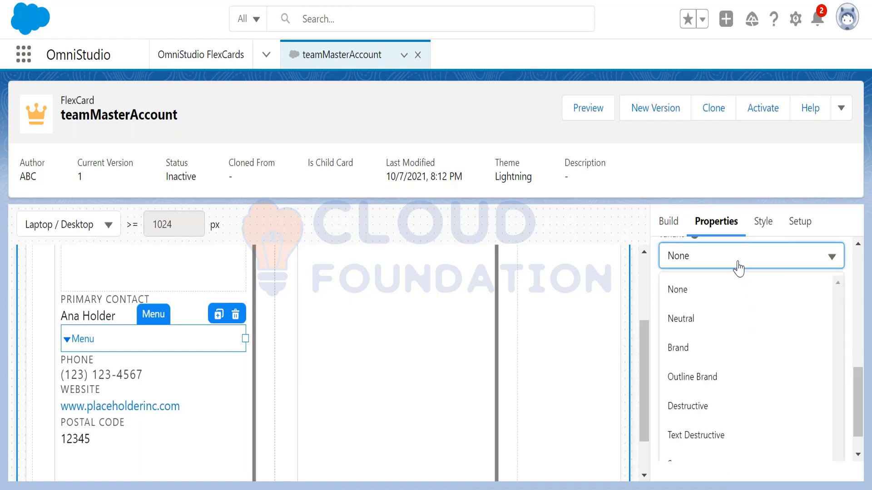
{"action": "left_click", "coordinate": [712, 334]}
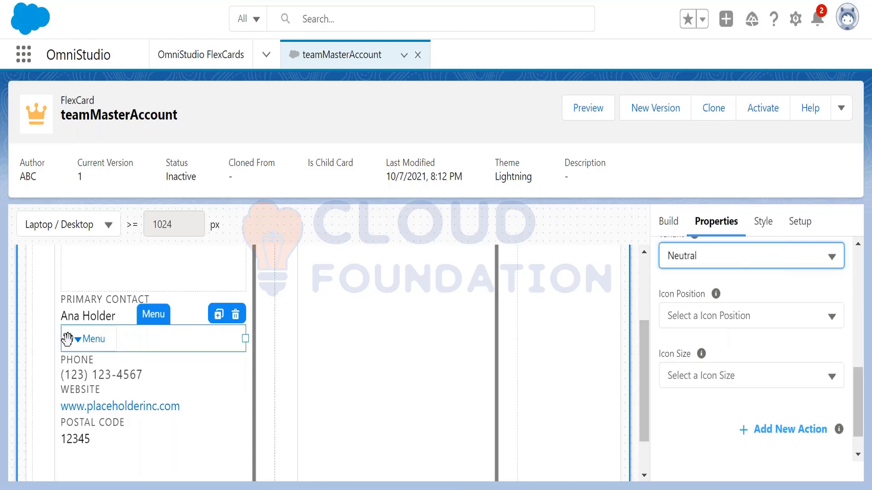
{"action": "left_click", "coordinate": [703, 270]}
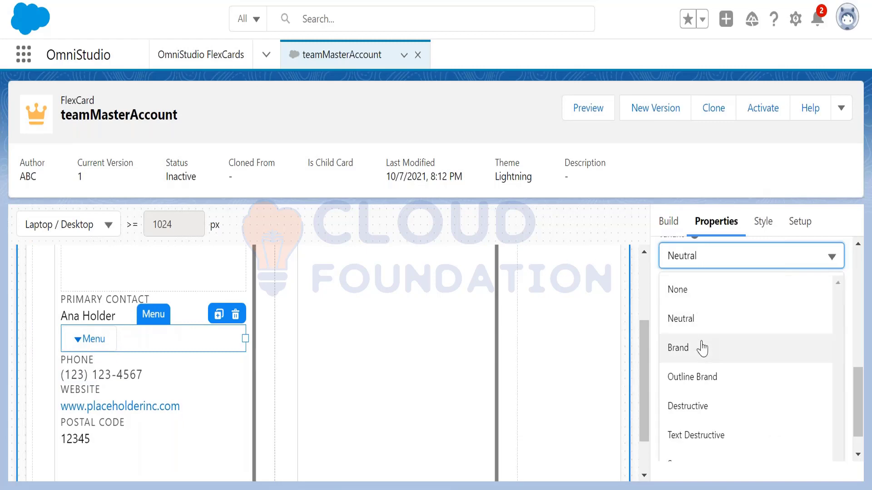
{"action": "left_click", "coordinate": [698, 347]}
{"action": "left_click", "coordinate": [696, 256]}
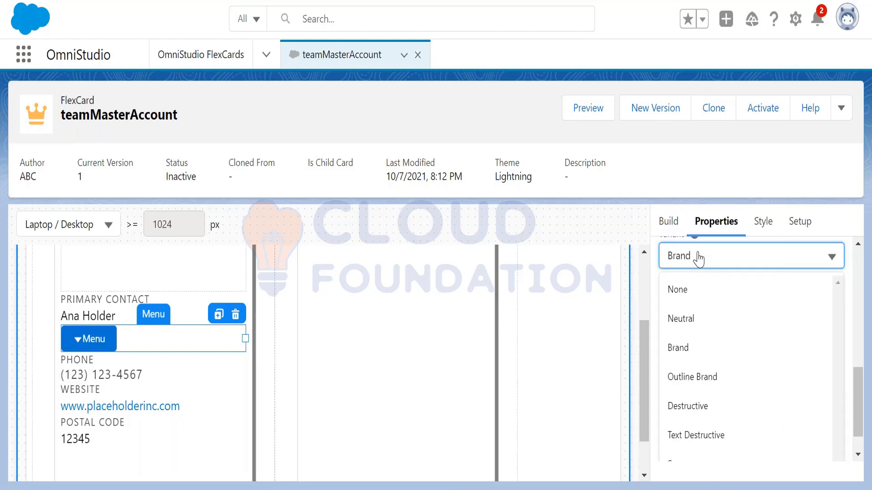
{"action": "left_click", "coordinate": [699, 406]}
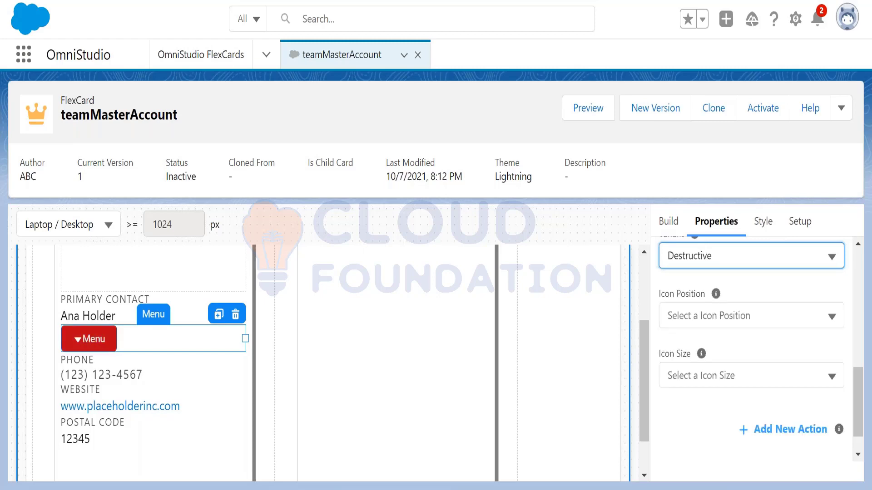
{"action": "left_click", "coordinate": [693, 270]}
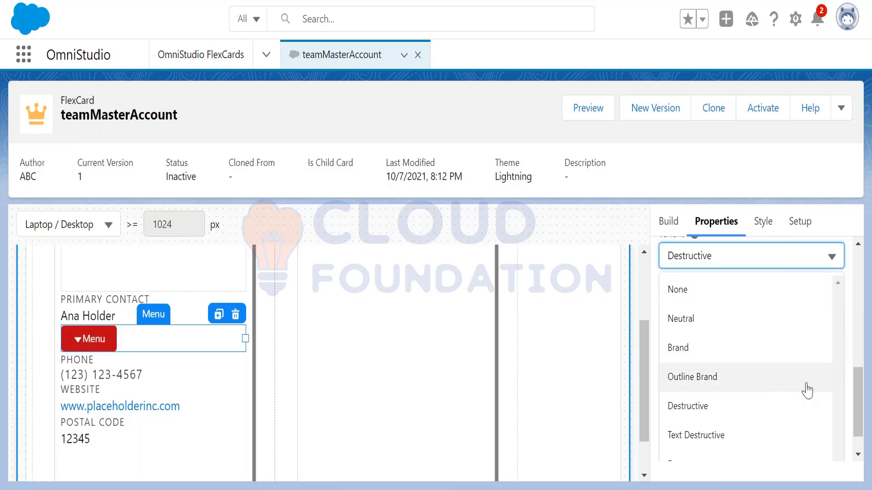
{"action": "scroll", "coordinate": [741, 429], "scroll_direction": "down", "scroll_amount": 1}
{"action": "left_click", "coordinate": [742, 429]}
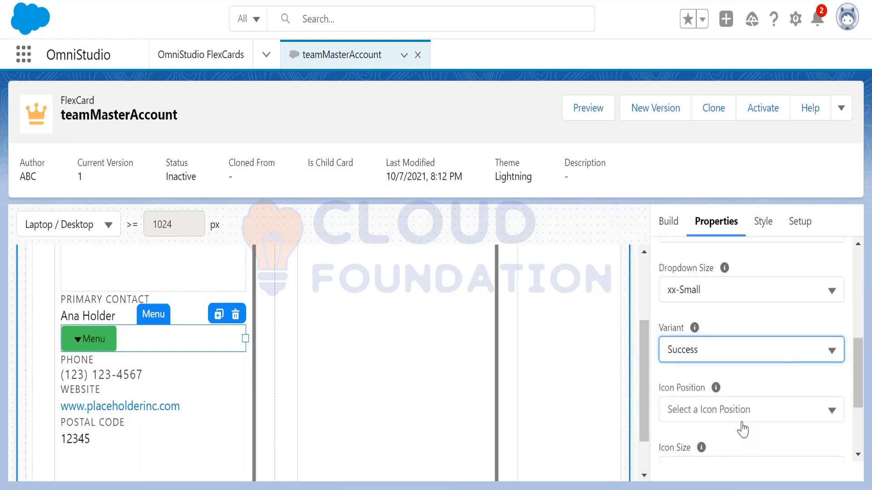
{"action": "left_click", "coordinate": [731, 352]}
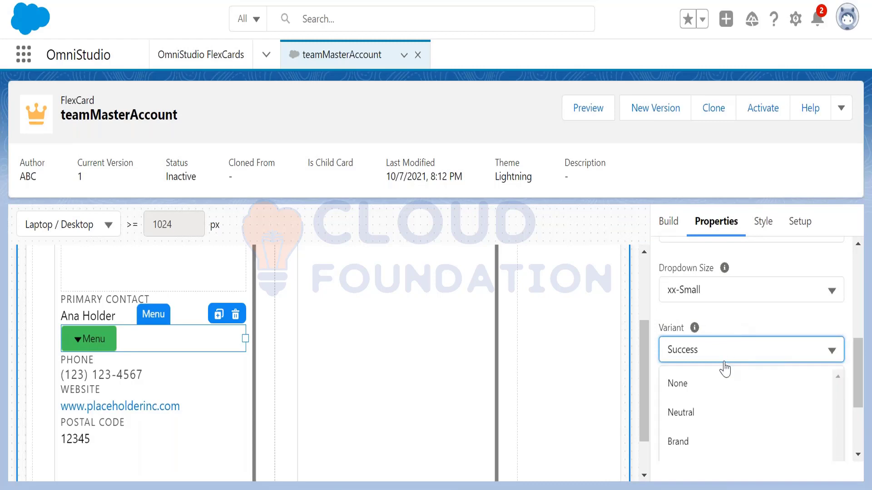
{"action": "left_click", "coordinate": [711, 412]}
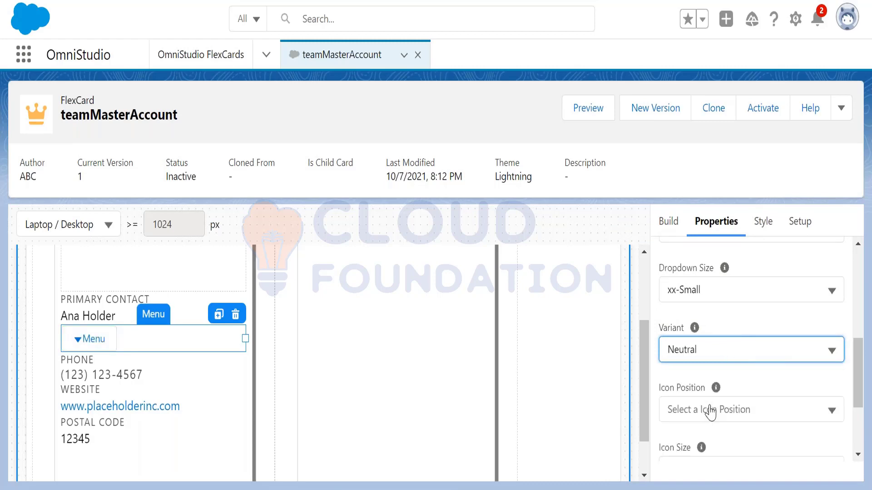
Set the Menu element's icon position to Left and its icon size to Small
{"action": "left_click", "coordinate": [753, 413]}
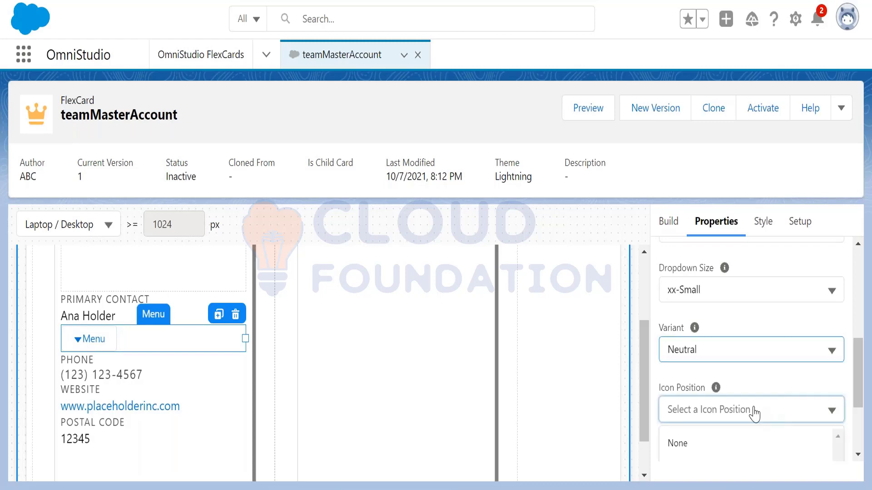
{"action": "scroll", "coordinate": [754, 413], "scroll_direction": "down", "scroll_amount": 3}
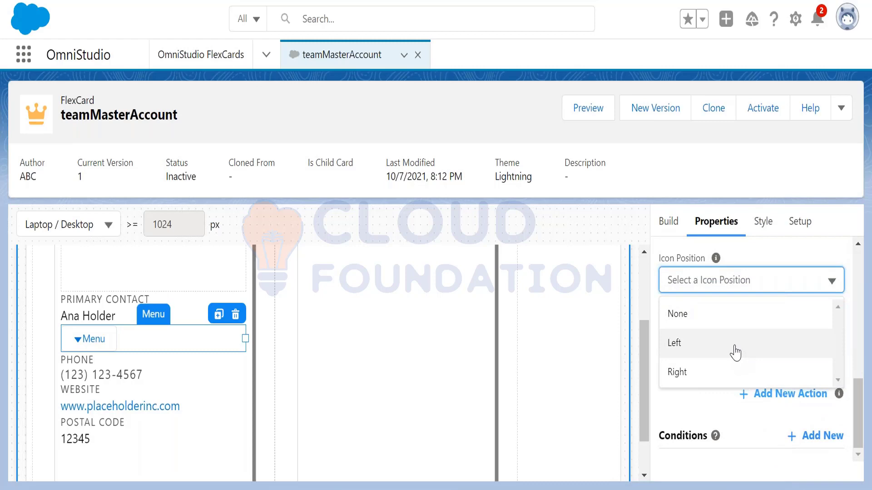
{"action": "left_click", "coordinate": [735, 352]}
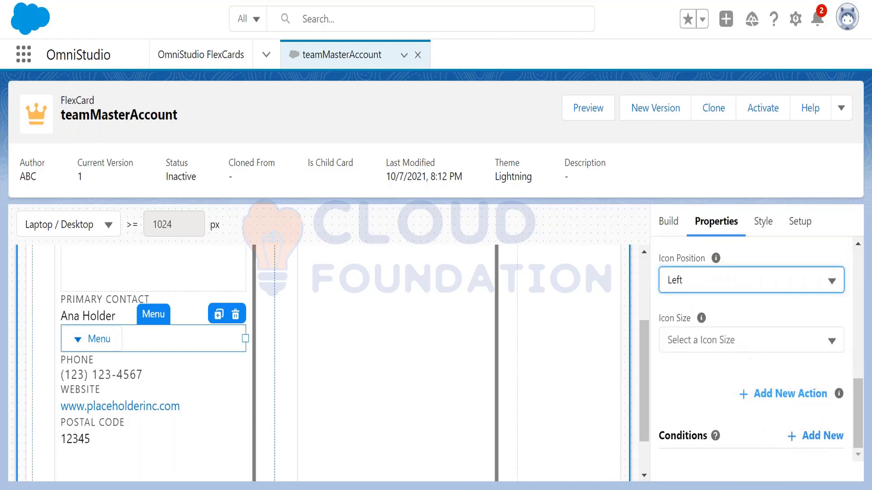
{"action": "left_click", "coordinate": [76, 341]}
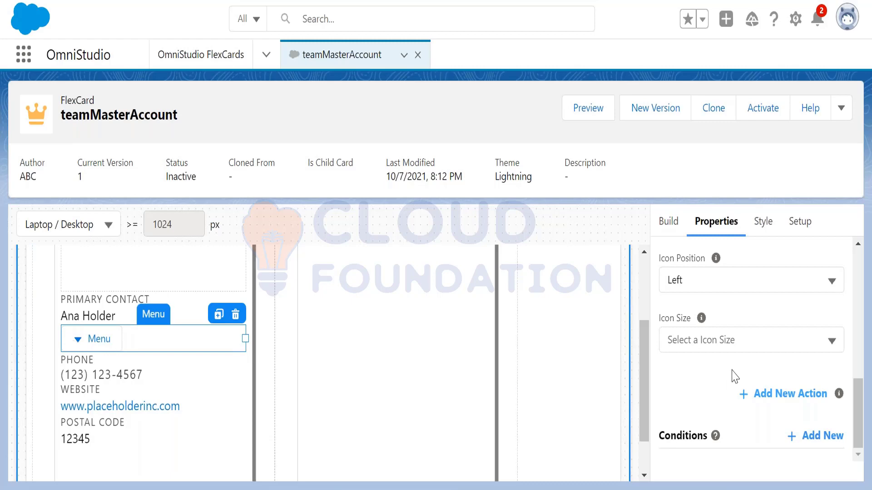
{"action": "left_click", "coordinate": [733, 341]}
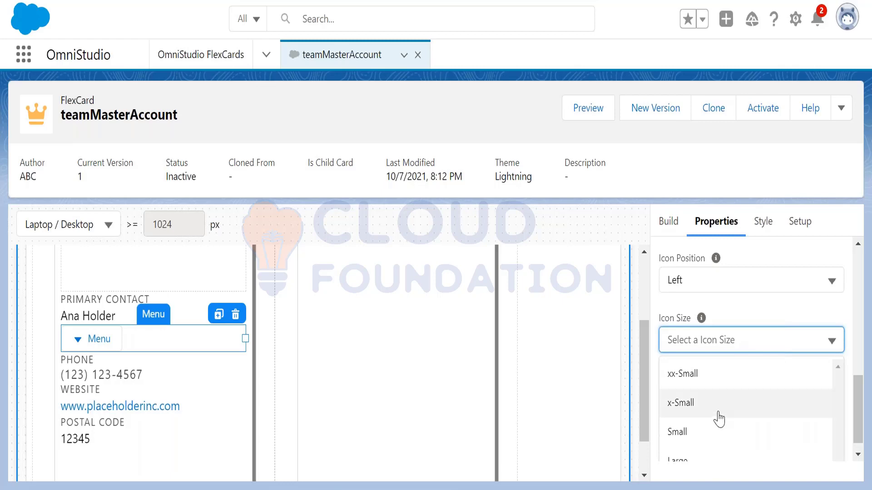
{"action": "left_click", "coordinate": [718, 429]}
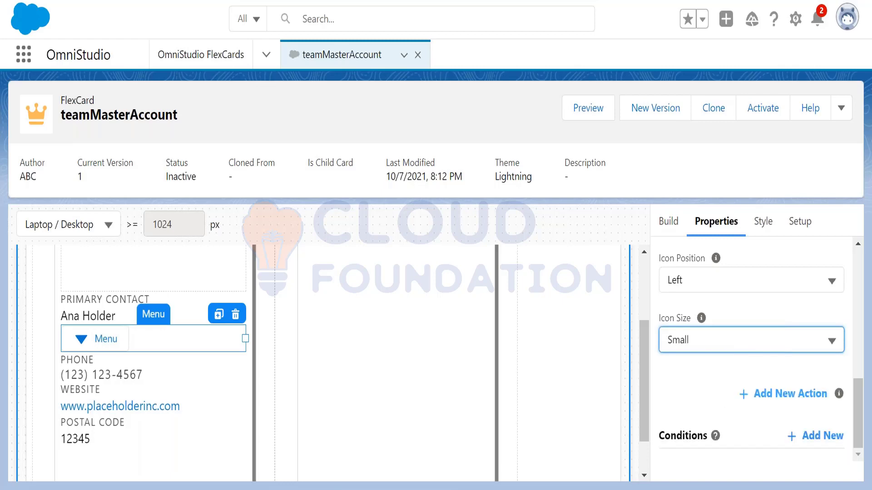
{"action": "left_click", "coordinate": [711, 344]}
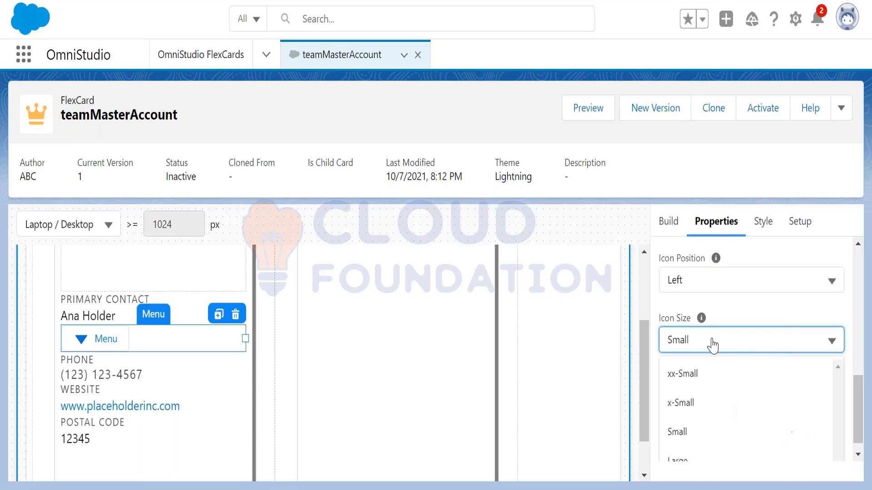
{"action": "left_click", "coordinate": [695, 435]}
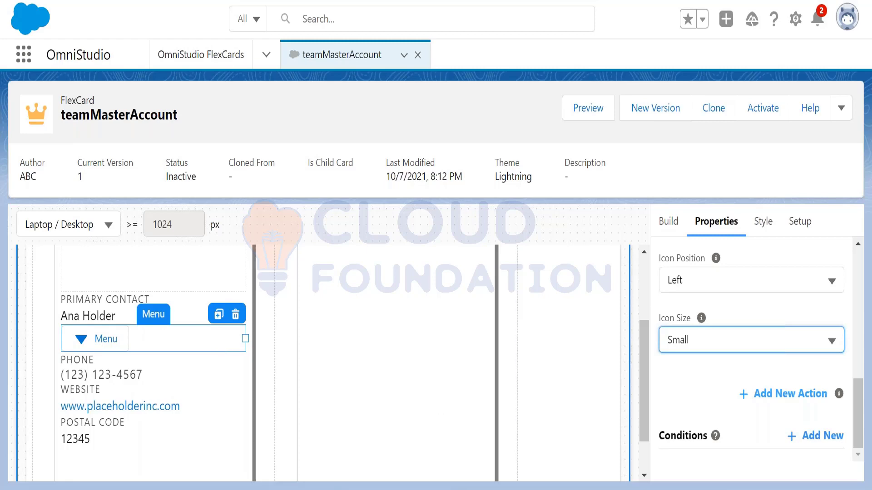
Review the Menu element's properties, try the Right icon position and switch it back to Left
{"action": "left_click_drag", "start_coordinate": [861, 414], "coordinate": [864, 289]}
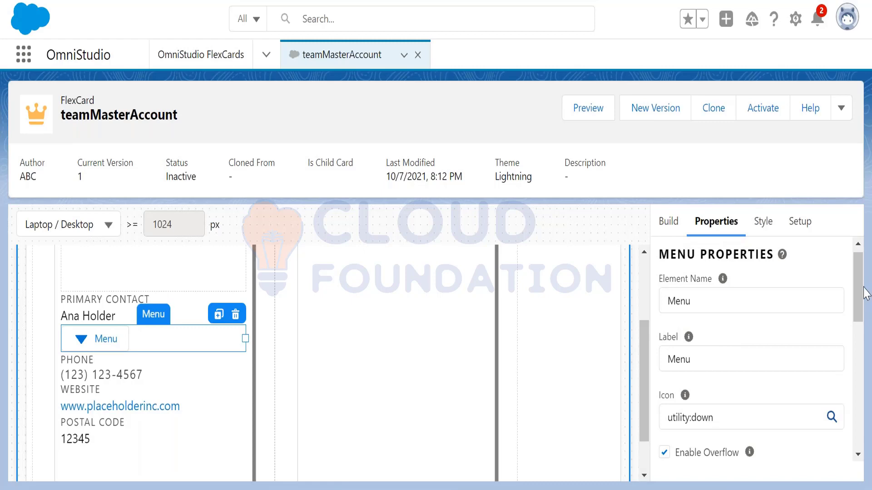
{"action": "left_click_drag", "start_coordinate": [862, 286], "coordinate": [857, 352]}
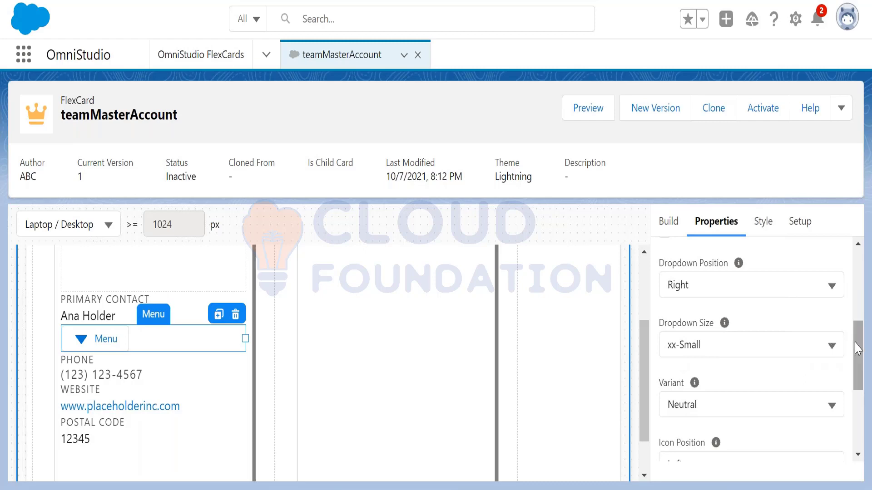
{"action": "left_click_drag", "start_coordinate": [860, 348], "coordinate": [861, 380]}
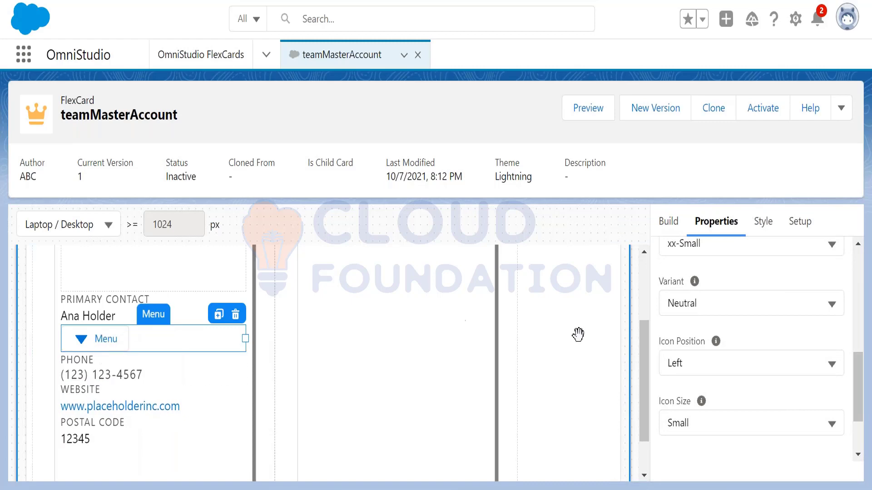
{"action": "left_click_drag", "start_coordinate": [859, 361], "coordinate": [858, 356]}
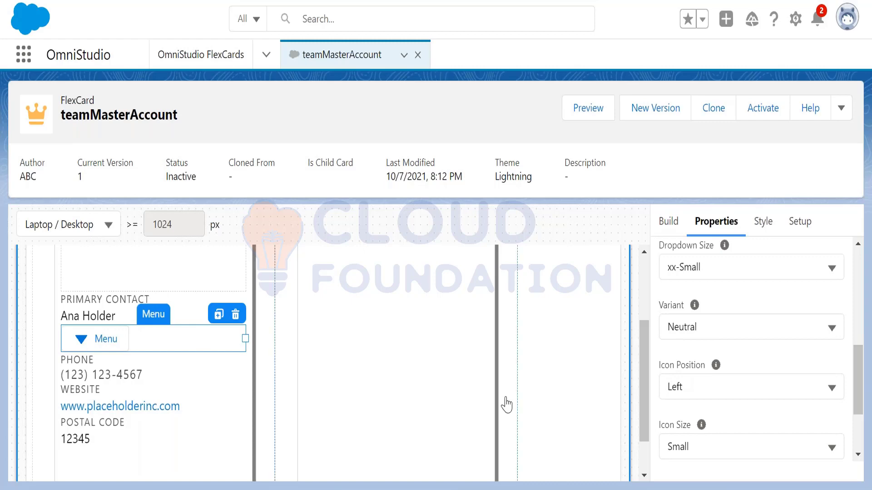
{"action": "left_click", "coordinate": [698, 394]}
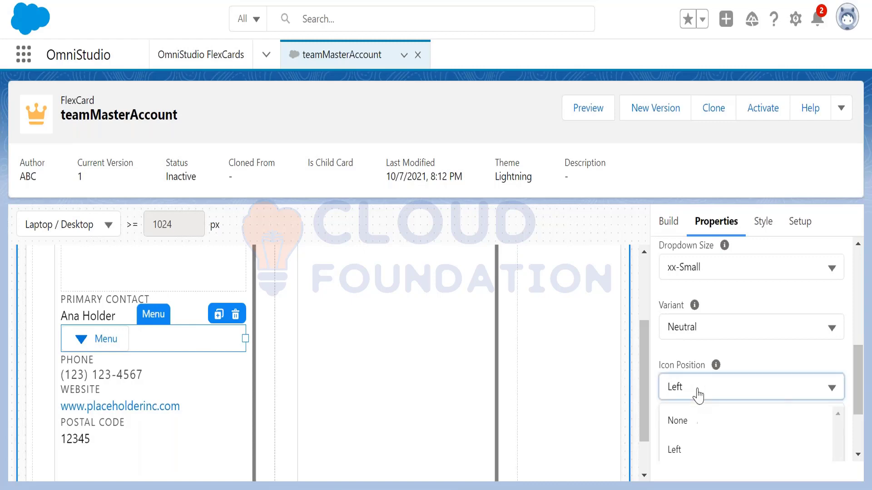
{"action": "scroll", "coordinate": [699, 467], "scroll_direction": "down", "scroll_amount": 1}
{"action": "left_click", "coordinate": [698, 454]}
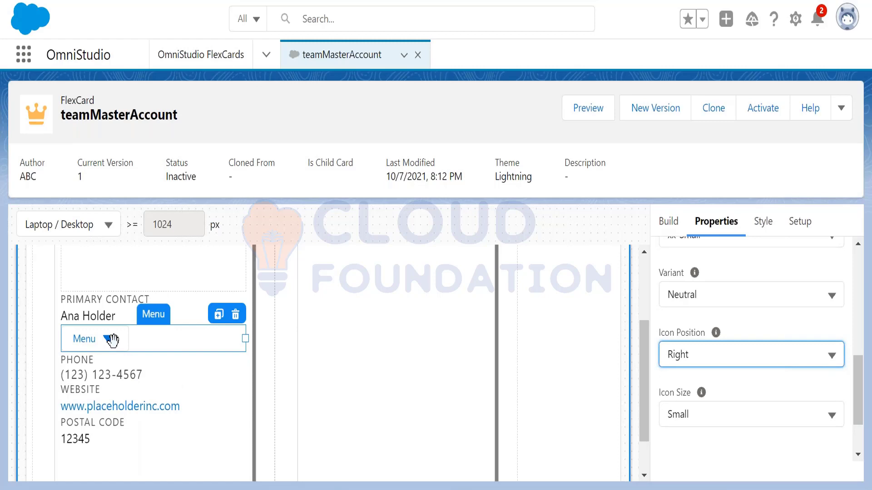
{"action": "left_click", "coordinate": [731, 356]}
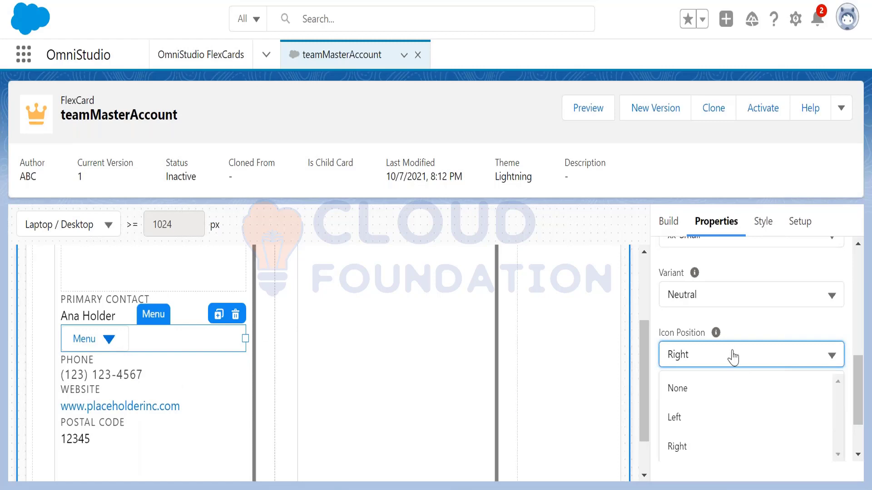
{"action": "left_click", "coordinate": [706, 419]}
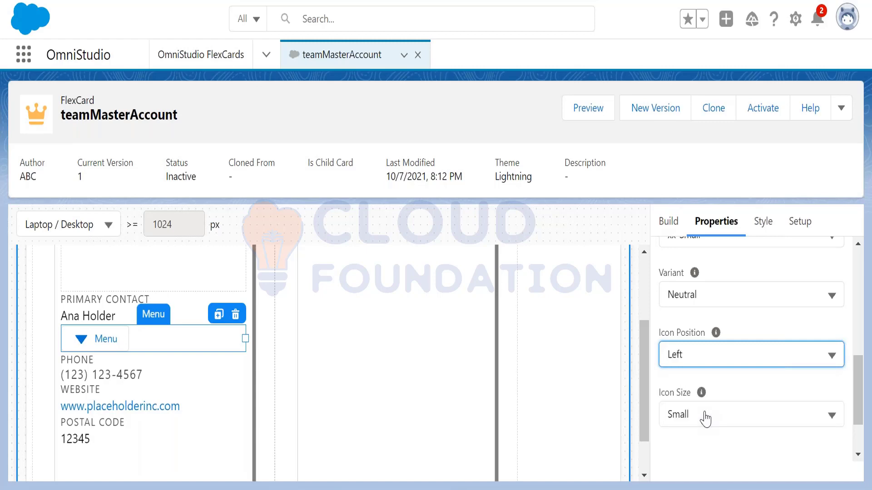
Try the xx-Small icon size on the Menu element and switch it back to Small
{"action": "left_click", "coordinate": [705, 419]}
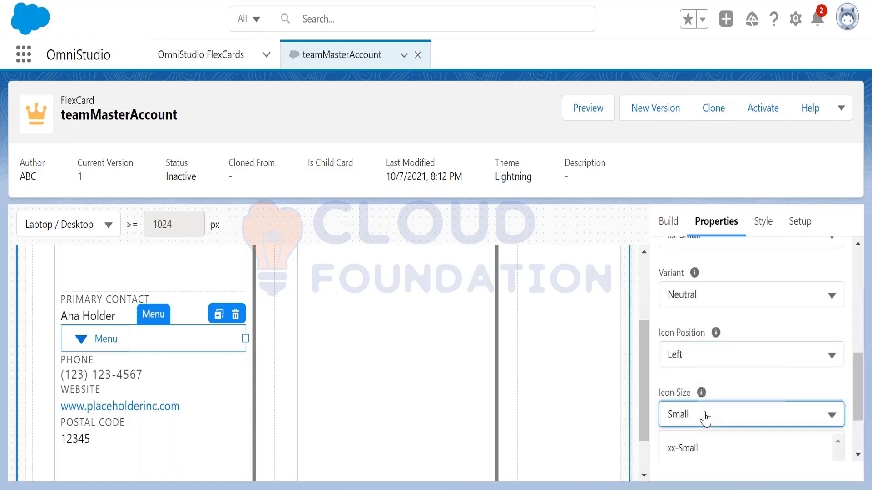
{"action": "left_click", "coordinate": [702, 448]}
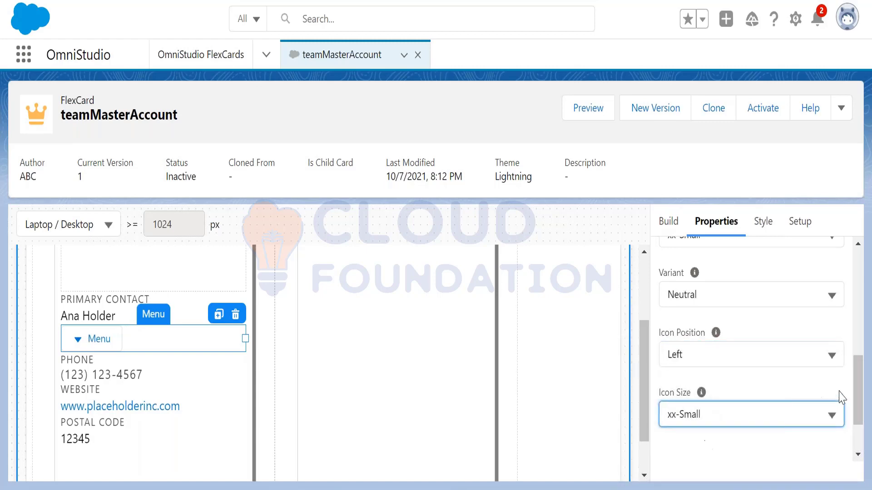
{"action": "scroll", "coordinate": [856, 386], "scroll_direction": "down", "scroll_amount": 2}
{"action": "left_click", "coordinate": [772, 349]}
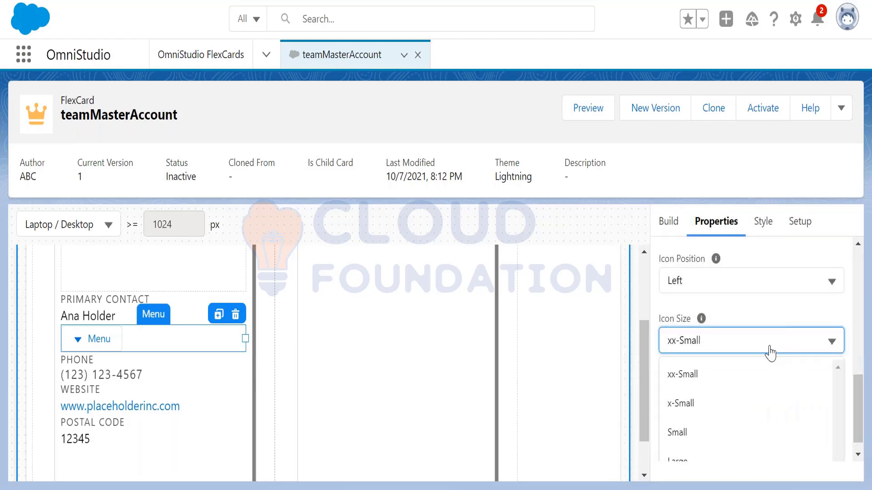
{"action": "left_click", "coordinate": [736, 435]}
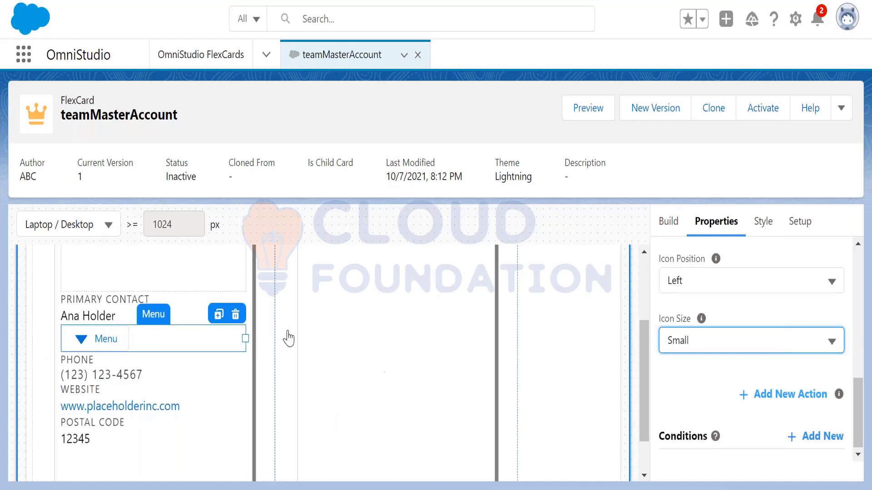
{"action": "left_click_drag", "start_coordinate": [856, 400], "coordinate": [856, 424]}
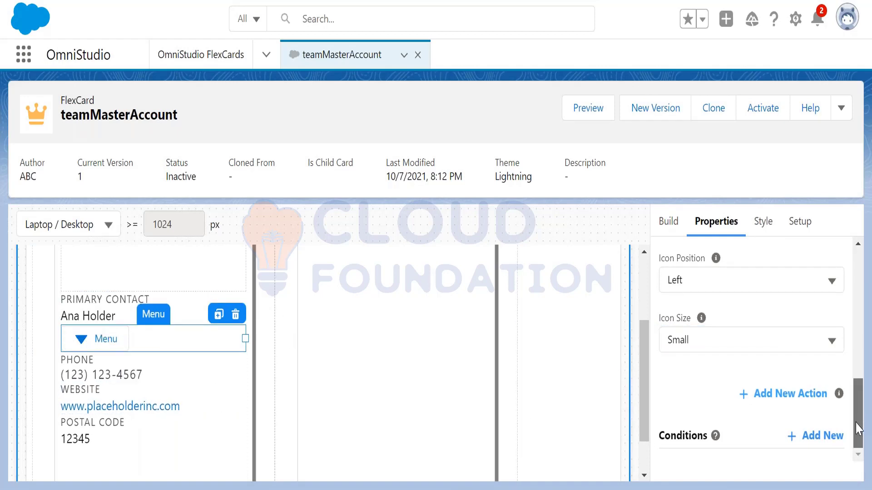
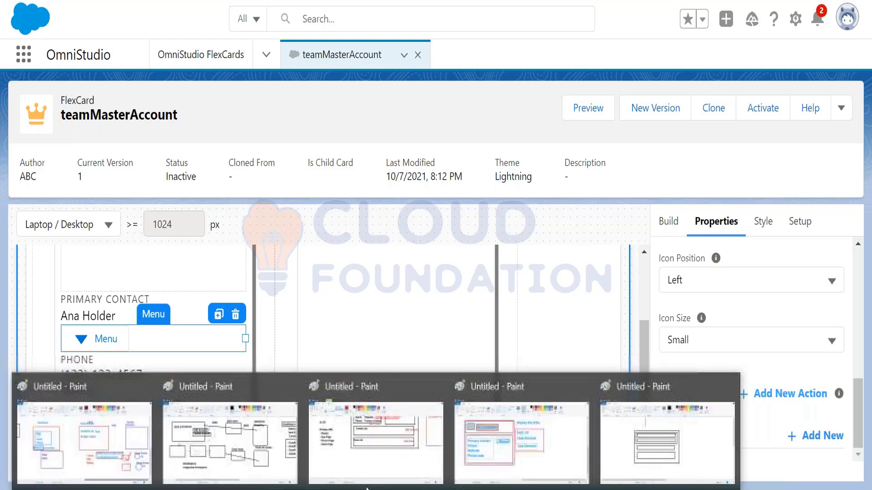
Switch to the Paint drawing with the nested rectangles and delete the whole rectangle sketch from the canvas
{"action": "left_click", "coordinate": [631, 428]}
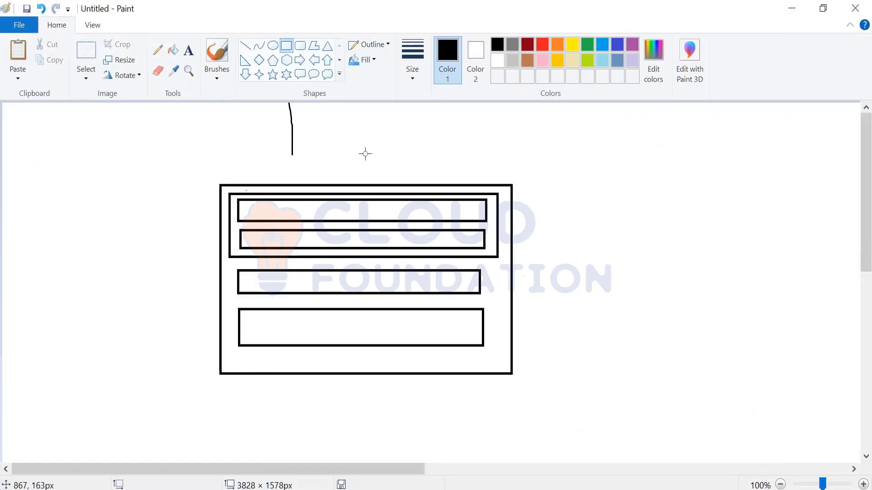
{"action": "left_click", "coordinate": [90, 64]}
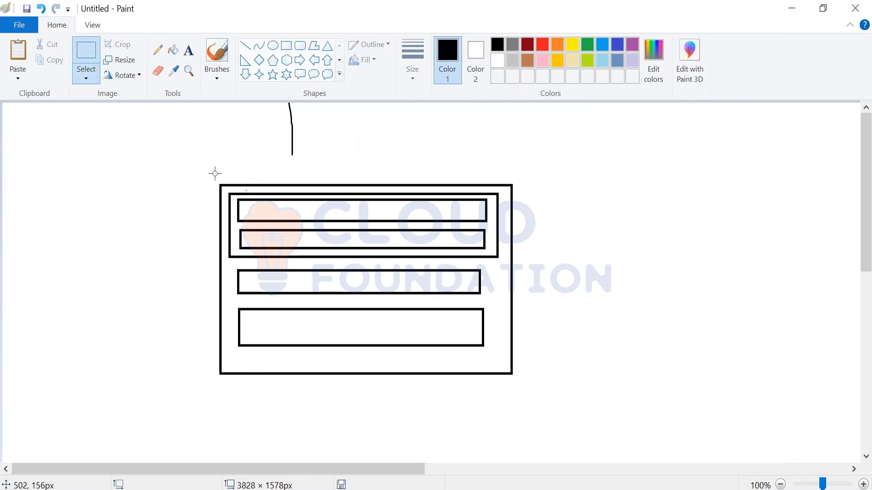
{"action": "left_click_drag", "start_coordinate": [190, 170], "coordinate": [594, 415]}
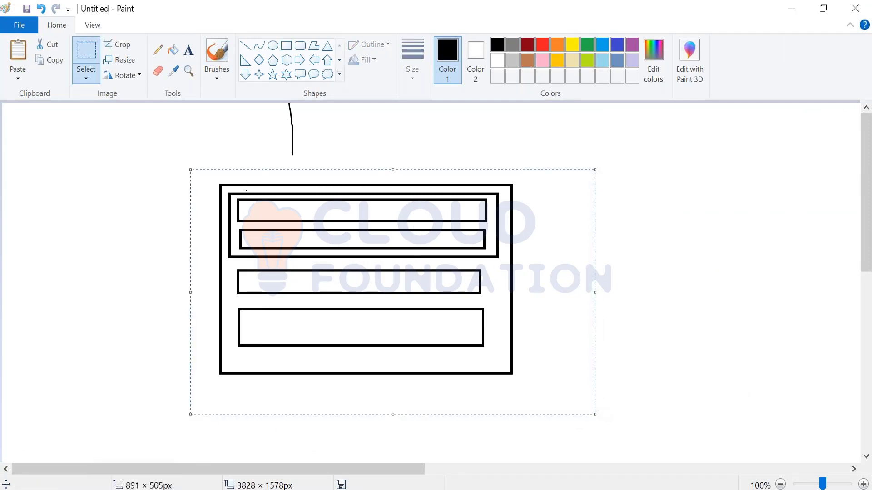
{"action": "key", "text": "Delete"}
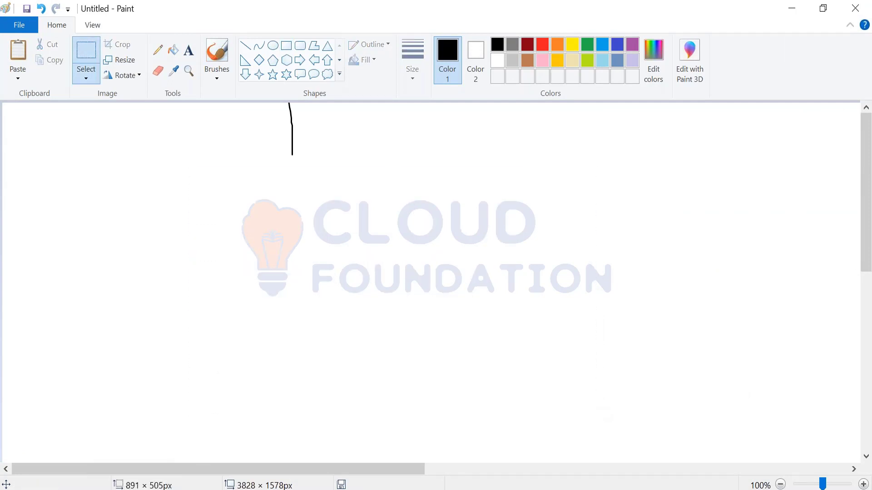
Place a text box about 258 × 133 px in the canvas's upper-left area and enter the heading "Actions:"
{"action": "left_click", "coordinate": [188, 50]}
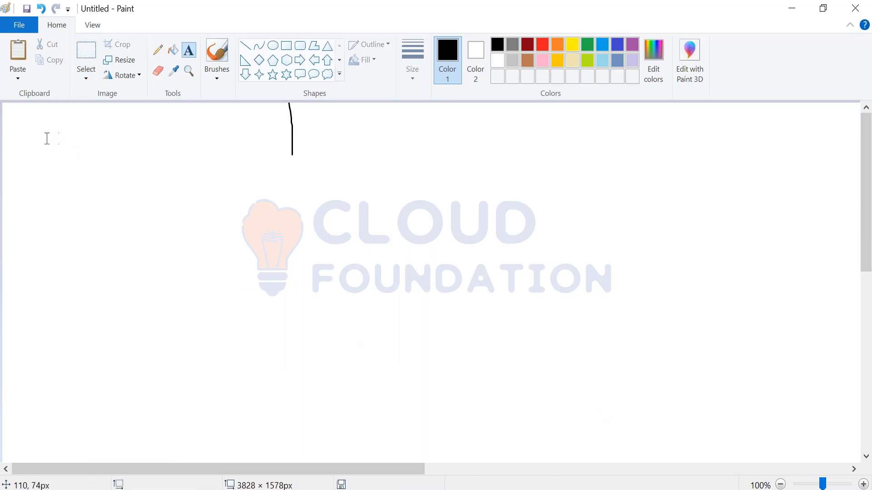
{"action": "left_click_drag", "start_coordinate": [35, 136], "coordinate": [151, 196]}
{"action": "type", "text": "Actins"}
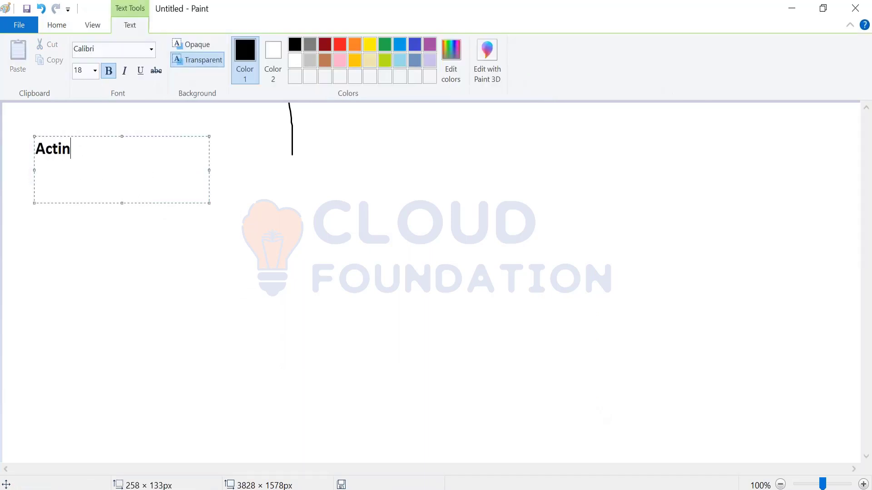
{"action": "key", "text": "BackSpace"}
{"action": "key", "text": "BackSpace"}
{"action": "type", "text": "ons:"}
{"action": "key", "text": "Return"}
Enter "OmniStudio Actions" as the first entry beneath the "Actions:" heading
{"action": "type", "text": "C"}
{"action": "key", "text": "BackSpace"}
{"action": "type", "text": "VI"}
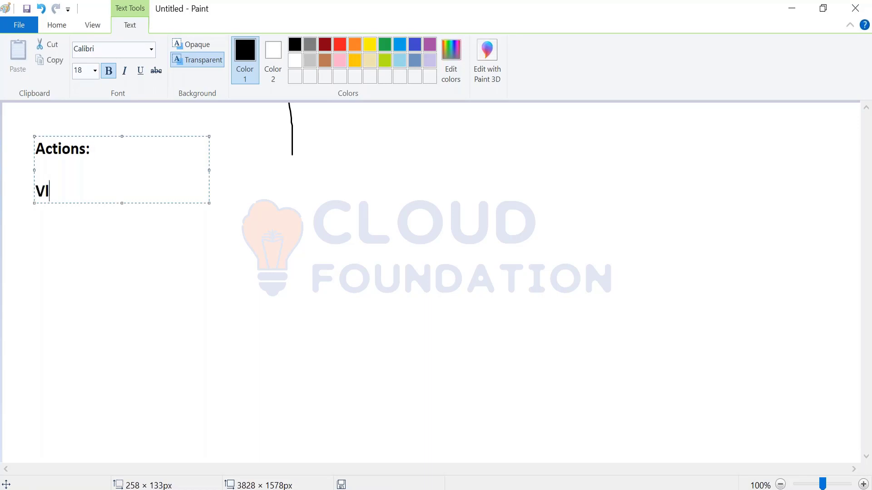
{"action": "type", "text": "ocity Act"}
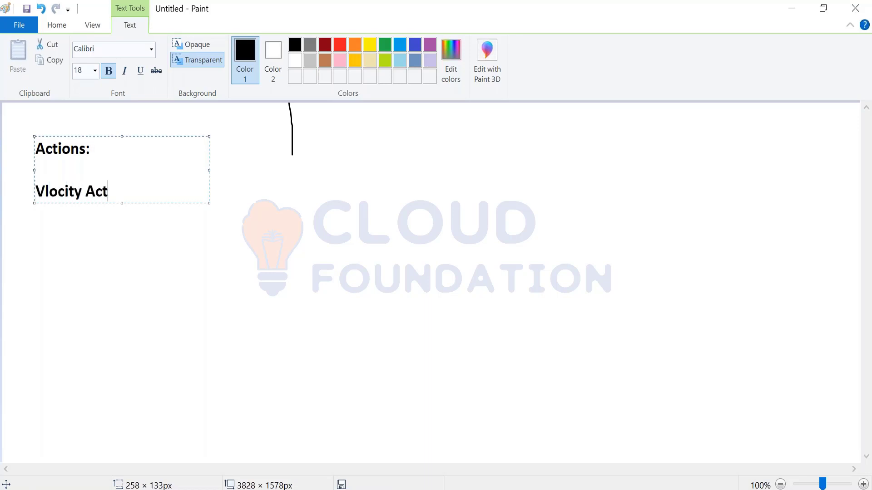
{"action": "type", "text": "ions"}
{"action": "left_click", "coordinate": [87, 199]}
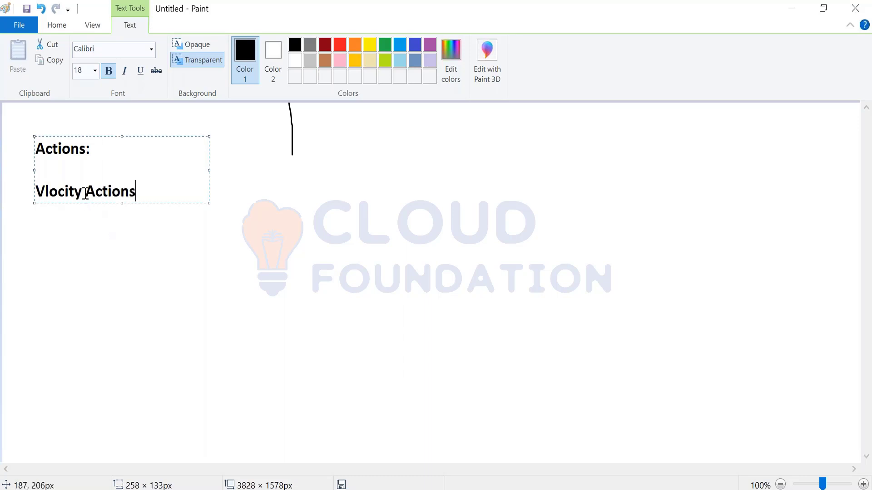
{"action": "left_click_drag", "start_coordinate": [87, 198], "coordinate": [33, 187]}
{"action": "type", "text": "OmniStud"}
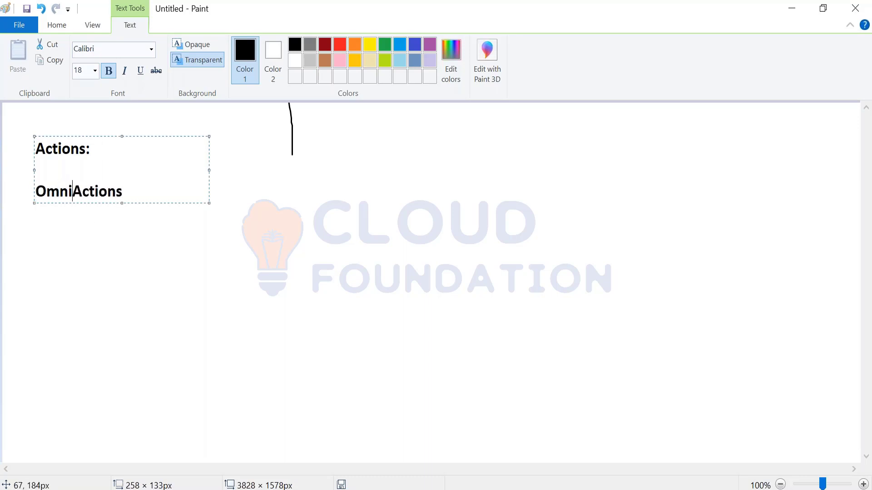
{"action": "type", "text": "io"}
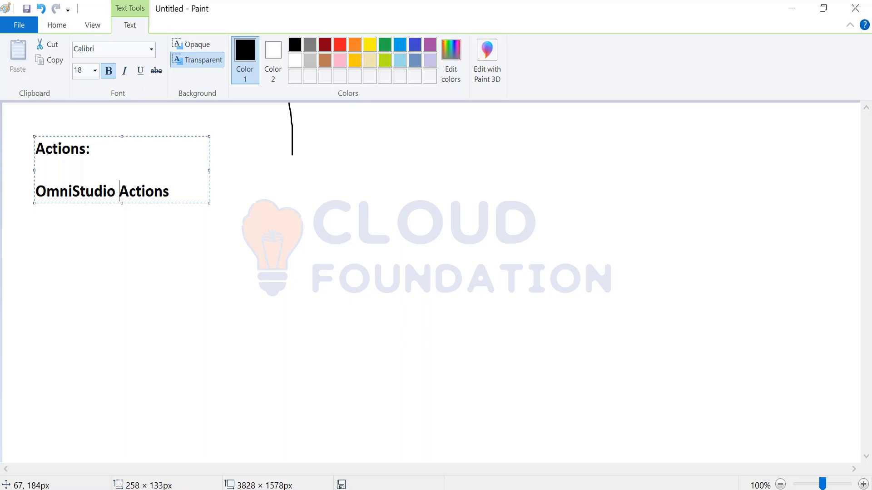
Add "OmniScript Actions" on the line below "OmniStudio Actions"
{"action": "left_click", "coordinate": [183, 194]}
{"action": "key", "text": "Return"}
{"action": "type", "text": "Omni"}
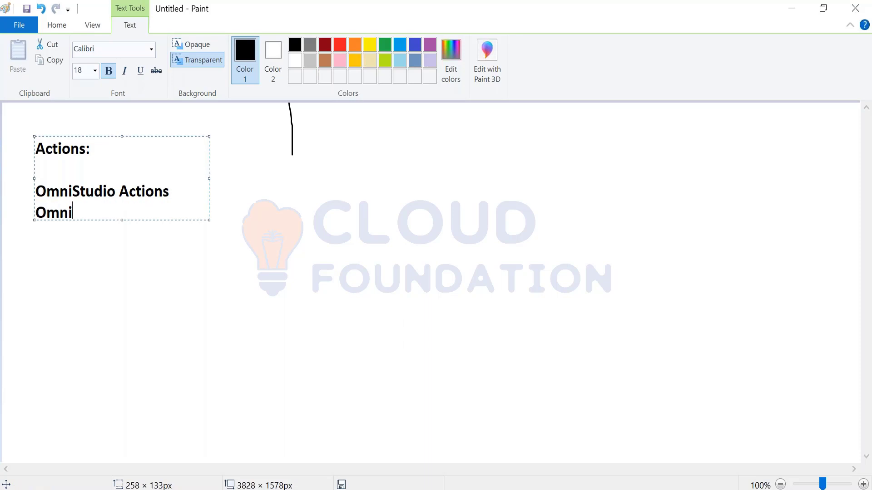
{"action": "type", "text": "Script Actions"}
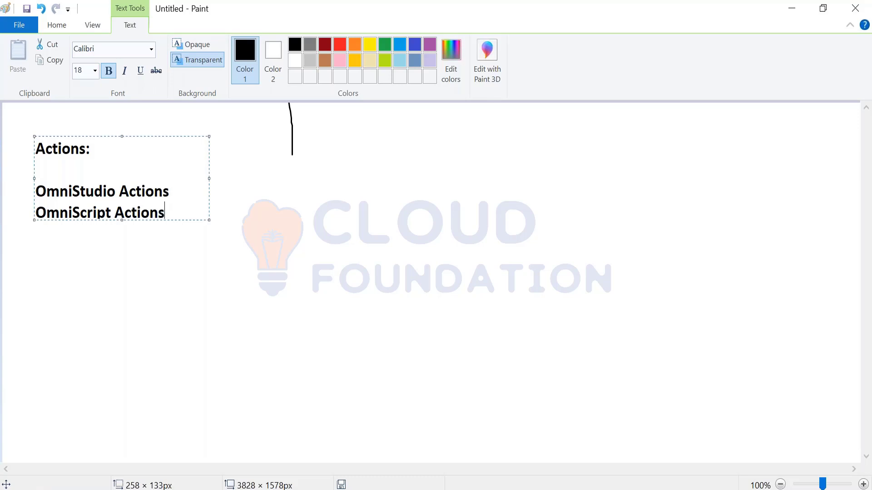
Add the entries "Navigation Actions" and "Flyout Actions" on separate lines at the end of the actions list
{"action": "key", "text": "Return"}
{"action": "type", "text": "Navia"}
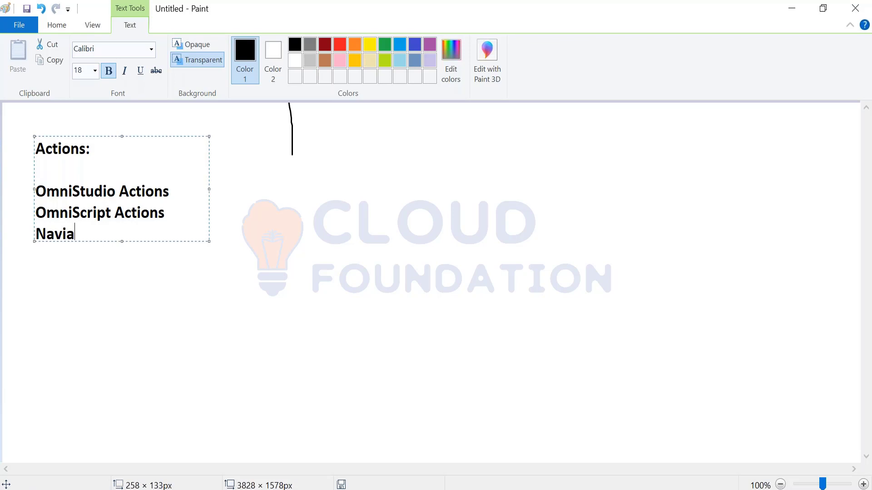
{"action": "key", "text": "BackSpace"}
{"action": "type", "text": "gaio"}
{"action": "key", "text": "BackSpace"}
{"action": "key", "text": "BackSpace"}
{"action": "type", "text": "tion Actions"}
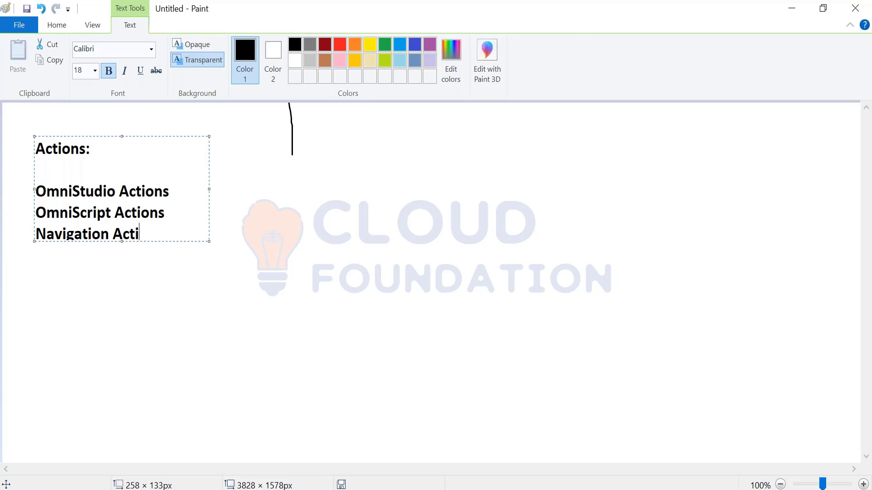
{"action": "key", "text": "Return"}
{"action": "type", "text": "Fl"}
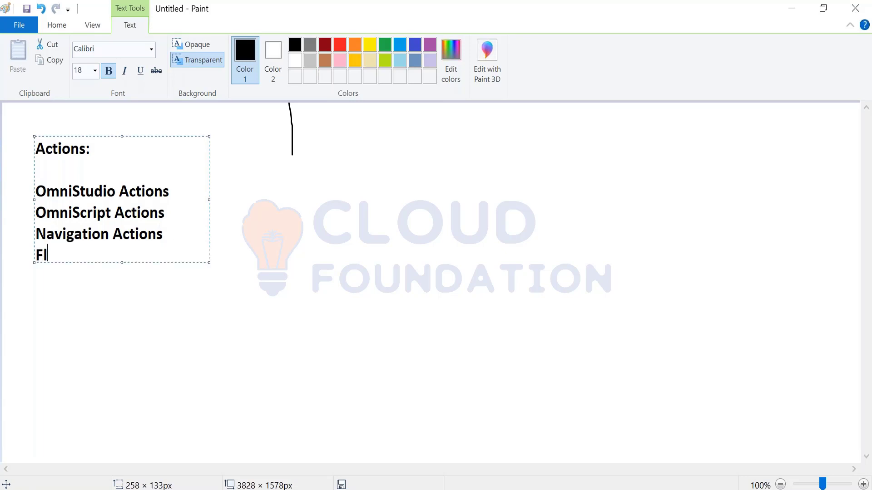
{"action": "type", "text": "yout Actions"}
{"action": "key", "text": "Return"}
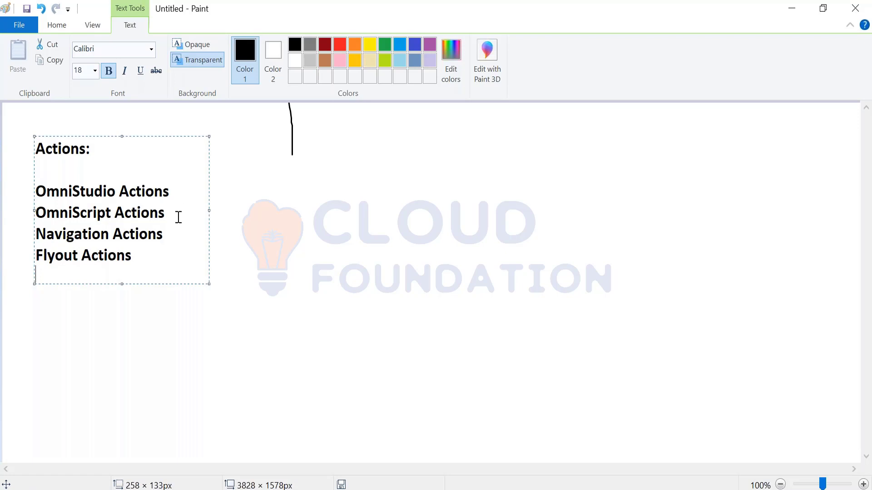
Color the "OmniStudio Actions" and "OmniScript Actions" lines red
{"action": "left_click_drag", "start_coordinate": [178, 217], "coordinate": [35, 189]}
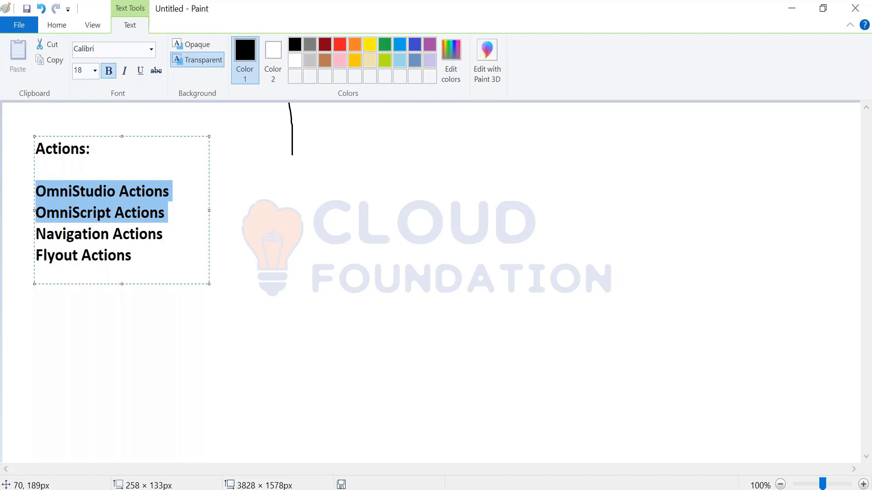
{"action": "left_click", "coordinate": [335, 46]}
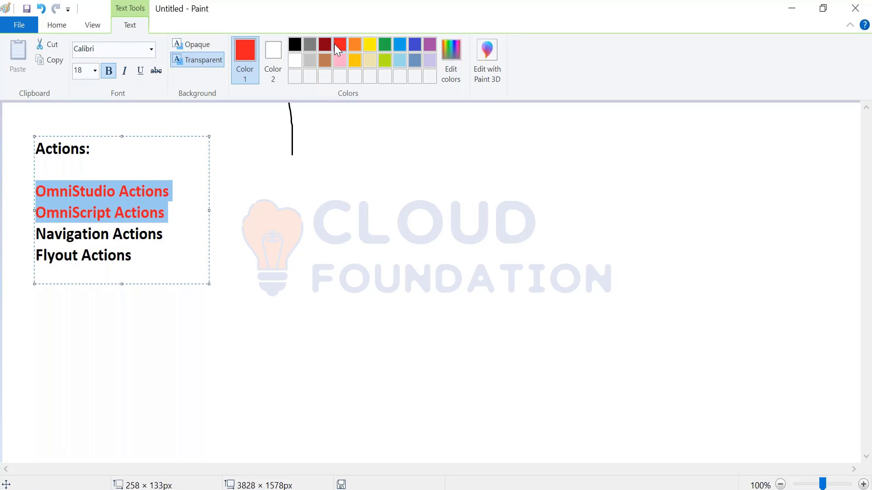
{"action": "left_click", "coordinate": [186, 189]}
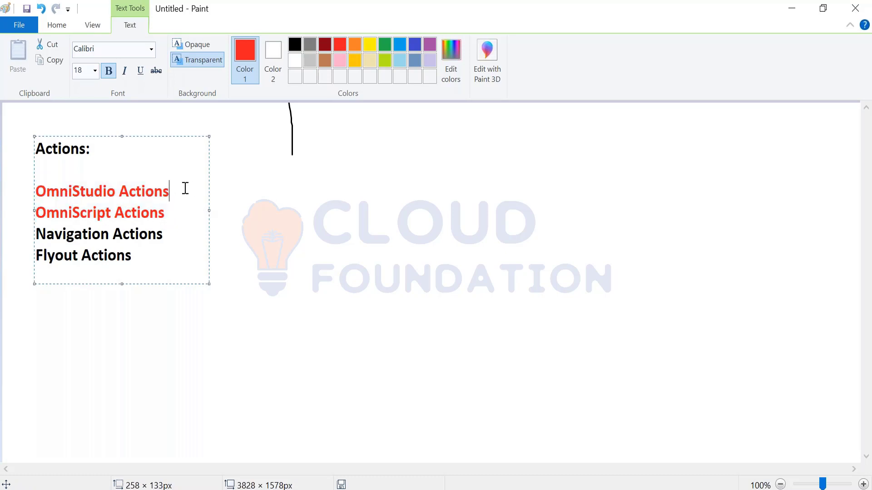
Widen the text box to about 1004 px, append ": Custom Anction and Predefined Actions." to the OmniStudio Actions line, and finish the text
{"action": "type", "text": ":"}
{"action": "left_click_drag", "start_coordinate": [208, 210], "coordinate": [487, 202]}
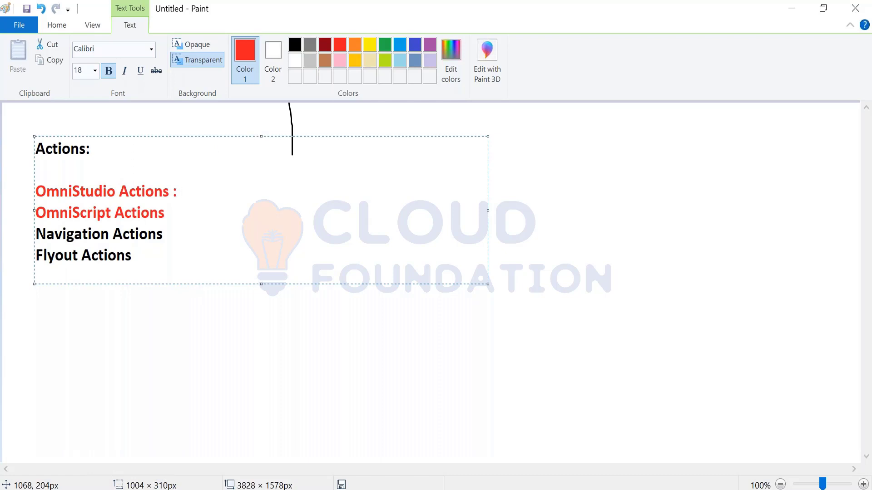
{"action": "type", "text": "Custom "}
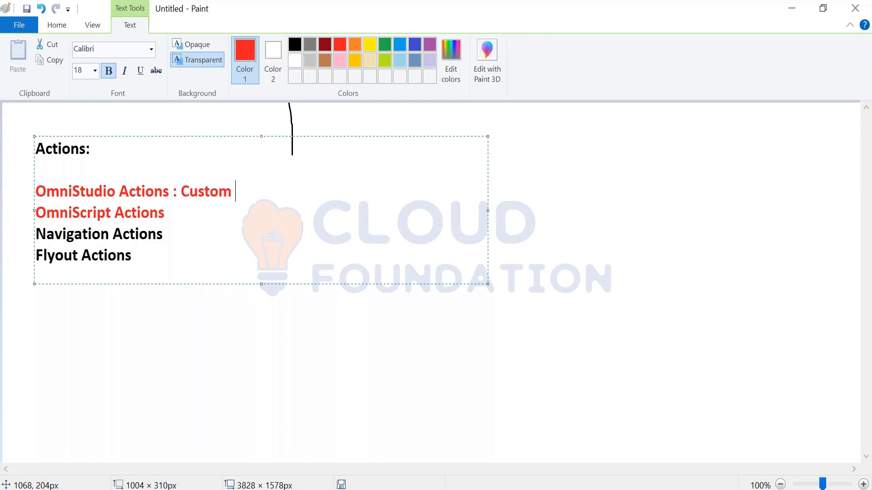
{"action": "type", "text": "Anctin"}
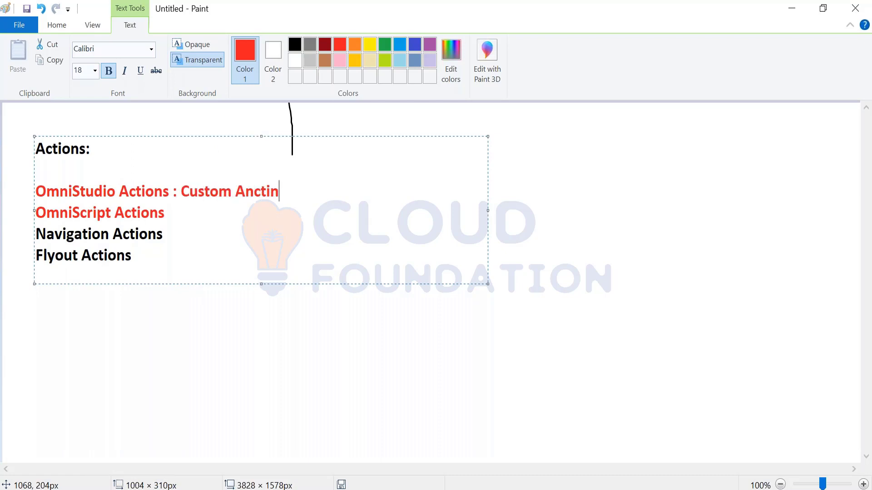
{"action": "key", "text": "BackSpace"}
{"action": "type", "text": "on and Pred"}
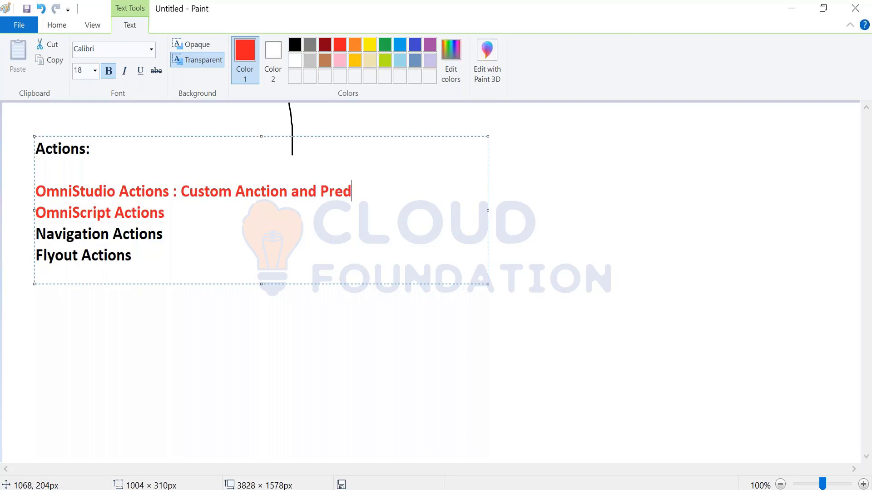
{"action": "type", "text": "efined A"}
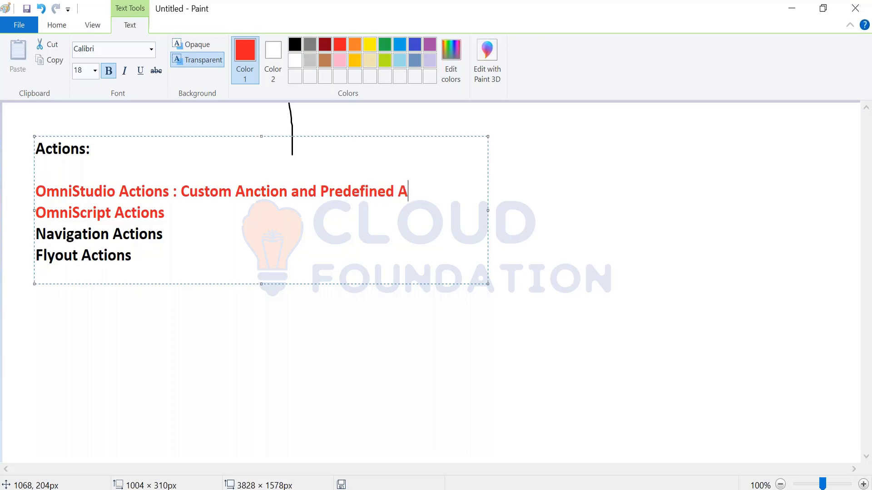
{"action": "type", "text": "ctions"}
{"action": "key", "text": "BackSpace"}
{"action": "type", "text": "ns."}
{"action": "left_click", "coordinate": [497, 325]}
Switch to OmniStudio in Salesforce, open the OmniStudio FlexCards list and start editing the app's navigation items
{"action": "key", "text": "alt+Tab"}
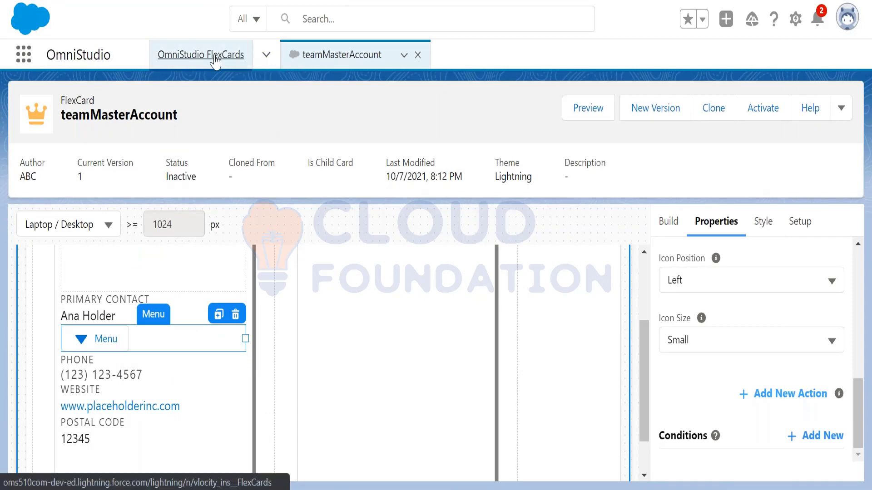
{"action": "left_click", "coordinate": [215, 61]}
{"action": "left_click", "coordinate": [267, 56]}
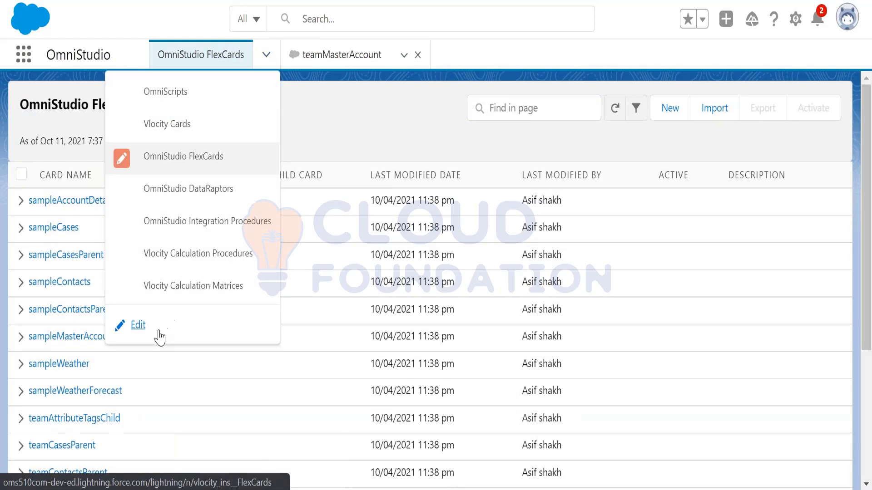
{"action": "left_click", "coordinate": [136, 330]}
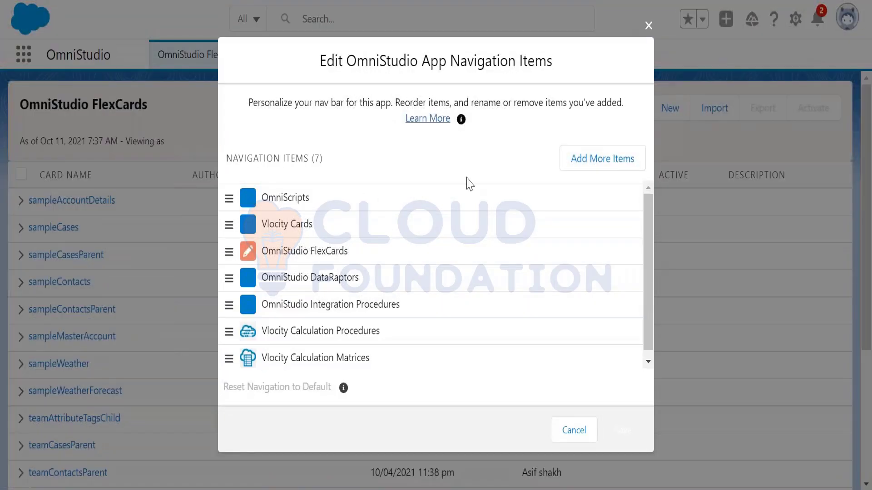
Search the available items for "Action", add Vlocity Actions to the navigation items and save the navigation bar
{"action": "left_click", "coordinate": [602, 159]}
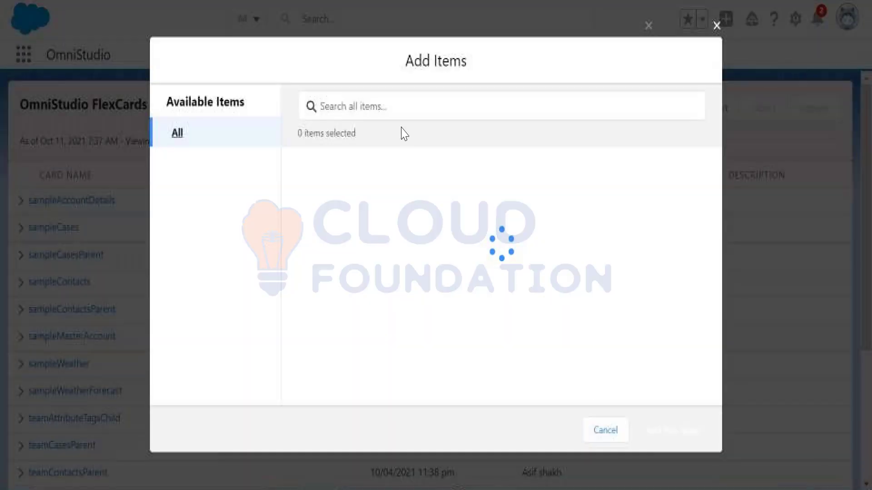
{"action": "type", "text": "A"}
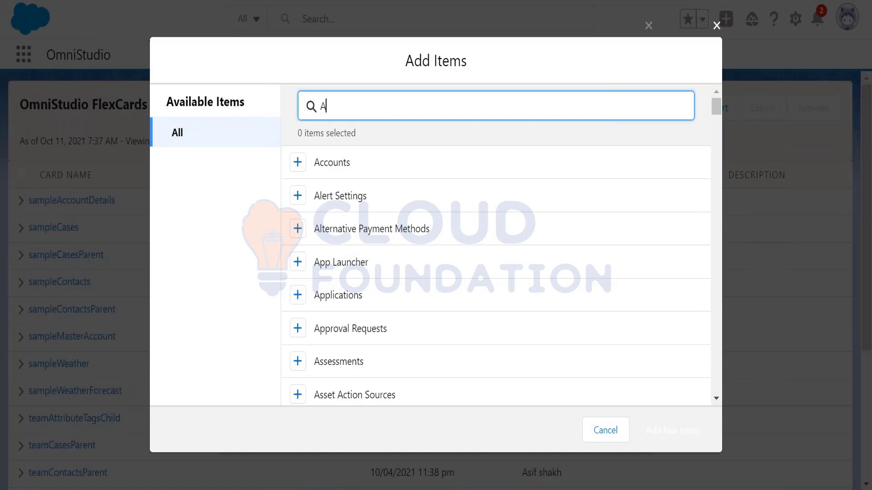
{"action": "type", "text": "ction"}
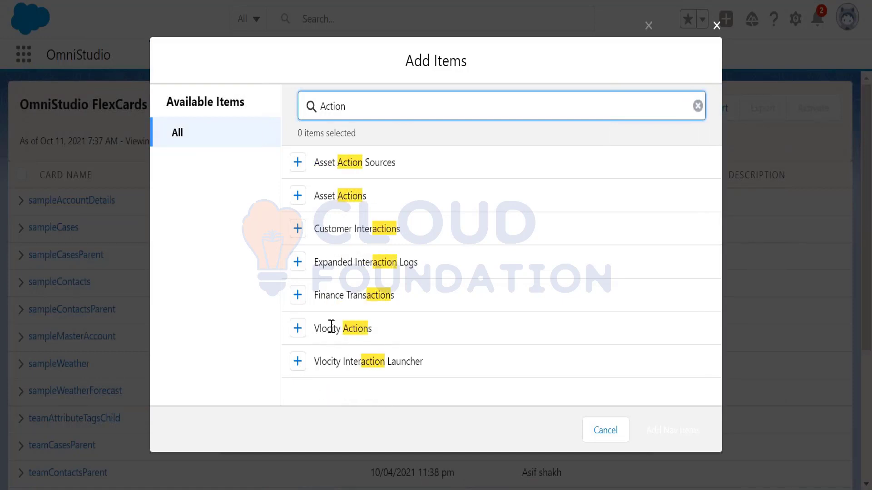
{"action": "left_click_drag", "start_coordinate": [314, 328], "coordinate": [384, 329]}
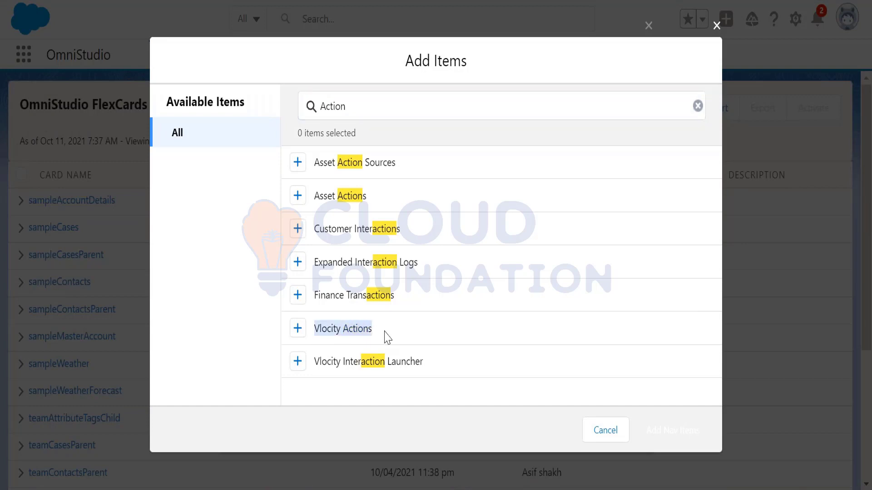
{"action": "left_click", "coordinate": [297, 334]}
{"action": "left_click", "coordinate": [663, 436]}
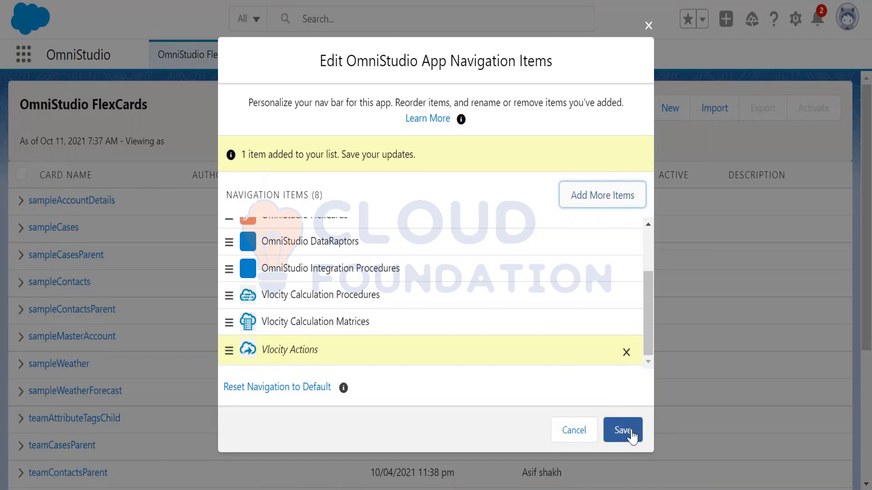
{"action": "left_click", "coordinate": [630, 434]}
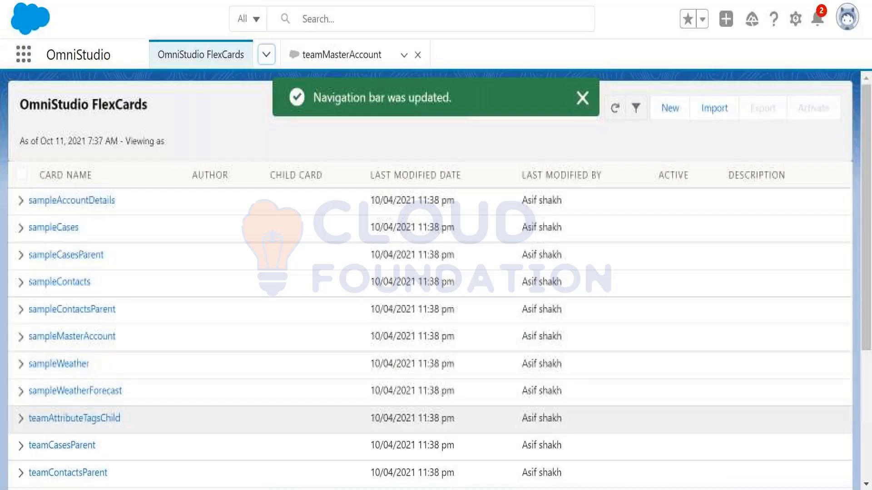
Open Vlocity Actions from the app navigation and display the All list view
{"action": "left_click", "coordinate": [267, 54]}
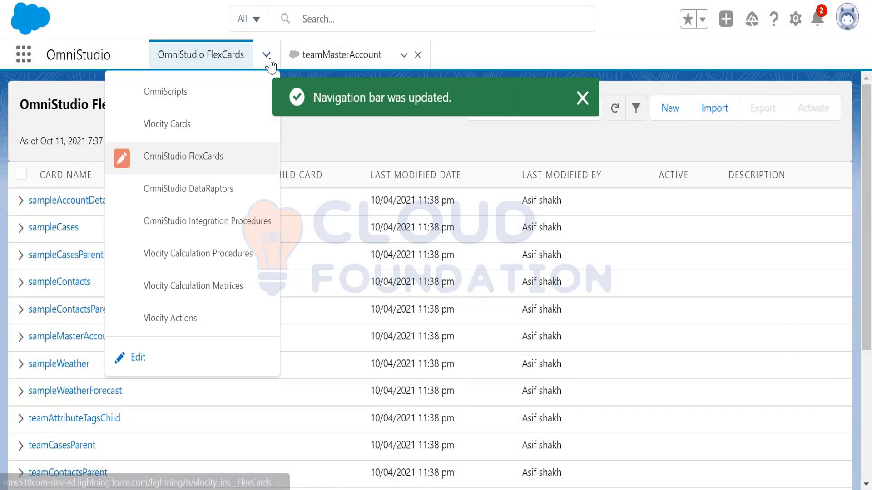
{"action": "left_click", "coordinate": [183, 319]}
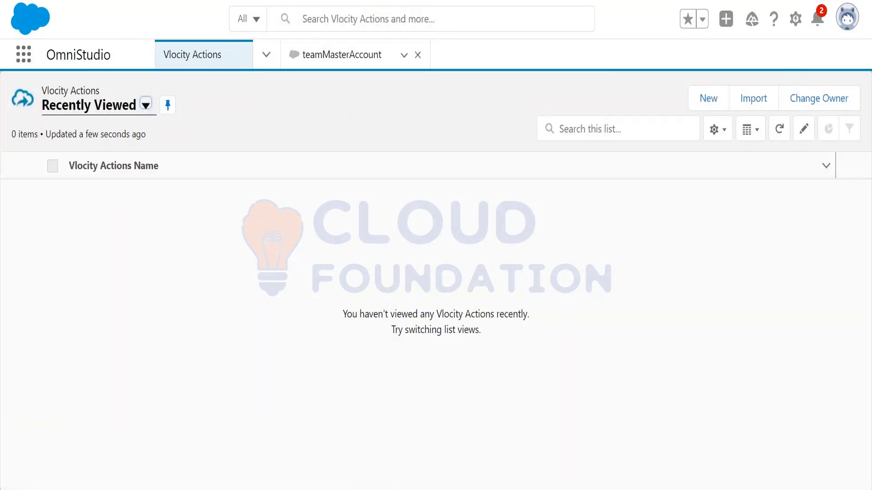
{"action": "left_click", "coordinate": [146, 108]}
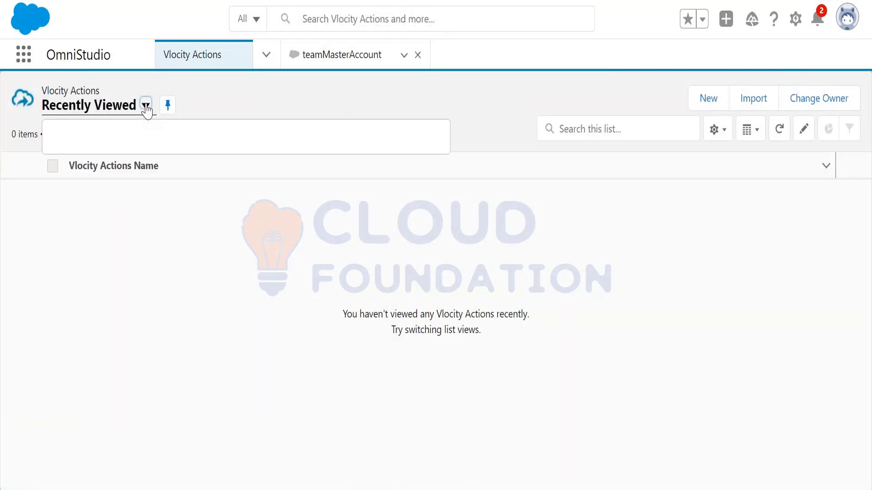
{"action": "left_click", "coordinate": [123, 169]}
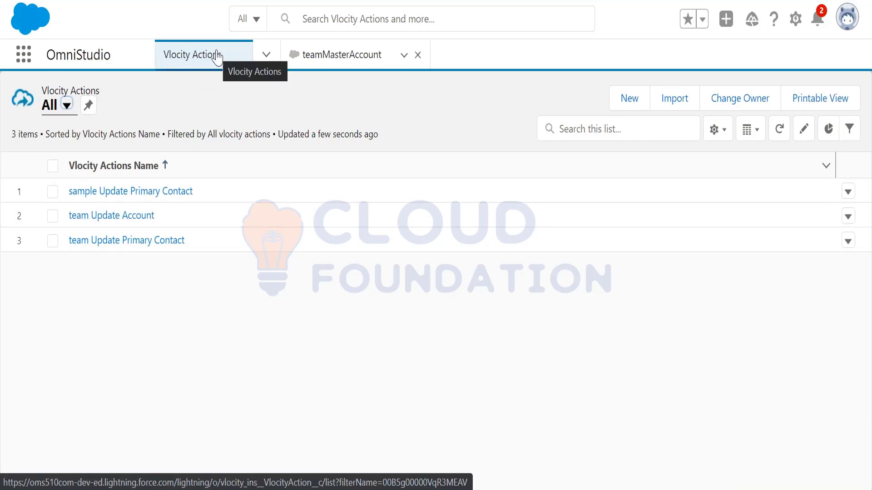
Start a new Vlocity Action and examine its Vlocity Actions Name, Target URL and URL Parameter fields
{"action": "left_click", "coordinate": [625, 97]}
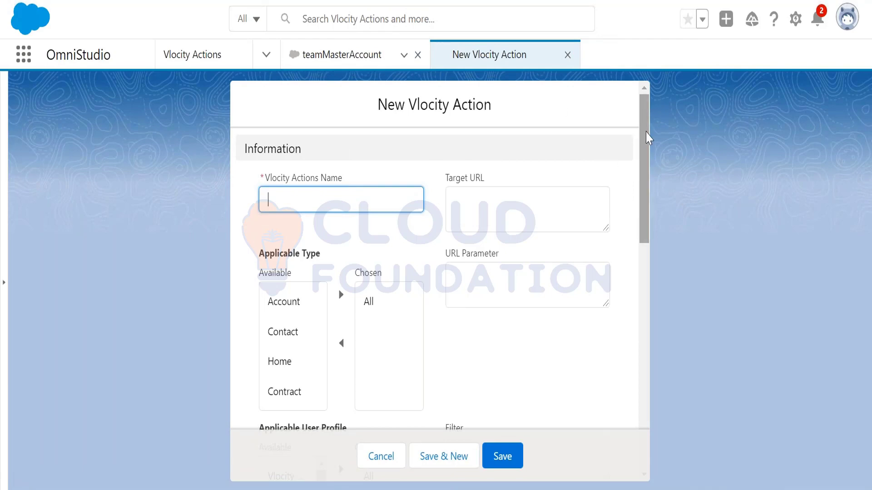
{"action": "left_click_drag", "start_coordinate": [648, 137], "coordinate": [646, 148]}
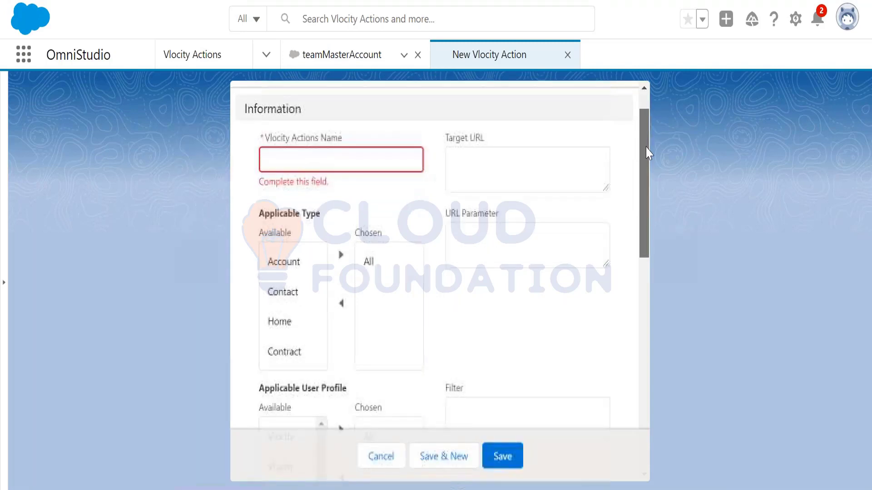
{"action": "left_click", "coordinate": [370, 167]}
{"action": "left_click", "coordinate": [375, 121]}
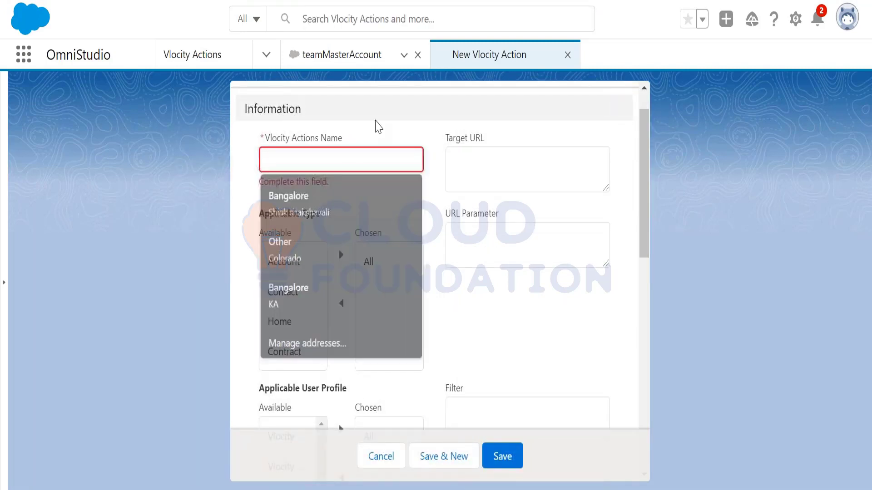
{"action": "left_click", "coordinate": [480, 162]}
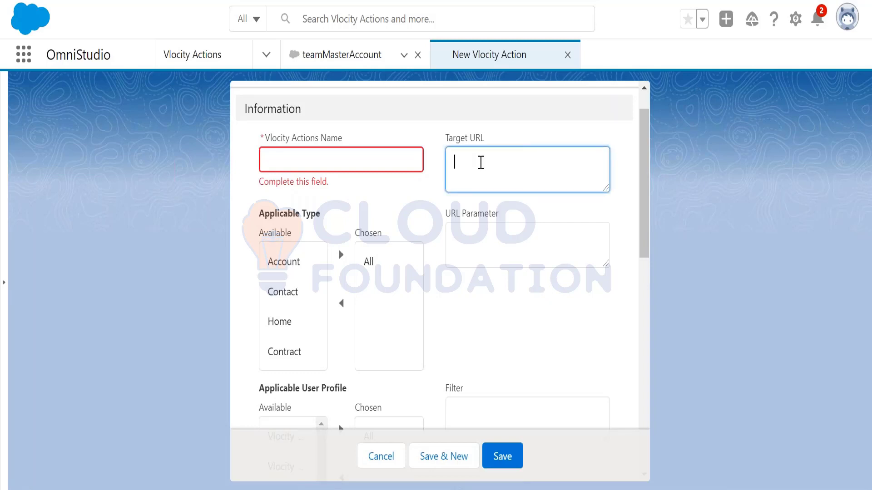
{"action": "left_click", "coordinate": [472, 238]}
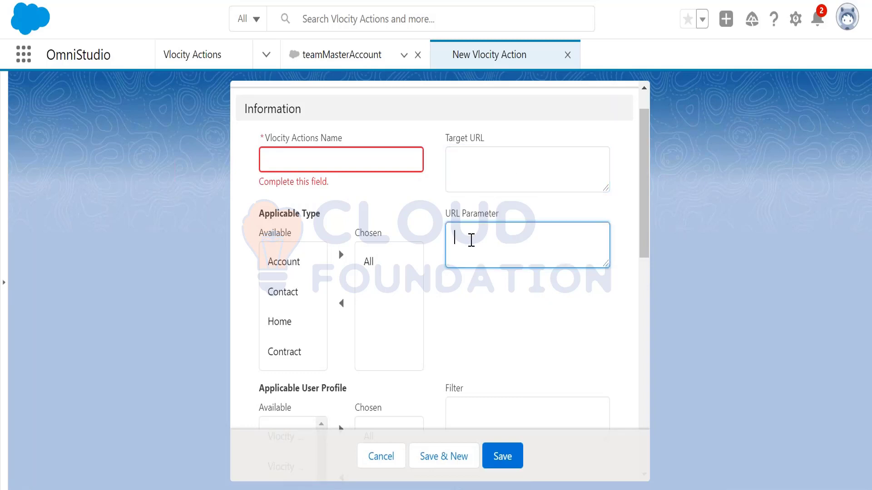
{"action": "left_click", "coordinate": [468, 174]}
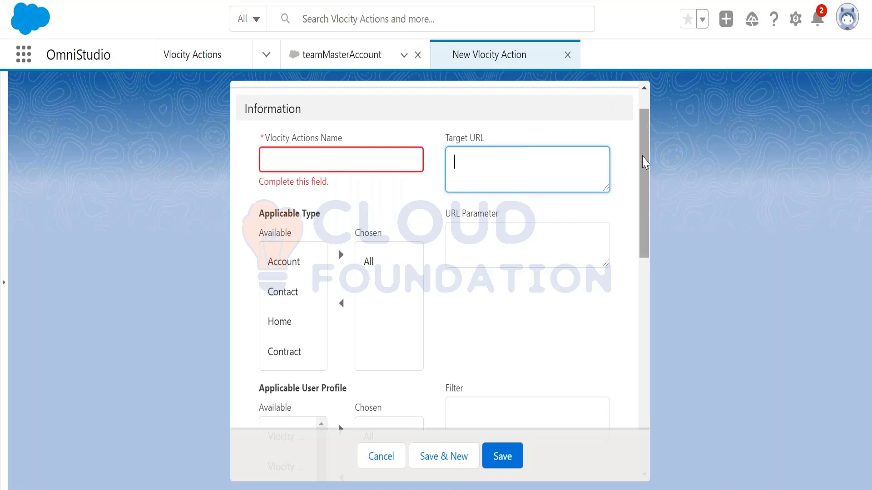
Review the new action's Applicable Type, Applicable User Profile and Display Label fields, the Display On options and the Vlocity Icon field
{"action": "left_click_drag", "start_coordinate": [646, 162], "coordinate": [645, 178]}
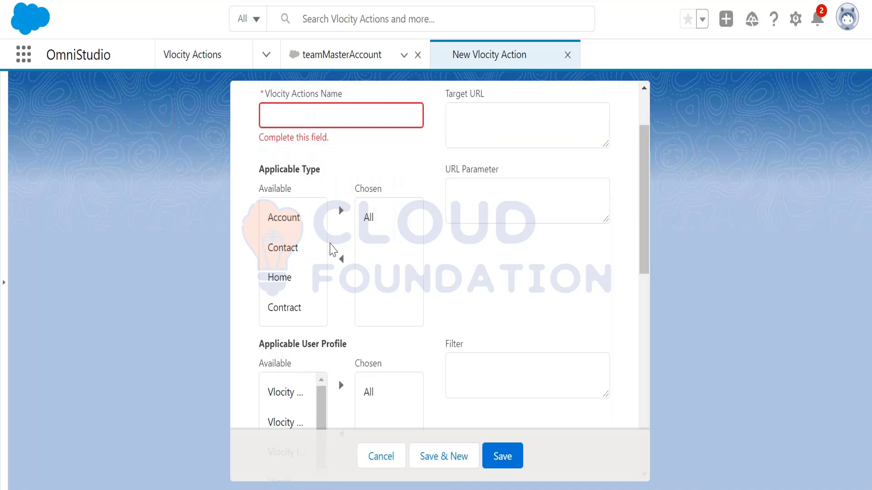
{"action": "left_click_drag", "start_coordinate": [642, 175], "coordinate": [640, 242]}
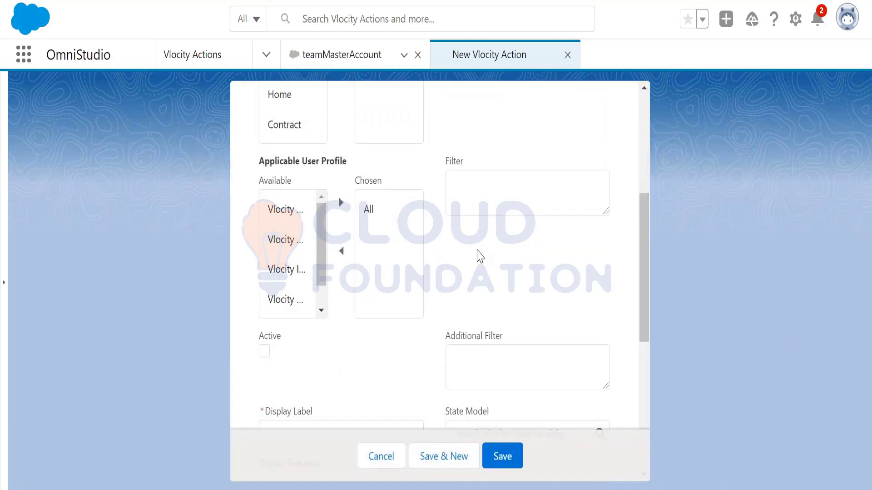
{"action": "left_click_drag", "start_coordinate": [647, 258], "coordinate": [647, 288]}
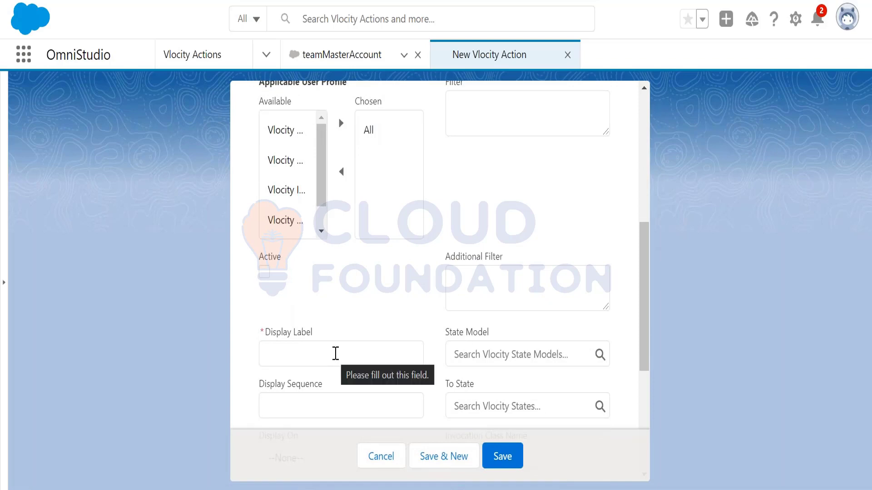
{"action": "left_click_drag", "start_coordinate": [645, 260], "coordinate": [643, 330]}
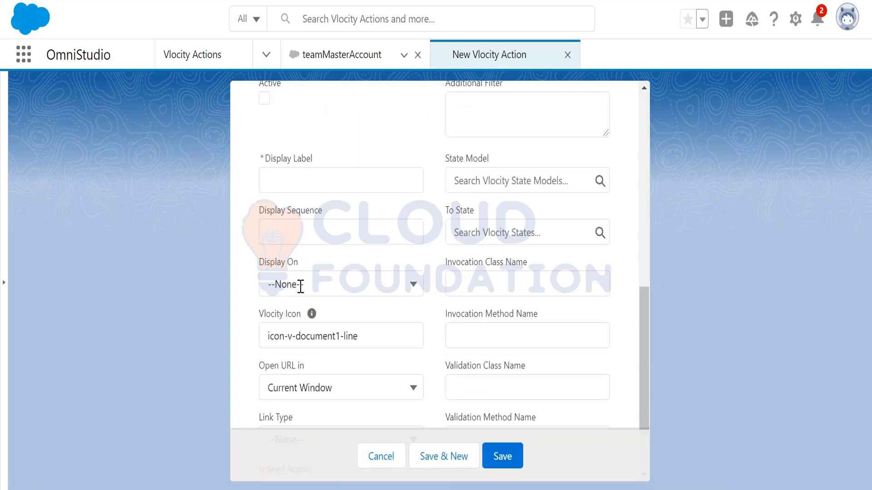
{"action": "left_click", "coordinate": [331, 286]}
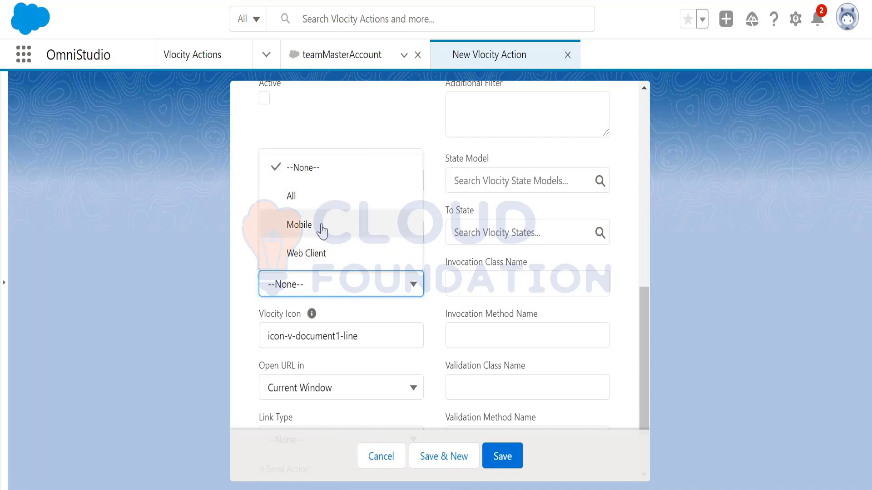
{"action": "left_click", "coordinate": [407, 337]}
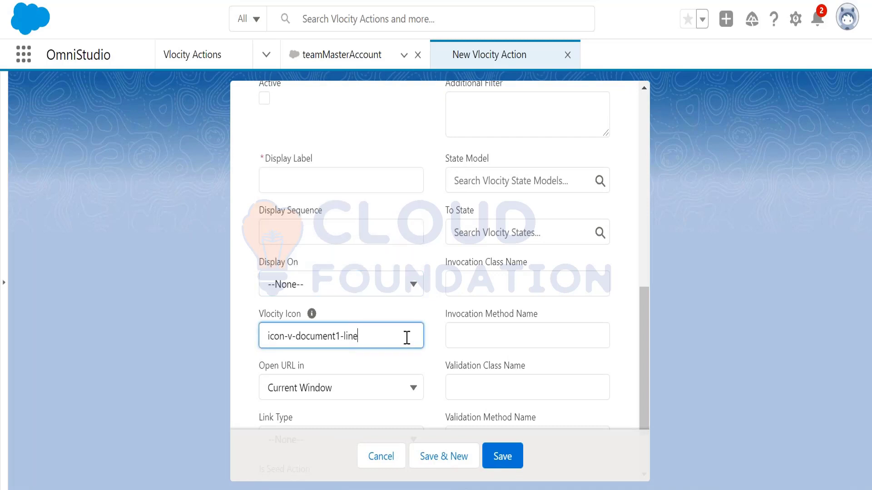
Review the Open URL in options and set the new action's Link Type to OmniScript
{"action": "left_click_drag", "start_coordinate": [643, 322], "coordinate": [639, 398]}
{"action": "left_click_drag", "start_coordinate": [253, 281], "coordinate": [313, 284]}
{"action": "left_click", "coordinate": [321, 299]}
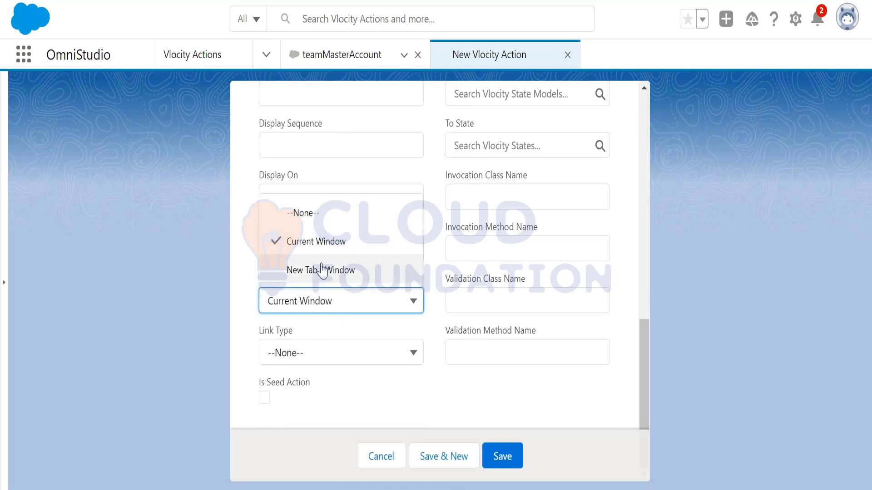
{"action": "left_click", "coordinate": [466, 393]}
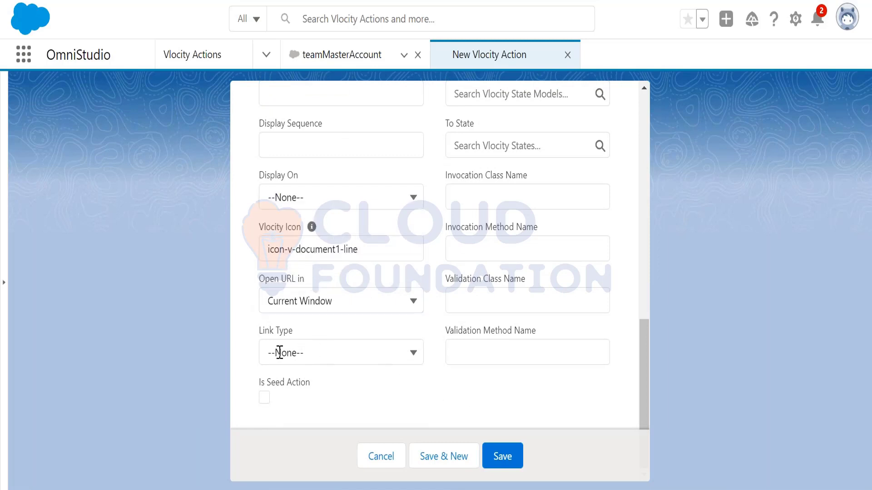
{"action": "left_click", "coordinate": [326, 354]}
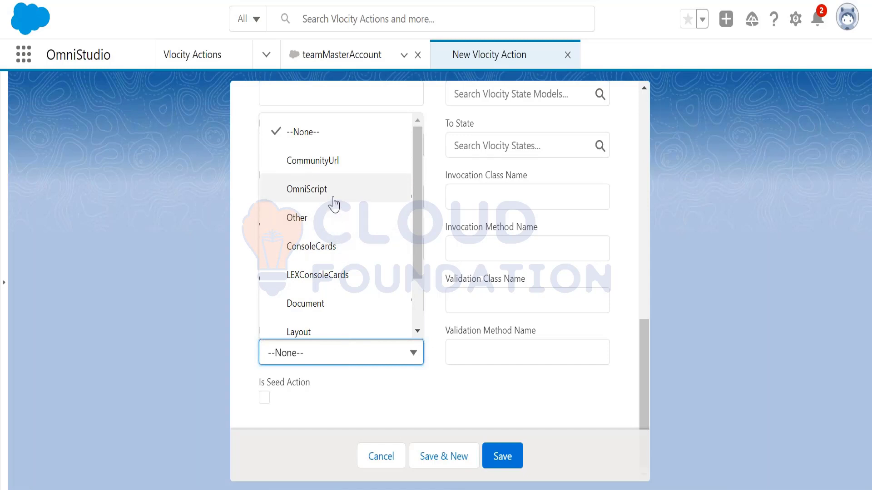
{"action": "left_click_drag", "start_coordinate": [419, 179], "coordinate": [418, 161]}
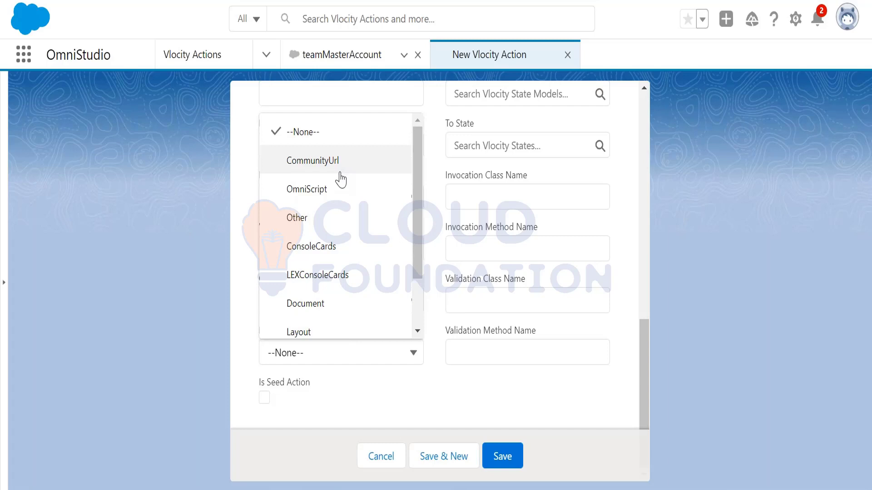
{"action": "left_click", "coordinate": [338, 189]}
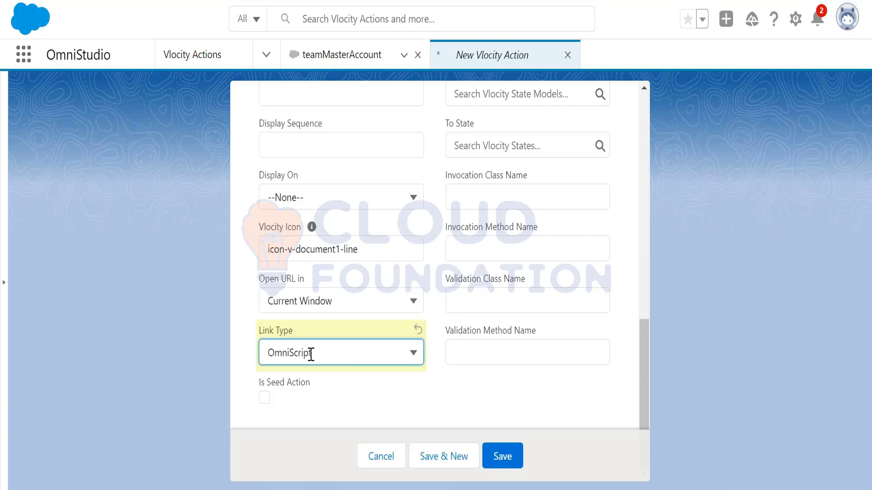
Revisit the Target URL and remaining fields of the new Vlocity Action, and cancel its creation
{"action": "left_click_drag", "start_coordinate": [647, 367], "coordinate": [656, 124]}
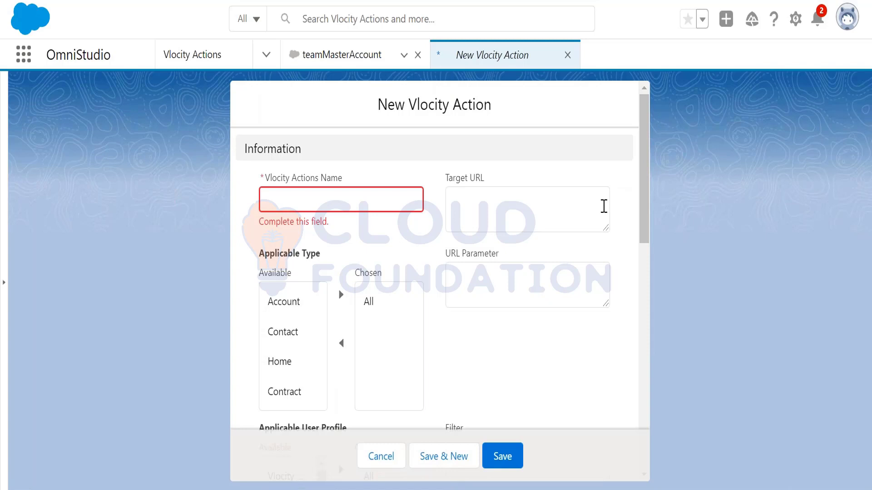
{"action": "left_click", "coordinate": [603, 206]}
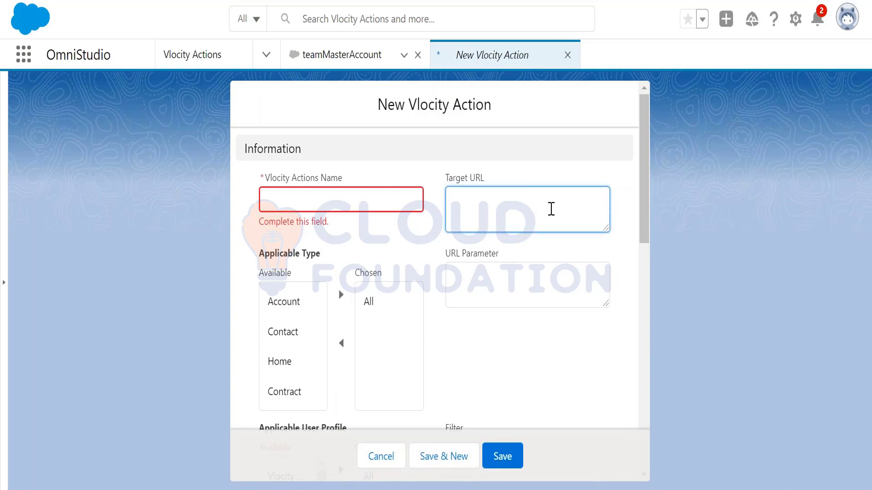
{"action": "left_click_drag", "start_coordinate": [647, 175], "coordinate": [636, 380]}
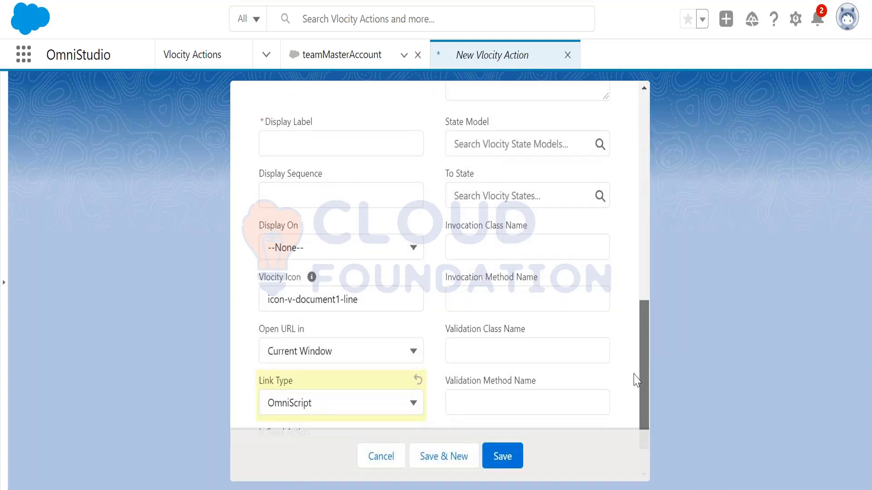
{"action": "left_click_drag", "start_coordinate": [644, 363], "coordinate": [633, 178]}
{"action": "left_click", "coordinate": [388, 459]}
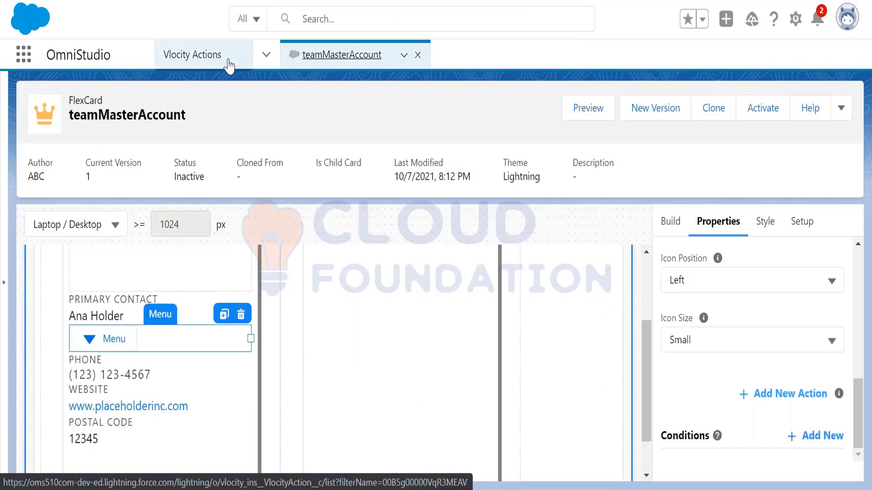
Open the sample Update Primary Contact action from Vlocity Actions and examine its Target URL, Link Type and Open URL in settings
{"action": "left_click", "coordinate": [227, 64]}
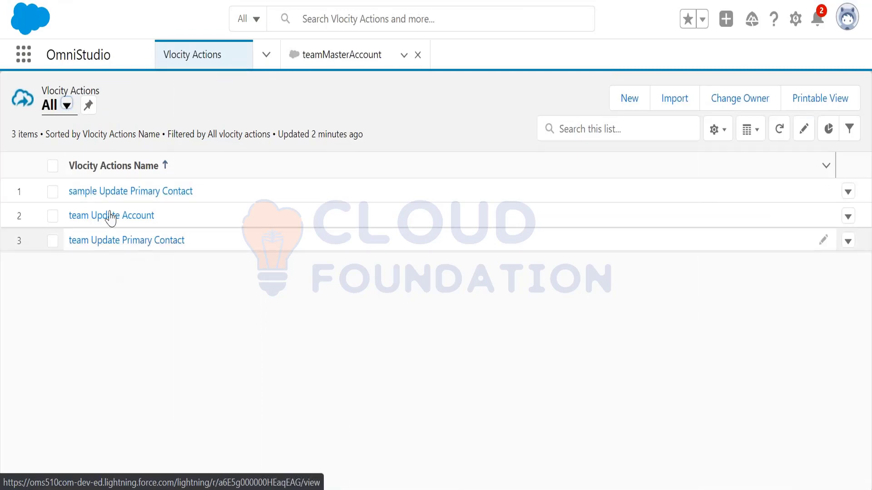
{"action": "left_click", "coordinate": [105, 194]}
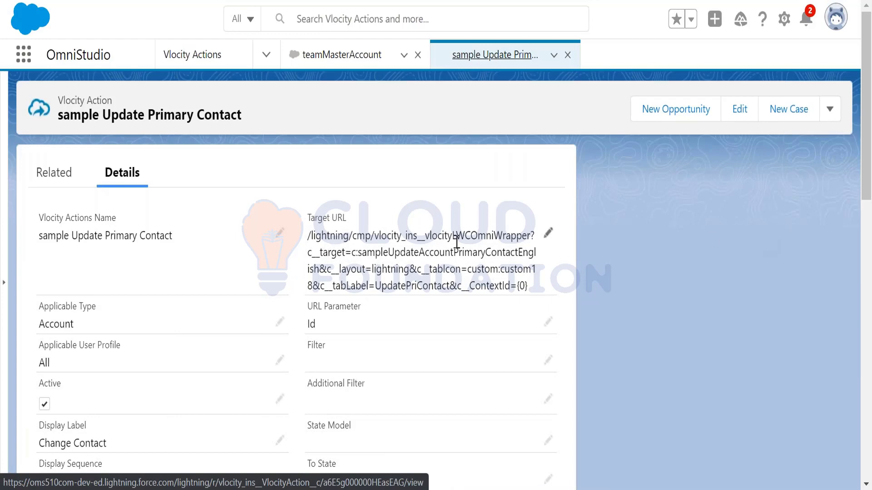
{"action": "left_click_drag", "start_coordinate": [456, 236], "coordinate": [536, 236]}
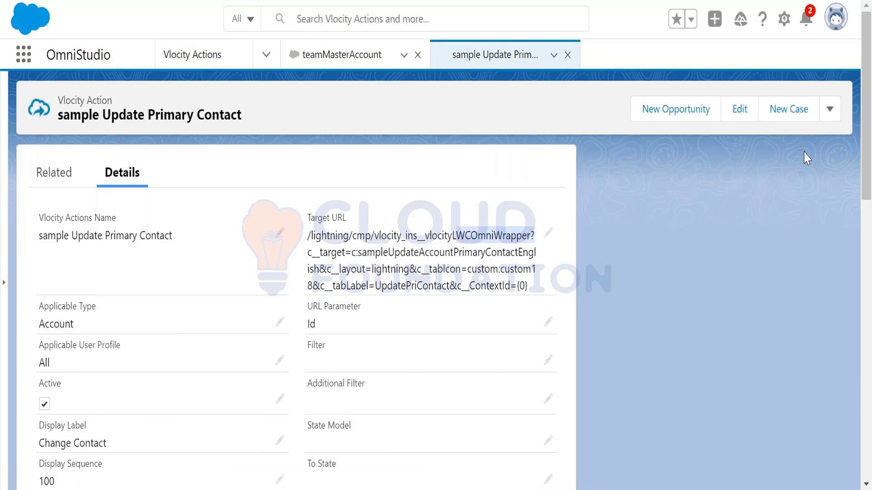
{"action": "left_click_drag", "start_coordinate": [869, 157], "coordinate": [858, 374]}
{"action": "scroll", "coordinate": [856, 353], "scroll_direction": "up", "scroll_amount": 5}
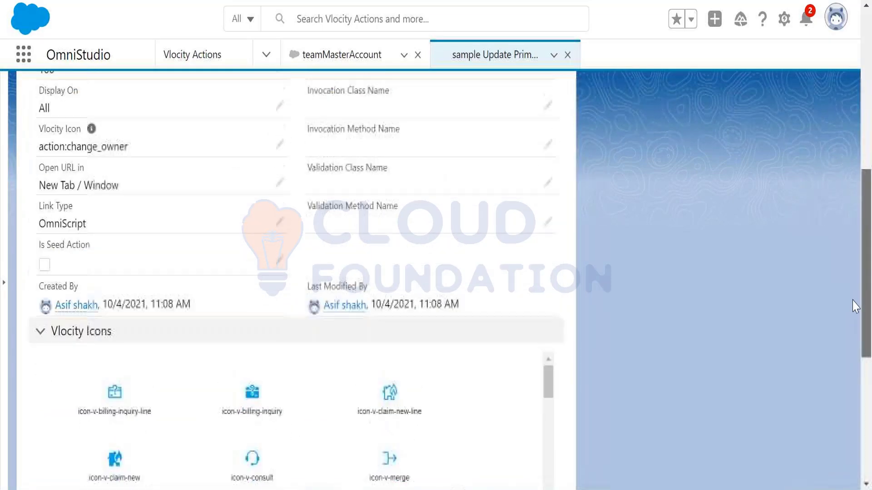
{"action": "left_click_drag", "start_coordinate": [40, 250], "coordinate": [101, 267]}
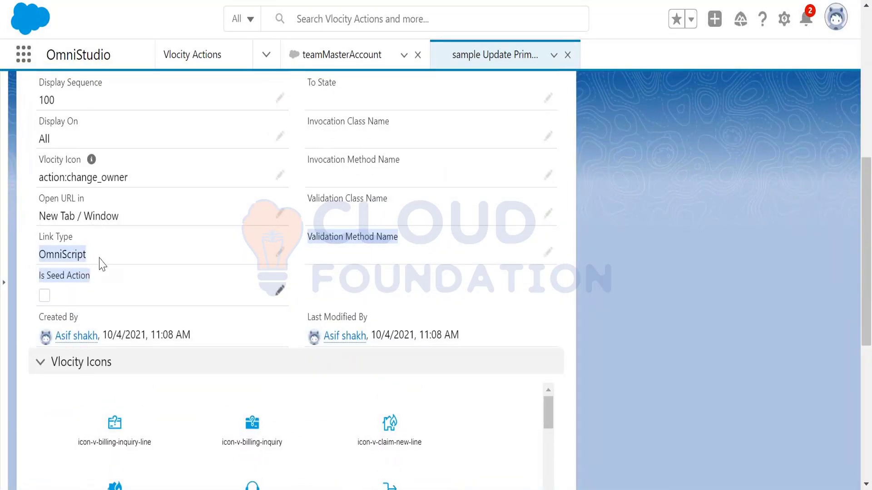
{"action": "left_click_drag", "start_coordinate": [40, 199], "coordinate": [88, 203]}
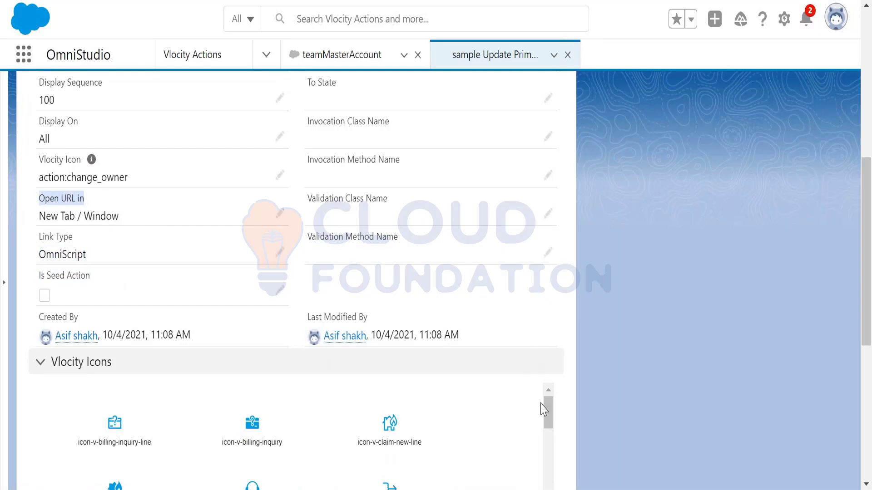
Browse the Vlocity Icons section of the action record and highlight the icon name icon-v-chat2-line
{"action": "scroll", "coordinate": [551, 414], "scroll_direction": "down", "scroll_amount": 3}
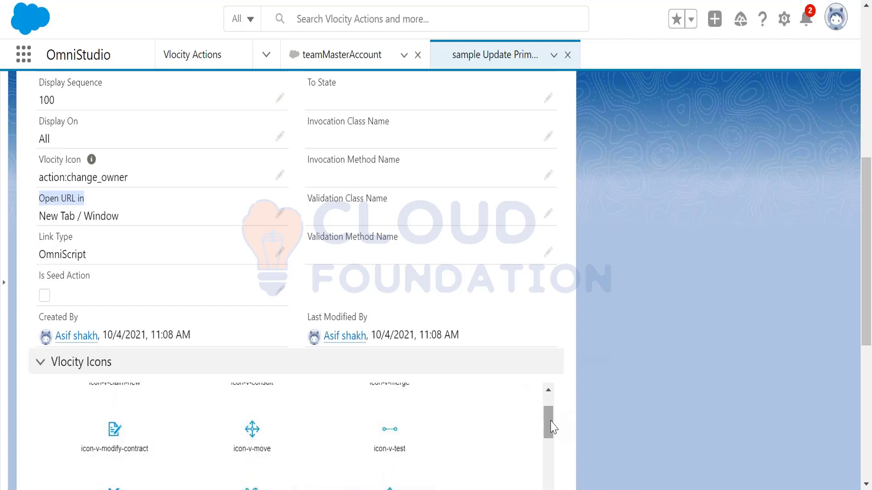
{"action": "left_click_drag", "start_coordinate": [551, 430], "coordinate": [548, 486]}
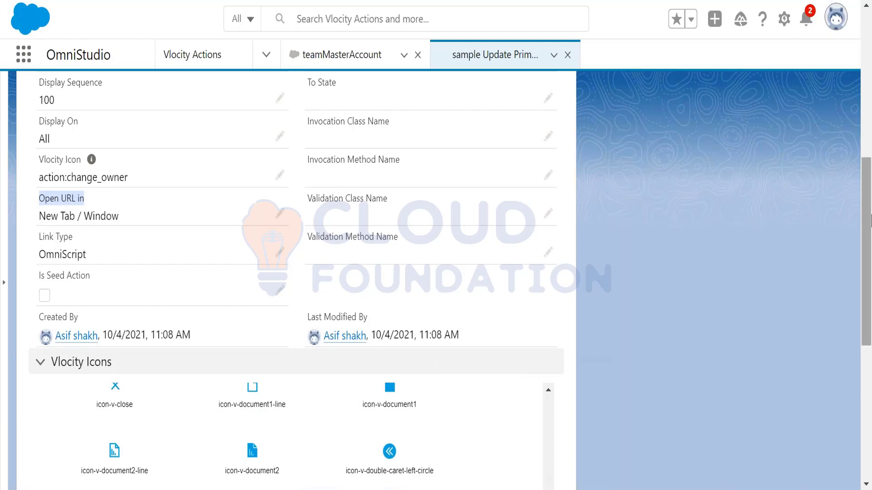
{"action": "left_click_drag", "start_coordinate": [861, 222], "coordinate": [854, 345]}
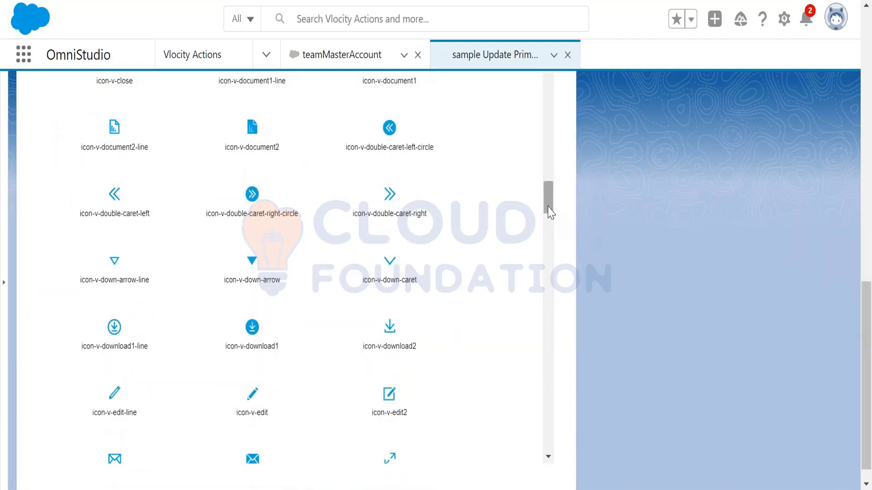
{"action": "left_click_drag", "start_coordinate": [548, 208], "coordinate": [570, 169]}
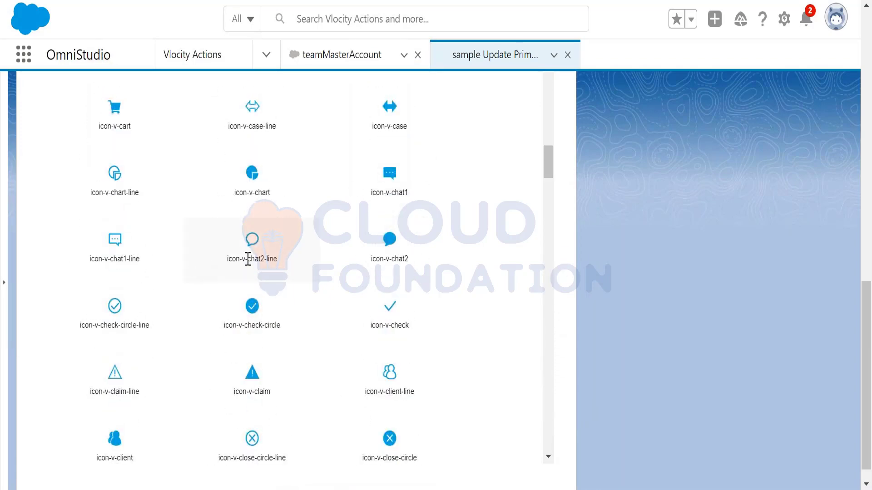
{"action": "left_click_drag", "start_coordinate": [228, 259], "coordinate": [290, 270]}
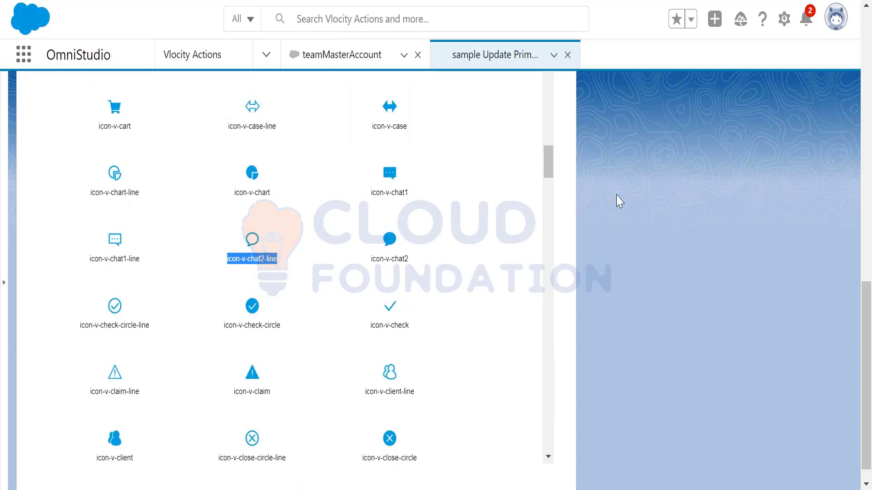
Examine the Vlocity Icon field of the sample Update Primary Contact action and close the record
{"action": "left_click_drag", "start_coordinate": [548, 168], "coordinate": [549, 82]}
{"action": "left_click_drag", "start_coordinate": [870, 327], "coordinate": [869, 165]}
{"action": "triple_click", "coordinate": [45, 257]}
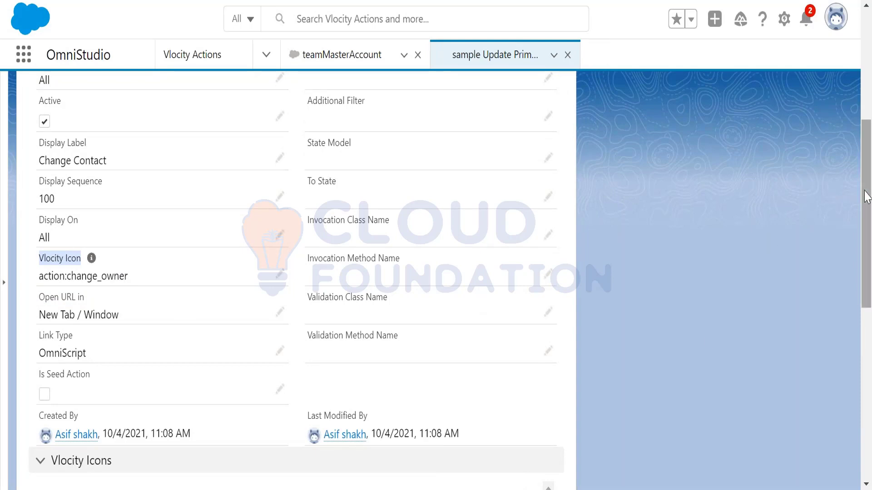
{"action": "left_click_drag", "start_coordinate": [868, 184], "coordinate": [845, 86]}
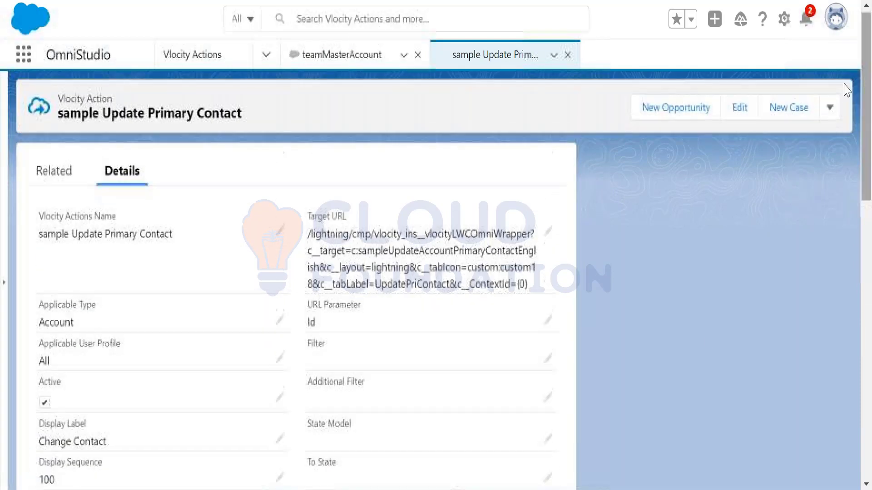
{"action": "left_click", "coordinate": [568, 55]}
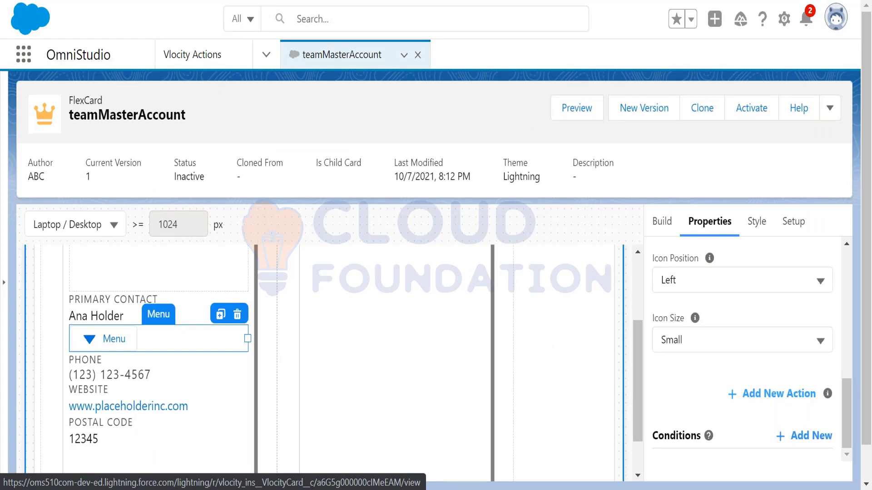
Switch to the Paint notes and add the red text "Reusable Actions" at the end of the OmniStudio Actions line
{"action": "key", "text": "alt+Tab"}
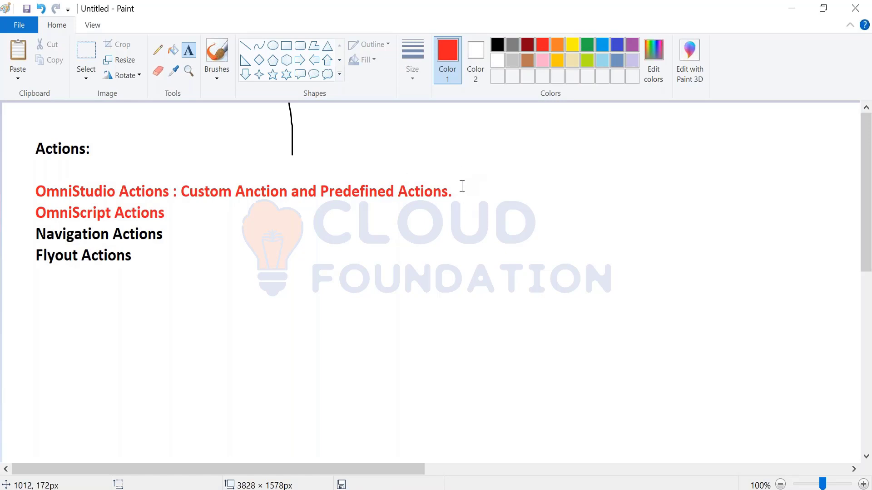
{"action": "left_click_drag", "start_coordinate": [455, 180], "coordinate": [629, 219]}
{"action": "type", "text": "R"}
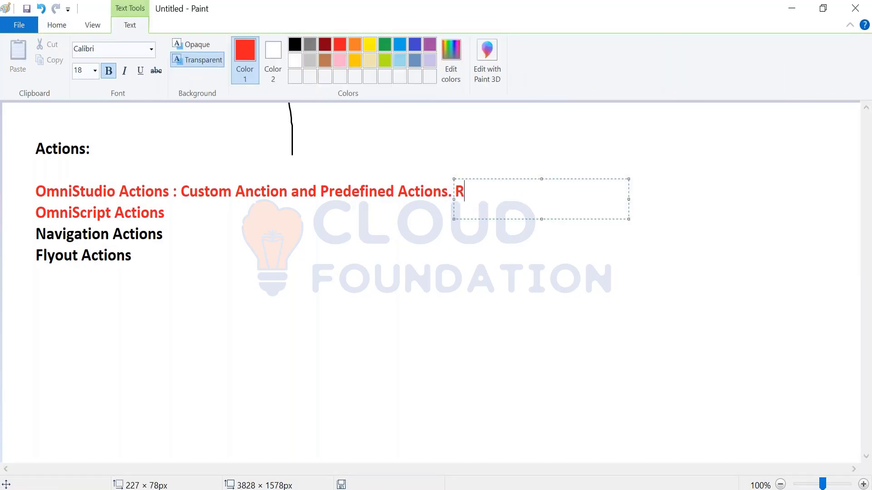
{"action": "type", "text": "eusable Actions"}
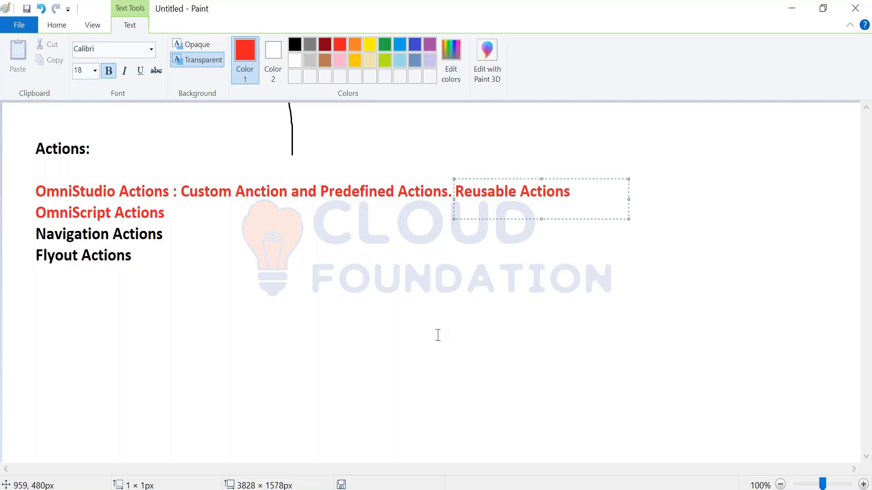
{"action": "left_click", "coordinate": [439, 335]}
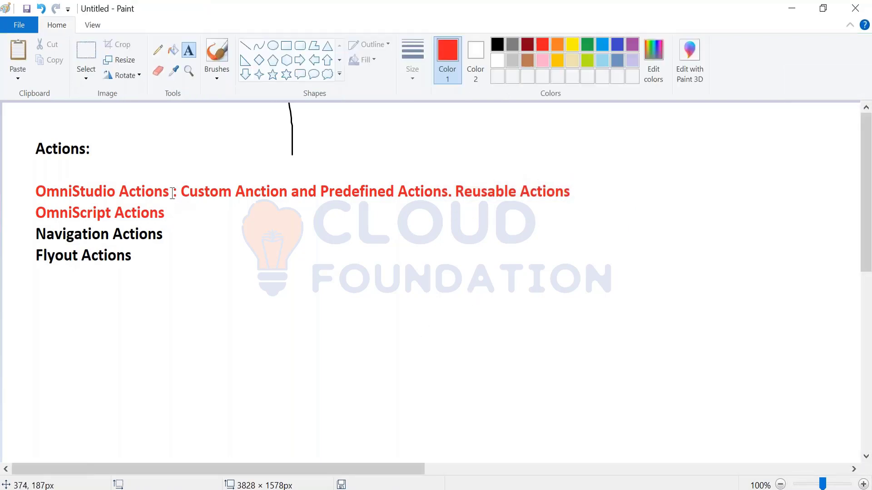
Add the red text ": This is Specific to OS" beside OmniScript Actions, aligned with that line
{"action": "left_click", "coordinate": [177, 208]}
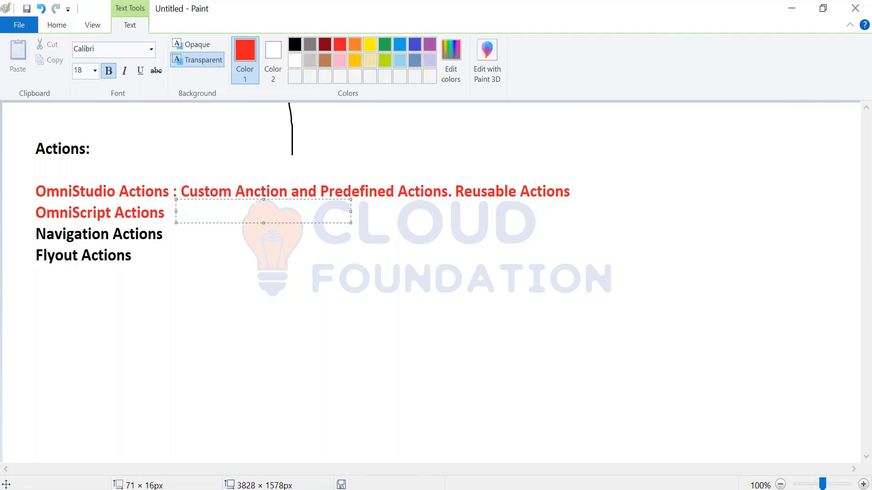
{"action": "left_click_drag", "start_coordinate": [211, 200], "coordinate": [209, 204]}
{"action": "type", "text": ":"}
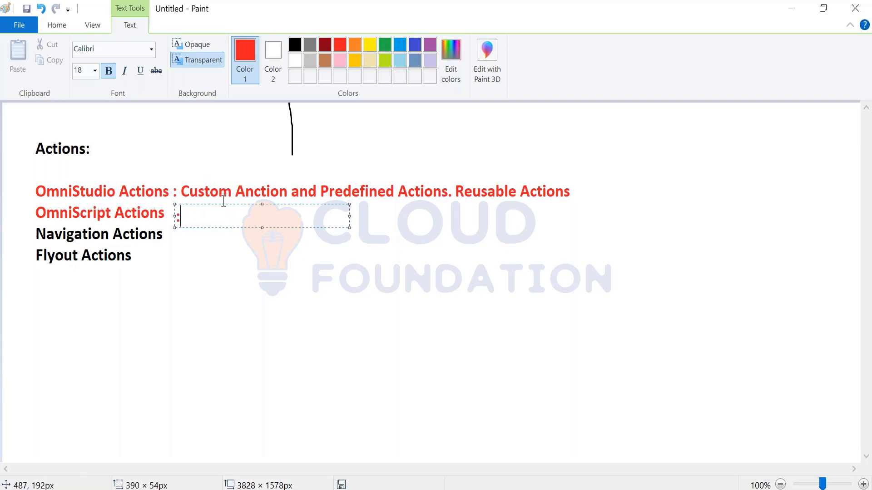
{"action": "left_click_drag", "start_coordinate": [218, 205], "coordinate": [215, 201]}
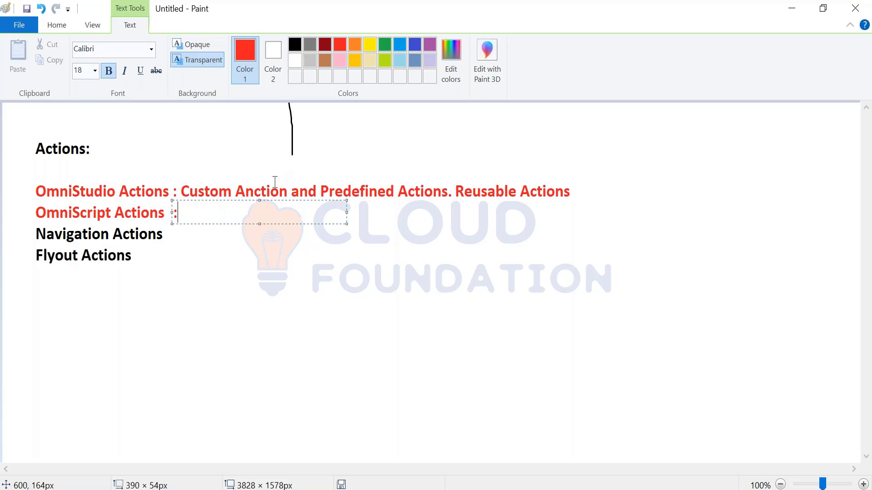
{"action": "type", "text": "This is Spe"}
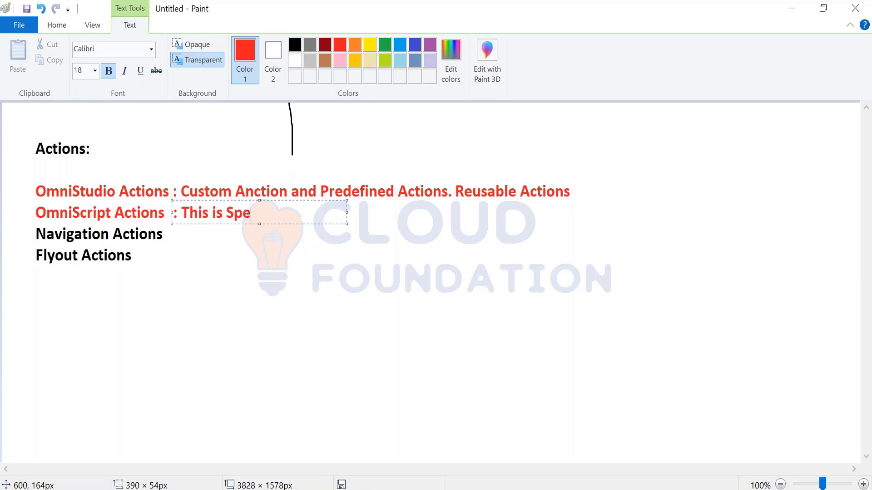
{"action": "type", "text": "cif"}
{"action": "key", "text": "BackSpace"}
{"action": "type", "text": "fic to OS"}
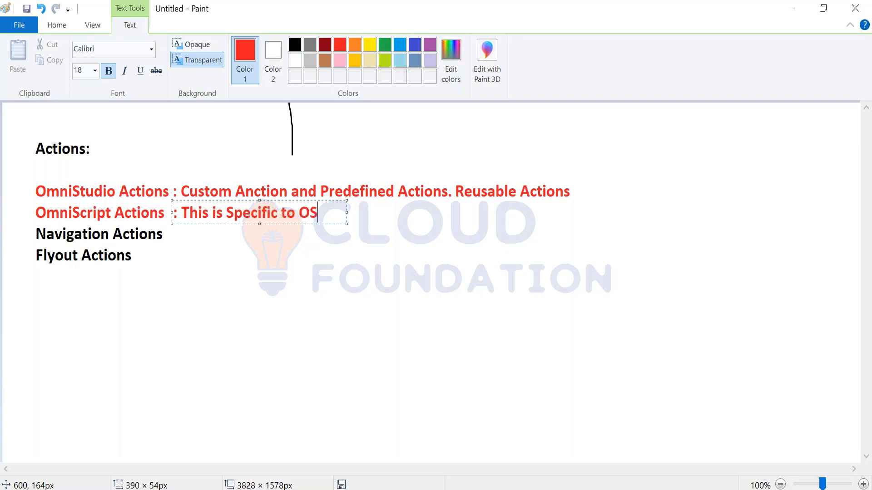
{"action": "type", "text": " Act"}
{"action": "key", "text": "BackSpace"}
{"action": "key", "text": "BackSpace"}
{"action": "key", "text": "BackSpace"}
{"action": "left_click", "coordinate": [237, 271]}
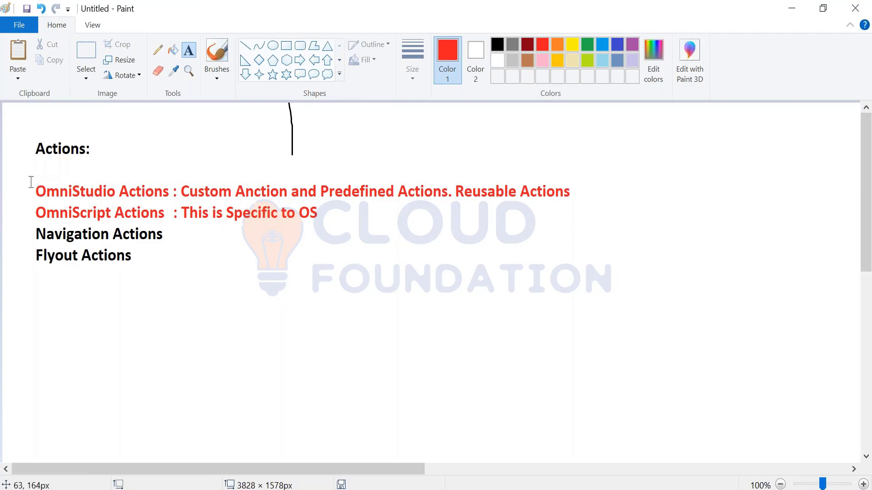
{"action": "left_click_drag", "start_coordinate": [31, 183], "coordinate": [171, 197]}
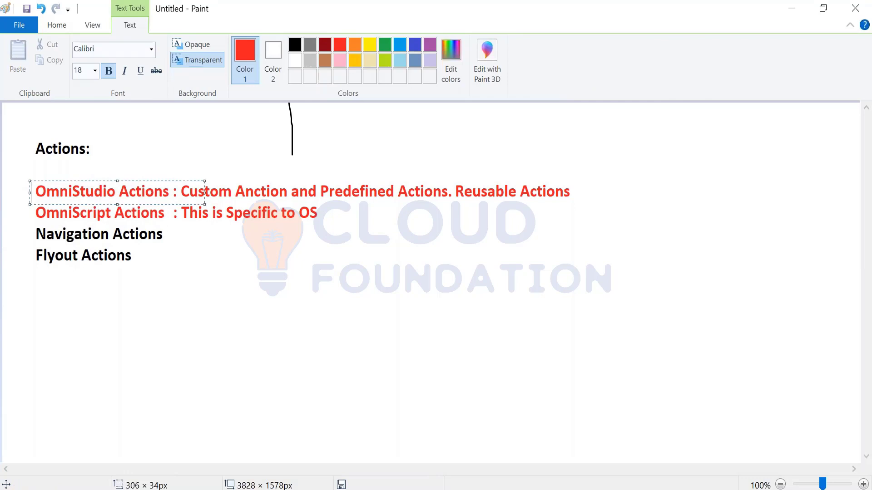
{"action": "left_click", "coordinate": [186, 227]}
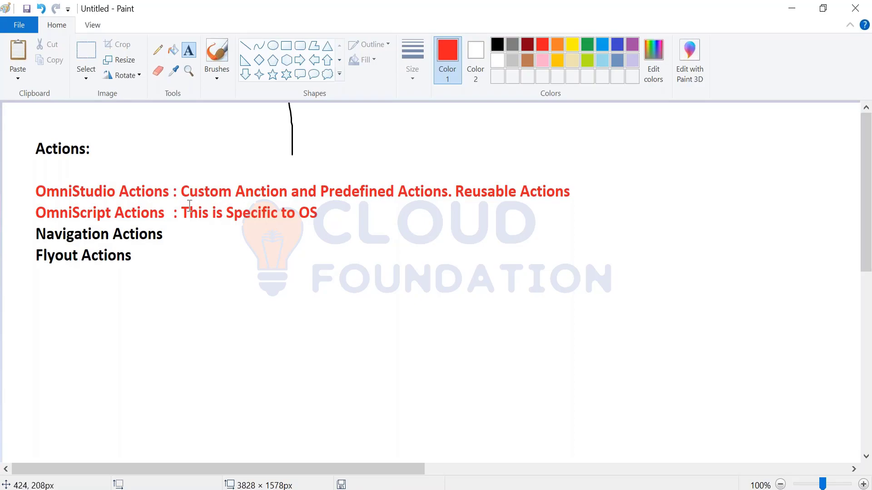
Switch back to the teamMasterAccount FlexCard in OmniStudio and add a new action to the Menu element
{"action": "key", "text": "alt+Tab"}
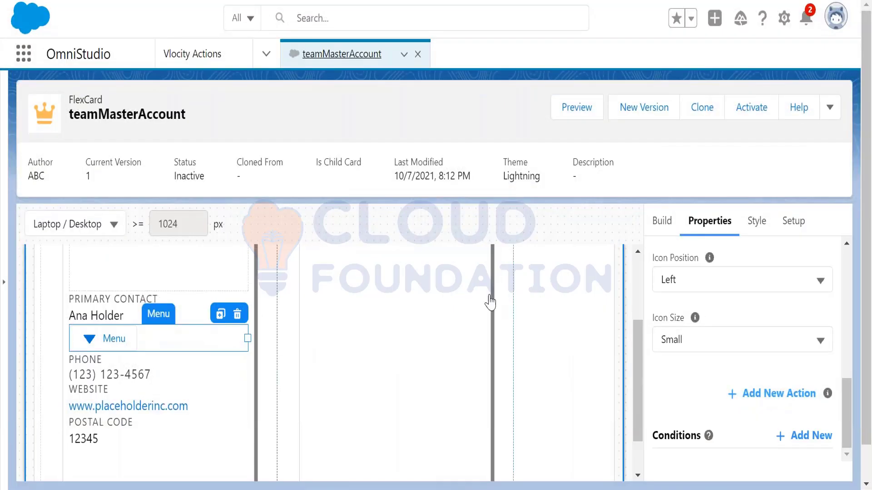
{"action": "left_click", "coordinate": [104, 339]}
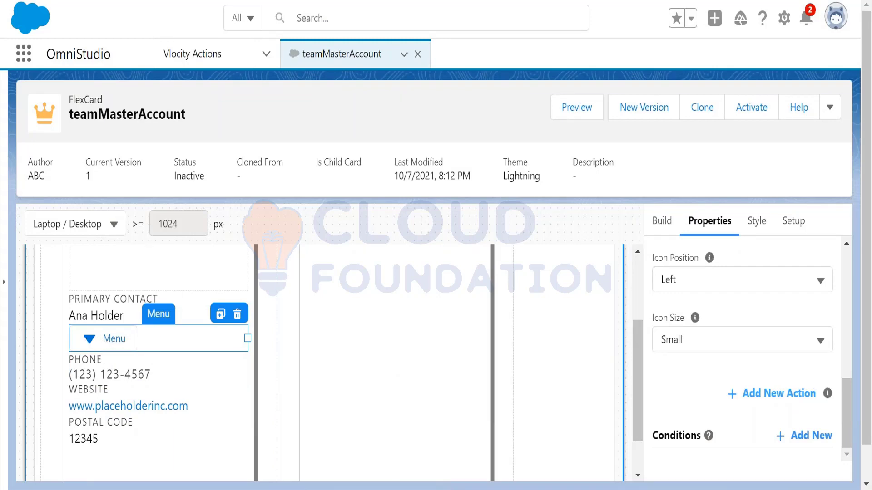
{"action": "left_click_drag", "start_coordinate": [848, 399], "coordinate": [852, 443]}
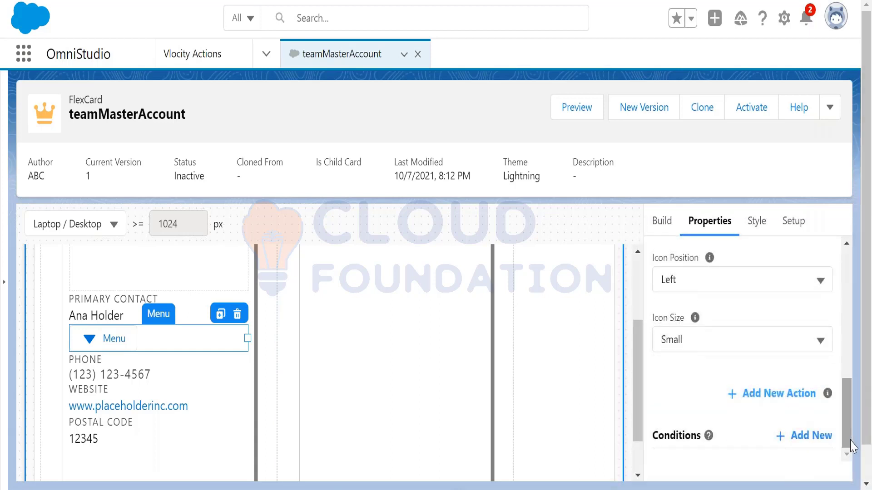
{"action": "left_click", "coordinate": [787, 398]}
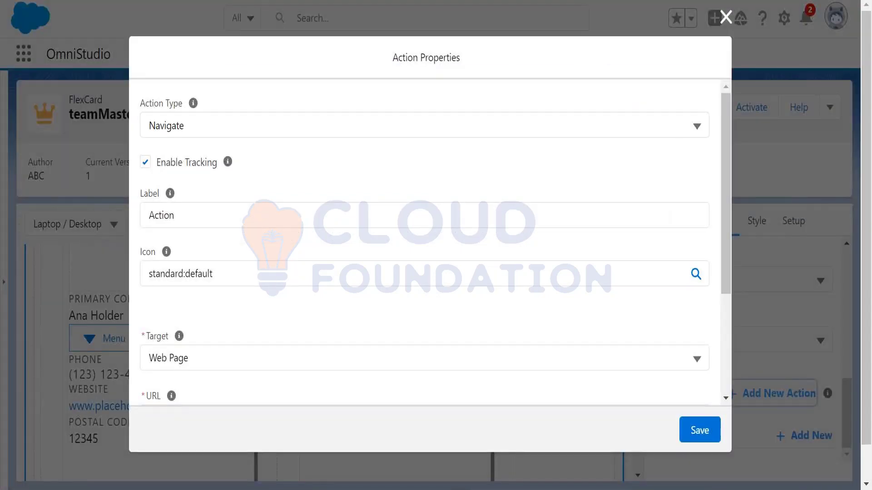
Try Vlocity Action as the new action's type and examine the fields it requires
{"action": "left_click", "coordinate": [371, 130]}
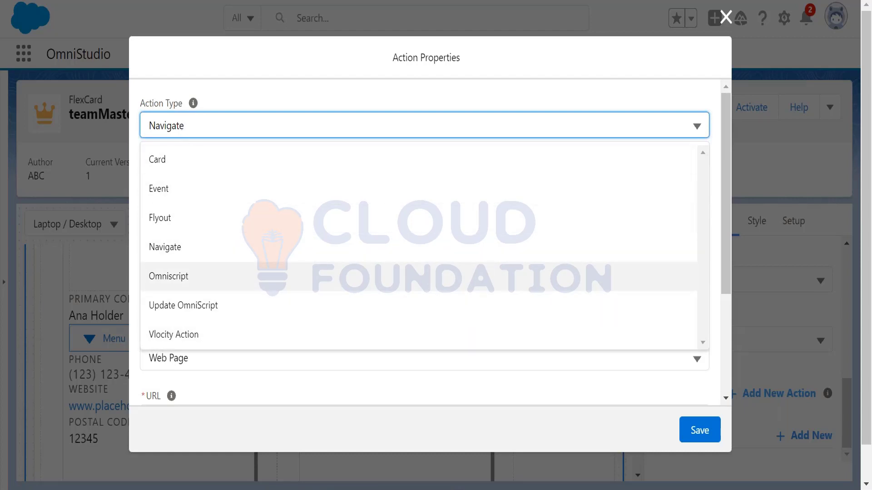
{"action": "left_click", "coordinate": [205, 341]}
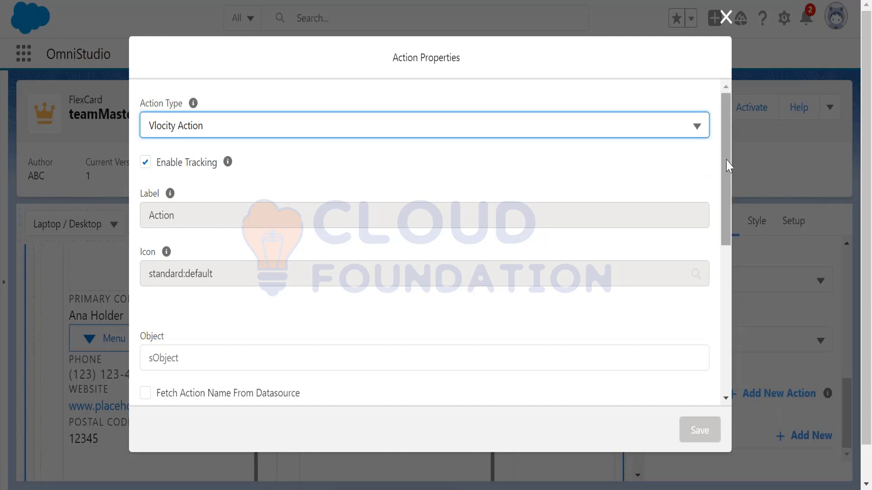
{"action": "left_click_drag", "start_coordinate": [727, 160], "coordinate": [726, 209]}
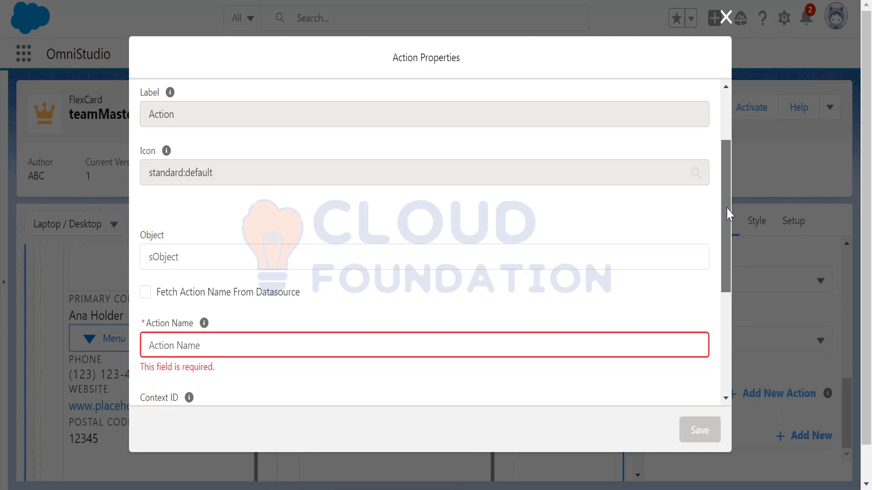
{"action": "left_click_drag", "start_coordinate": [726, 203], "coordinate": [724, 160]}
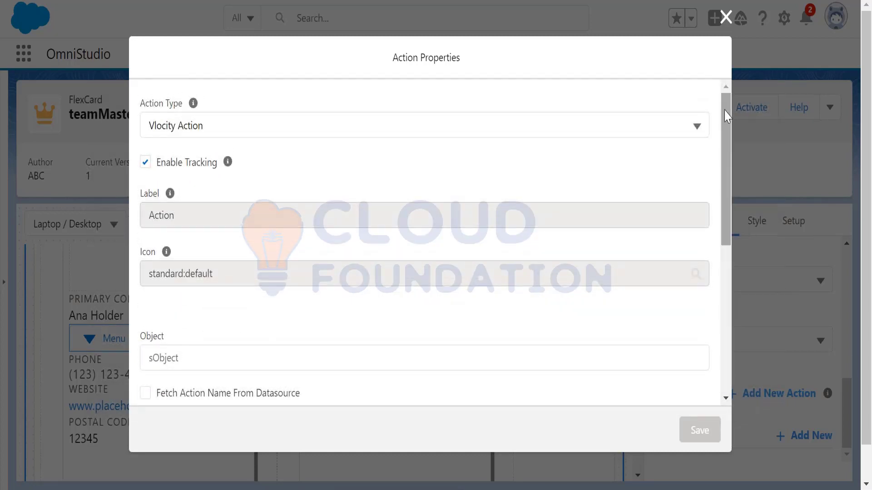
Set the menu action's type to Omniscript and its label to "Edit Account"
{"action": "left_click", "coordinate": [454, 135]}
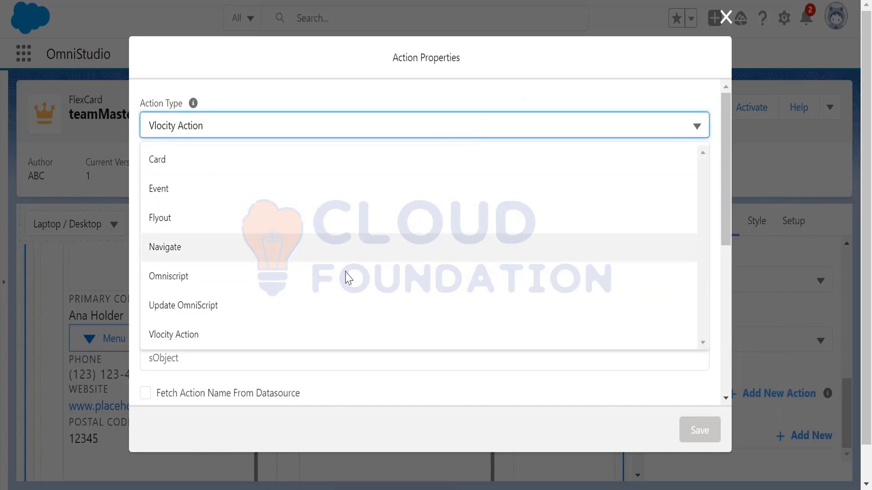
{"action": "left_click", "coordinate": [186, 276]}
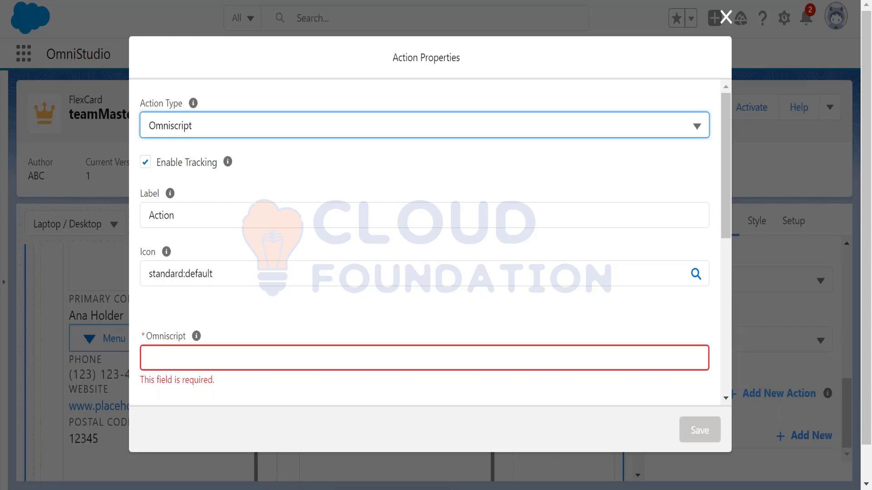
{"action": "left_click", "coordinate": [221, 129]}
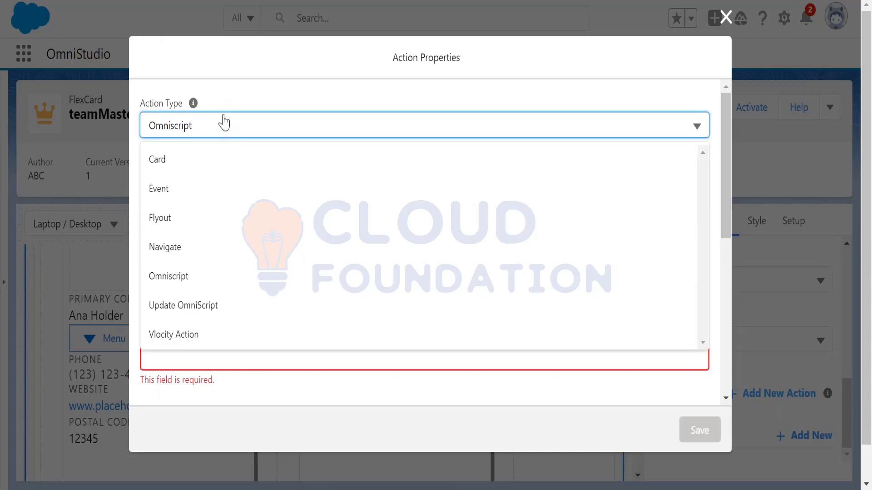
{"action": "left_click", "coordinate": [241, 77]}
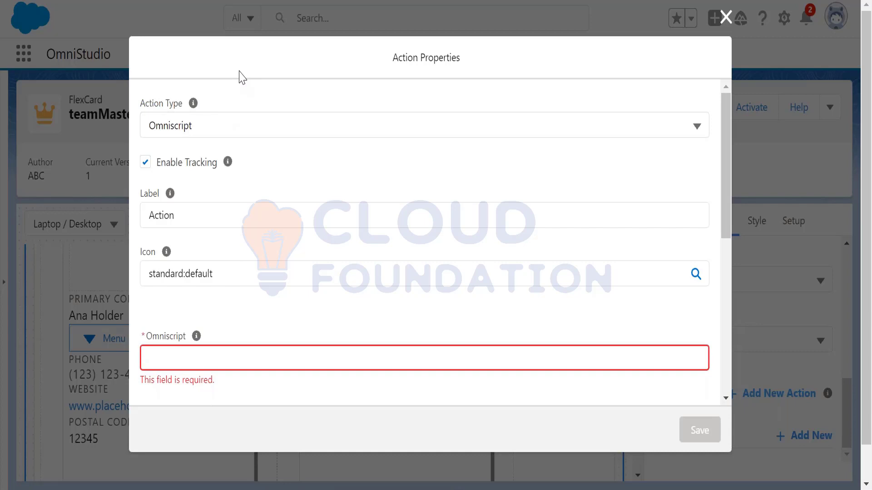
{"action": "left_click", "coordinate": [188, 221]}
{"action": "left_click_drag", "start_coordinate": [187, 220], "coordinate": [141, 219]}
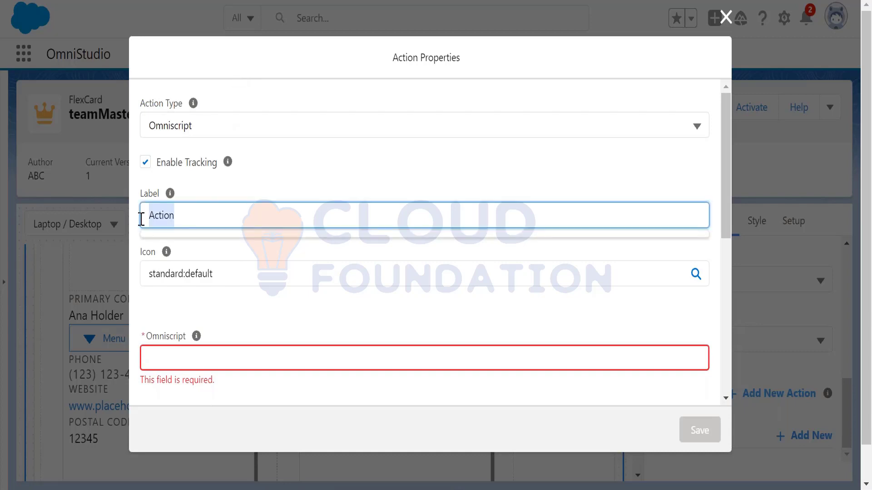
{"action": "type", "text": "Edit Account"}
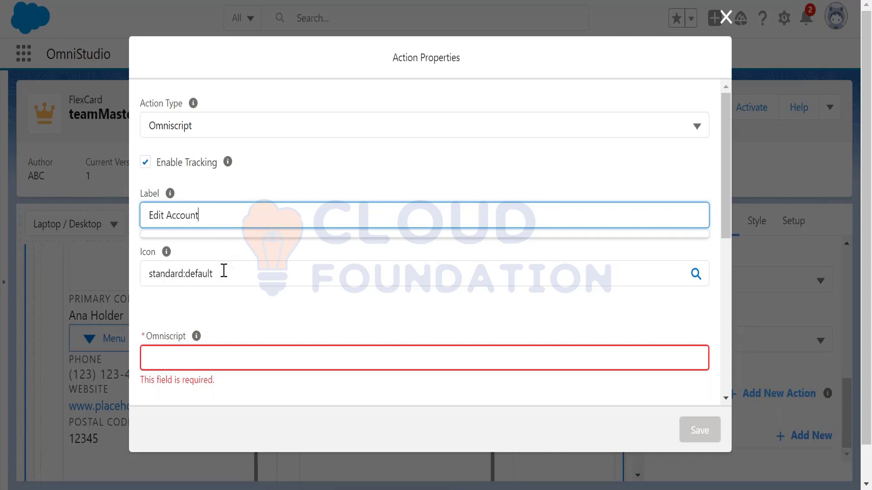
Replace the action's default icon with action:new_account, found by searching the icon library for "new"
{"action": "left_click_drag", "start_coordinate": [224, 272], "coordinate": [129, 271]}
{"action": "key", "text": "BackSpace"}
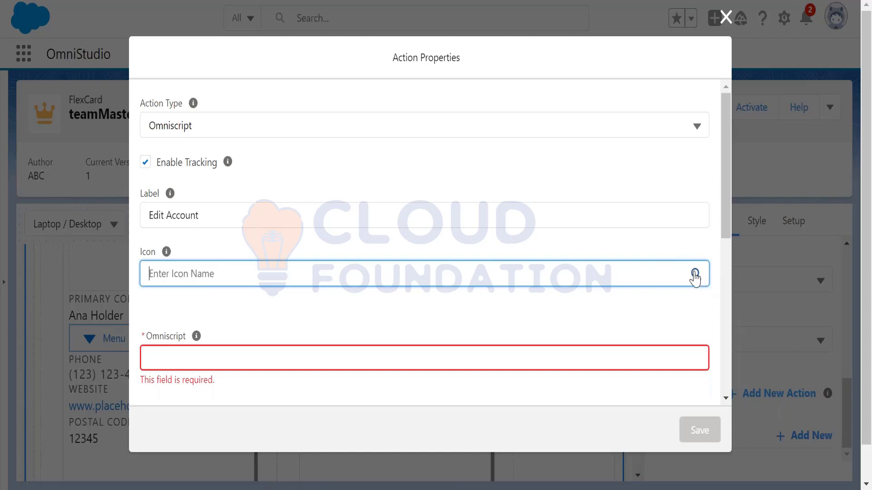
{"action": "left_click", "coordinate": [694, 274]}
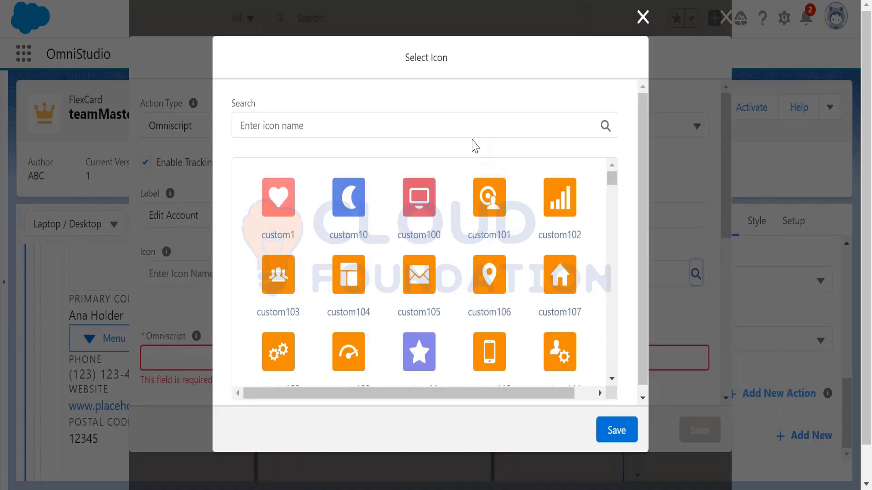
{"action": "left_click", "coordinate": [461, 126]}
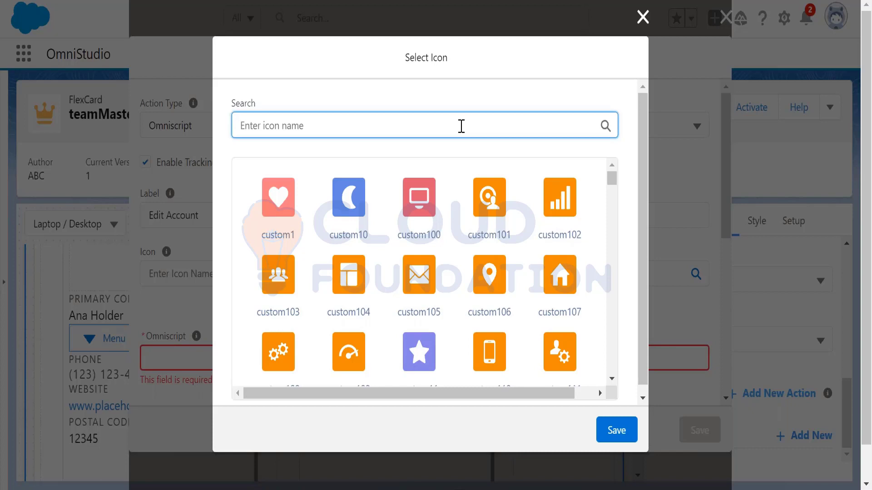
{"action": "type", "text": "new"}
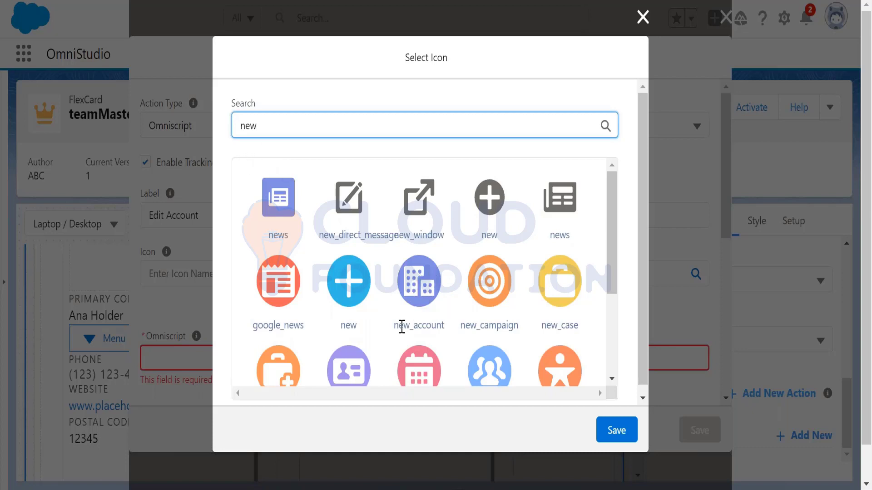
{"action": "left_click", "coordinate": [420, 294]}
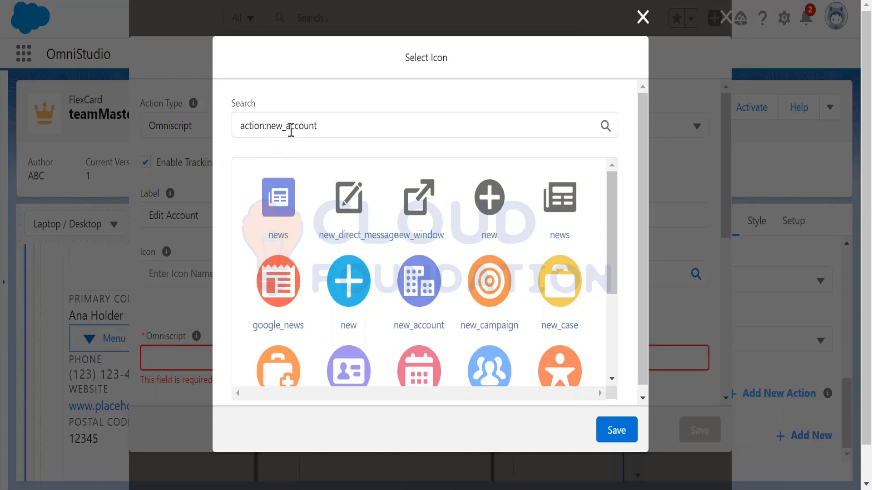
{"action": "left_click", "coordinate": [625, 428]}
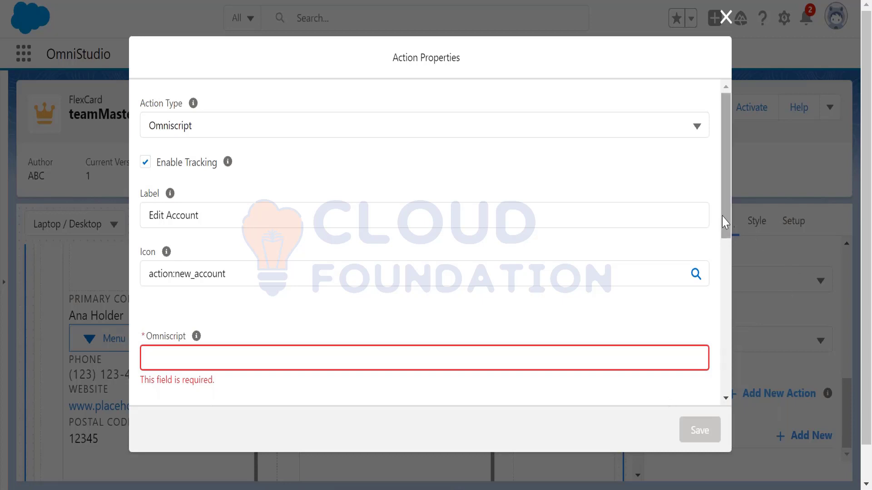
Set the Edit Account action's Omniscript to team/editAccount/English, found by searching for "team"
{"action": "left_click_drag", "start_coordinate": [722, 217], "coordinate": [731, 282]}
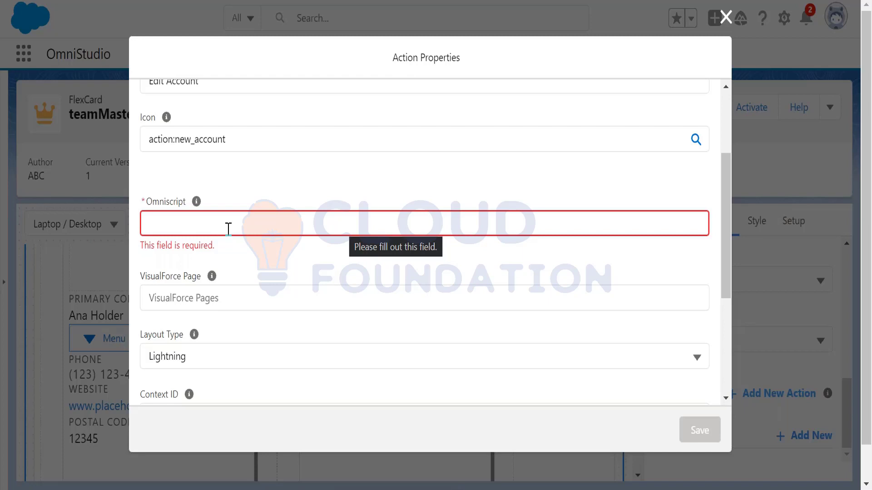
{"action": "left_click", "coordinate": [243, 227]}
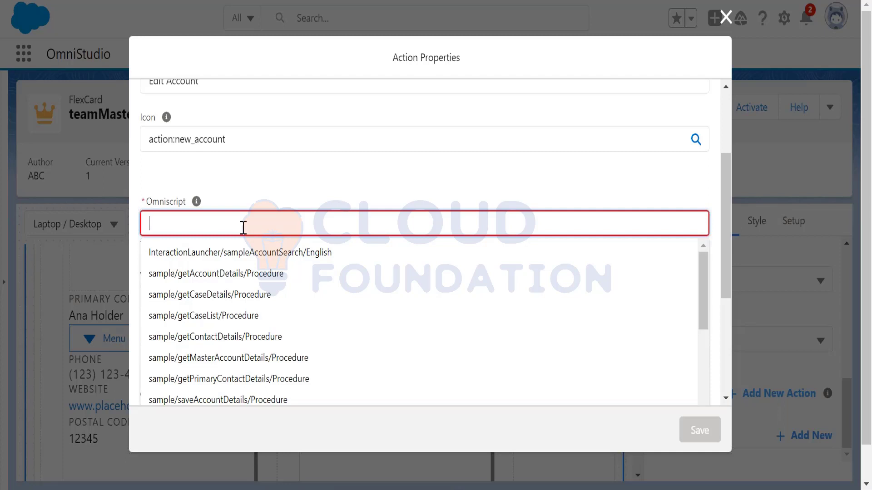
{"action": "type", "text": "team"}
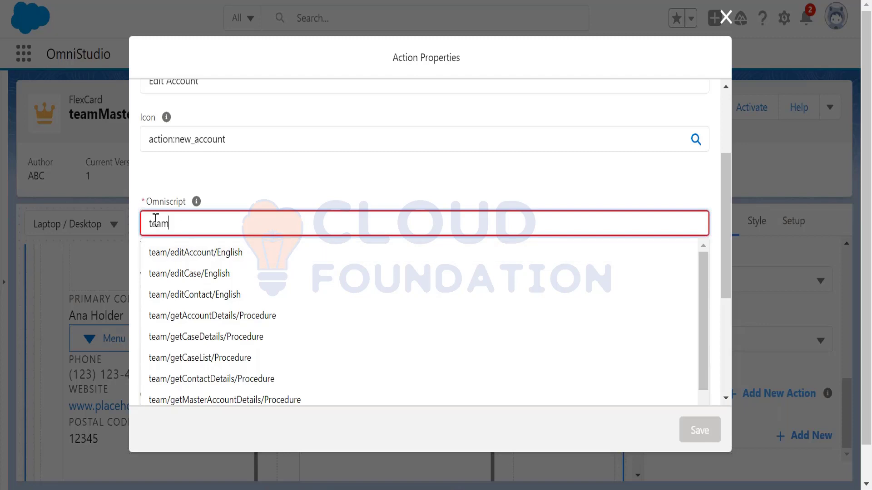
{"action": "left_click", "coordinate": [217, 257]}
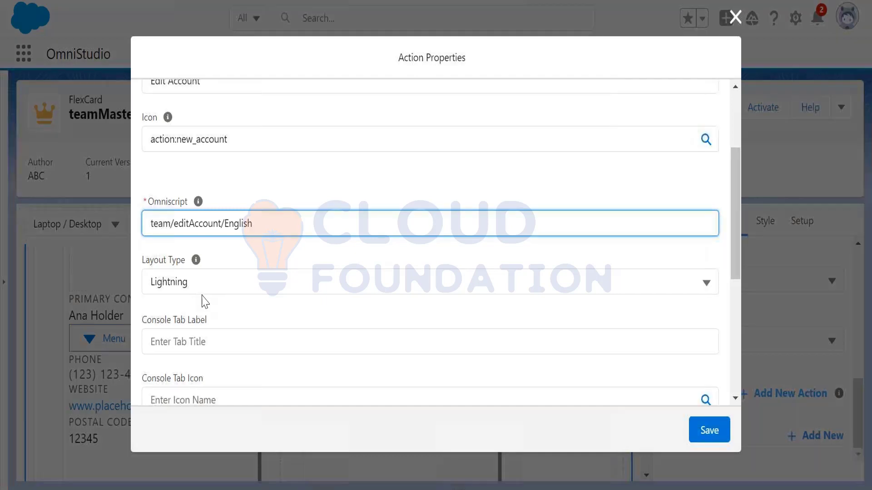
{"action": "left_click", "coordinate": [417, 263]}
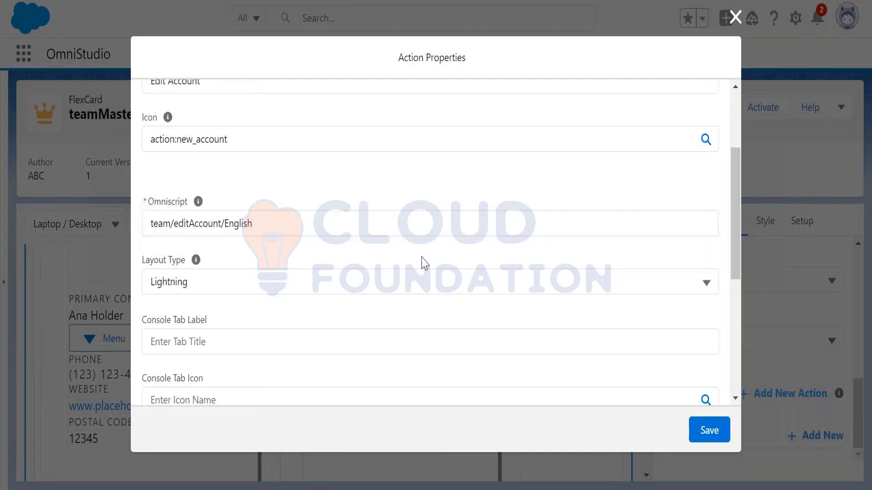
Set the Edit Account action's Context ID to the {AccountId} data field
{"action": "left_click", "coordinate": [415, 224]}
{"action": "key", "text": "Tab"}
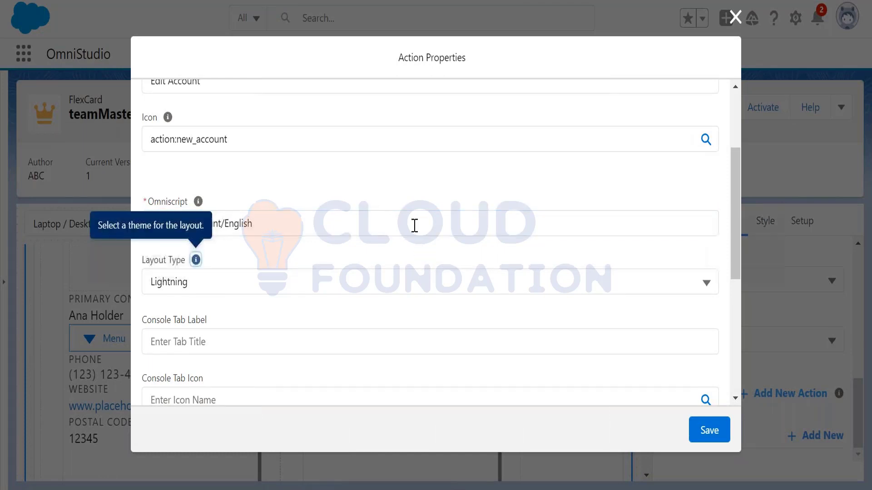
{"action": "key", "text": "Tab"}
{"action": "key", "text": "Tab"}
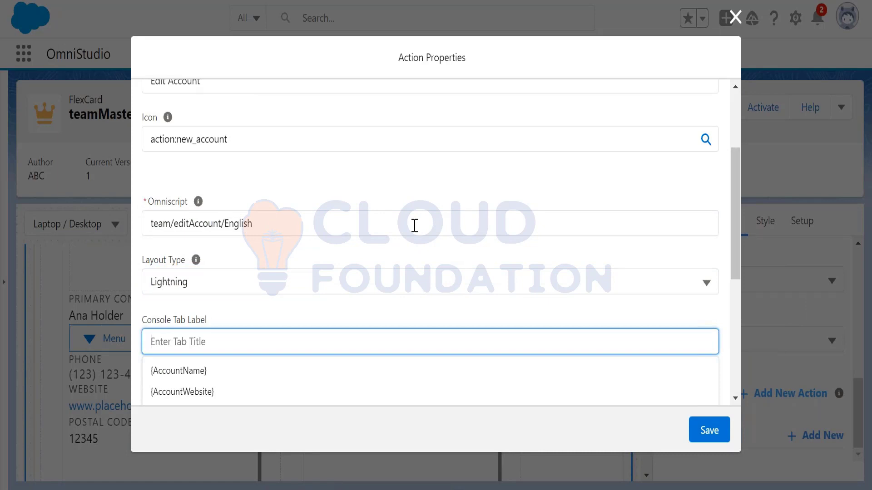
{"action": "key", "text": "Tab"}
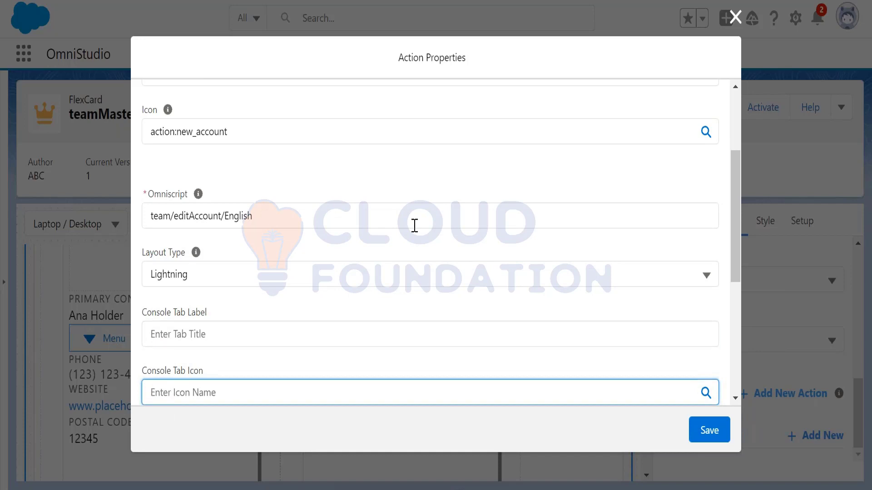
{"action": "key", "text": "Tab"}
{"action": "key", "text": "Tab"}
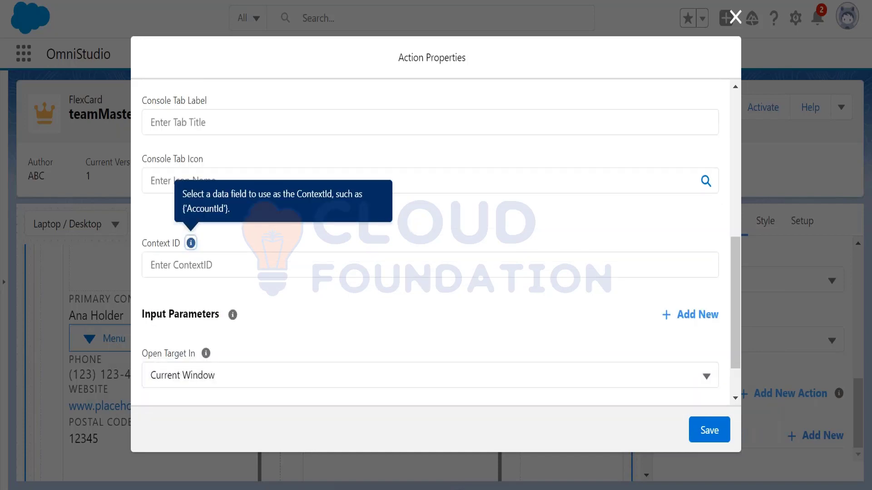
{"action": "left_click", "coordinate": [180, 268]}
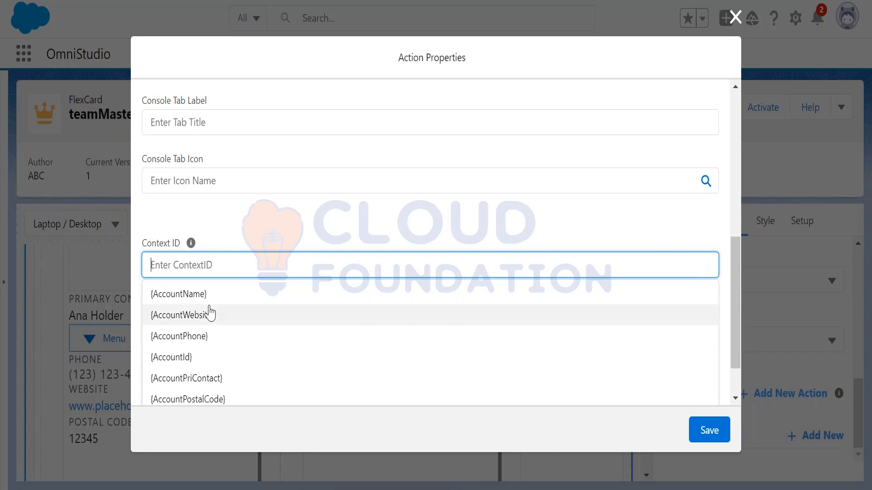
{"action": "left_click", "coordinate": [194, 359]}
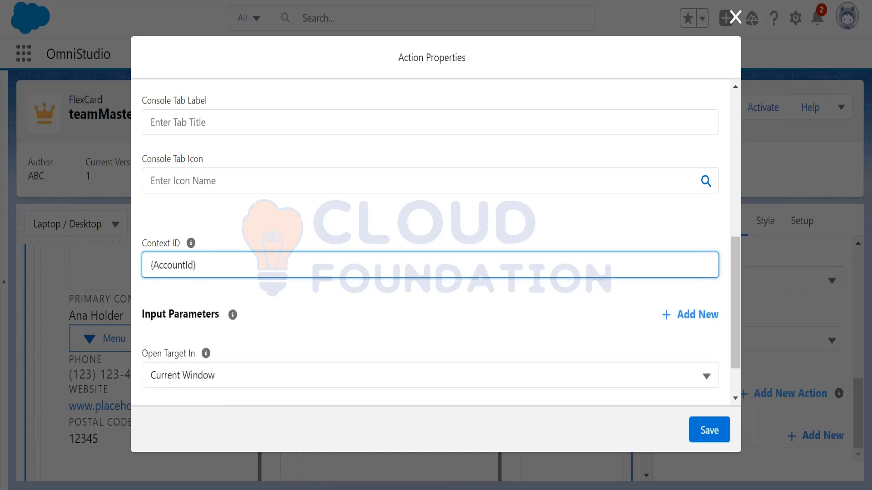
{"action": "left_click", "coordinate": [378, 313]}
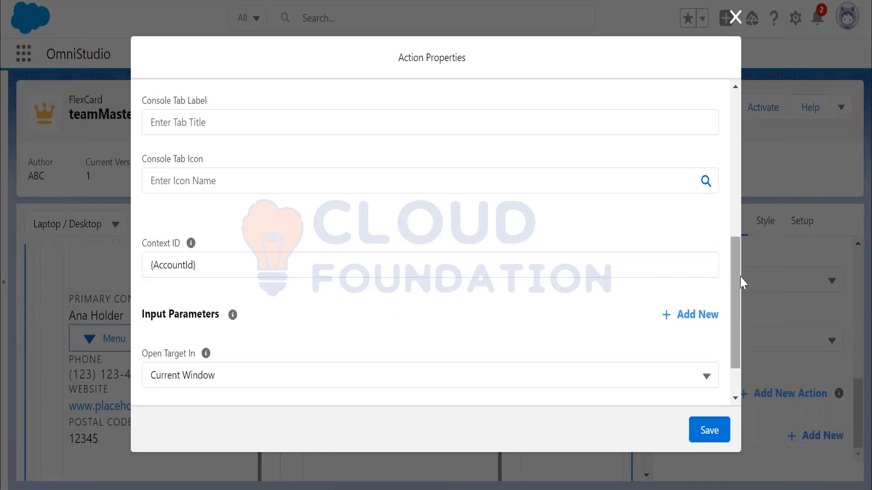
Make the Edit Account action open its target in New Tab/Window and set its icon position to Right
{"action": "left_click_drag", "start_coordinate": [737, 275], "coordinate": [736, 319]}
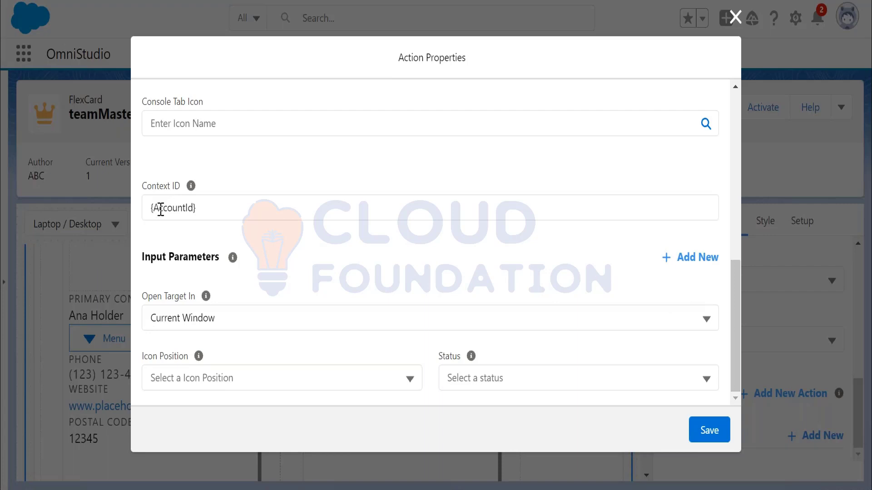
{"action": "left_click", "coordinate": [217, 325]}
{"action": "left_click", "coordinate": [205, 380]}
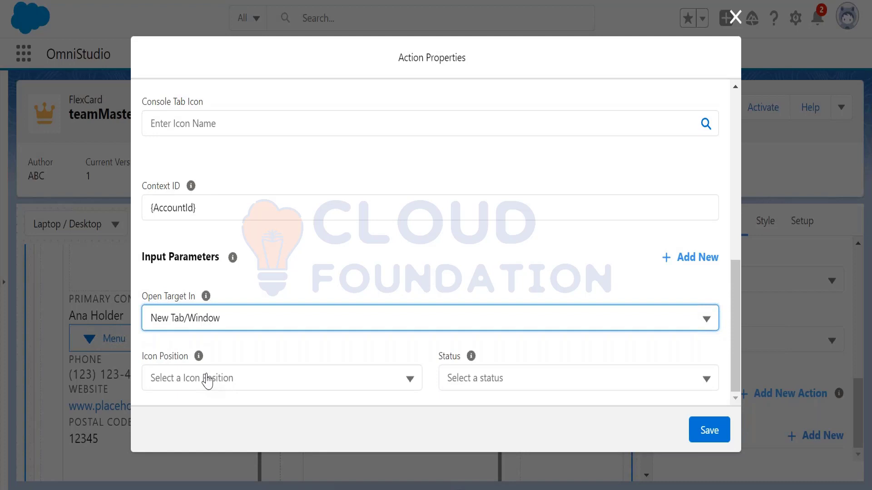
{"action": "left_click", "coordinate": [225, 383]}
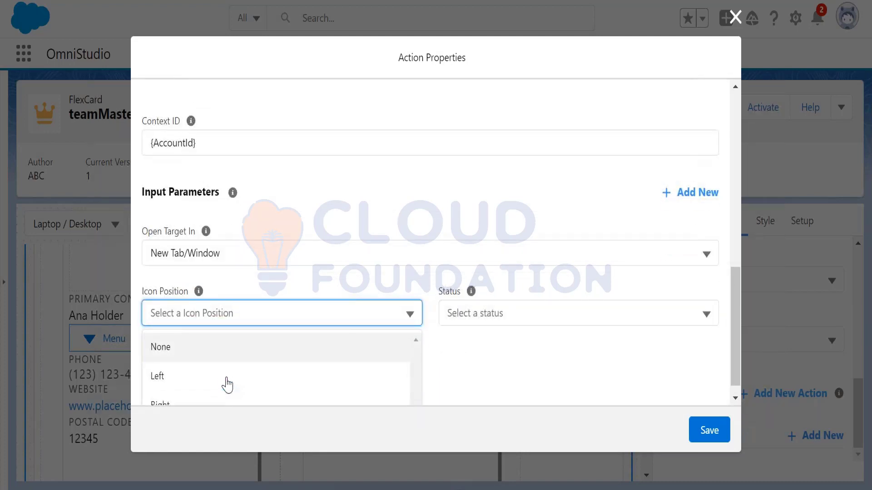
{"action": "left_click", "coordinate": [196, 402]}
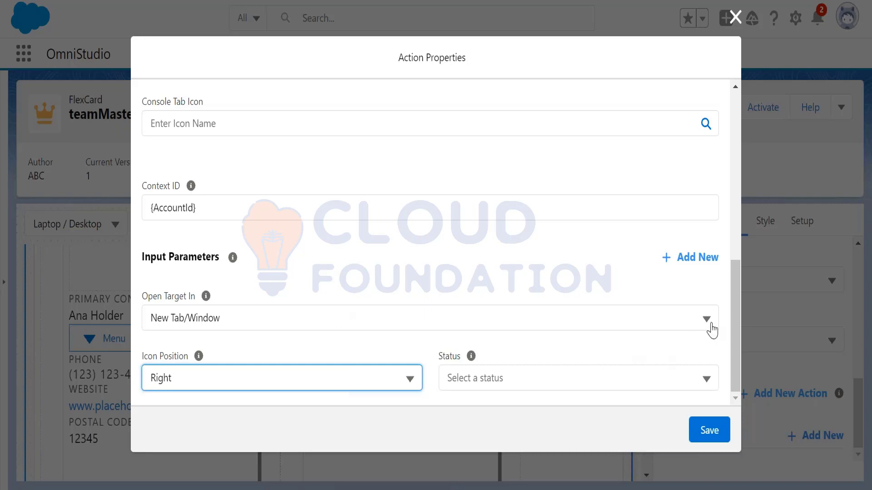
Review the Edit Account action's properties from action type to icon position and save the action
{"action": "left_click", "coordinate": [737, 317]}
{"action": "left_click_drag", "start_coordinate": [738, 318], "coordinate": [743, 163]}
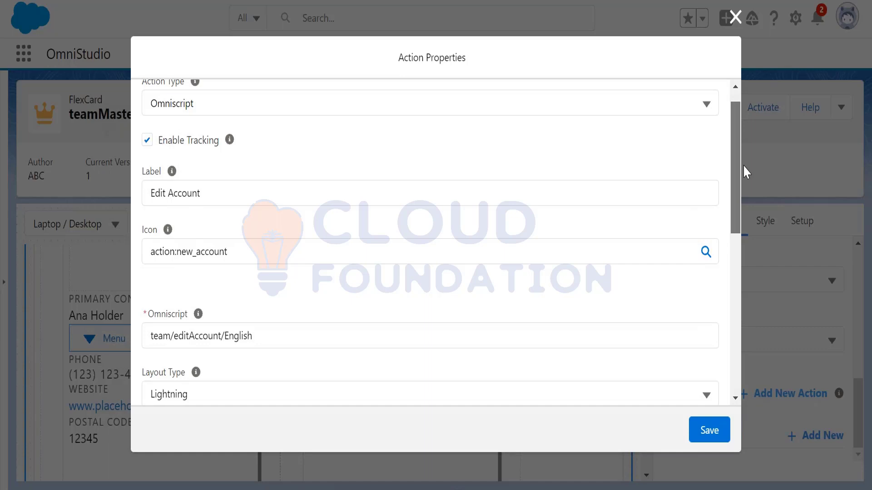
{"action": "left_click_drag", "start_coordinate": [743, 164], "coordinate": [736, 257]}
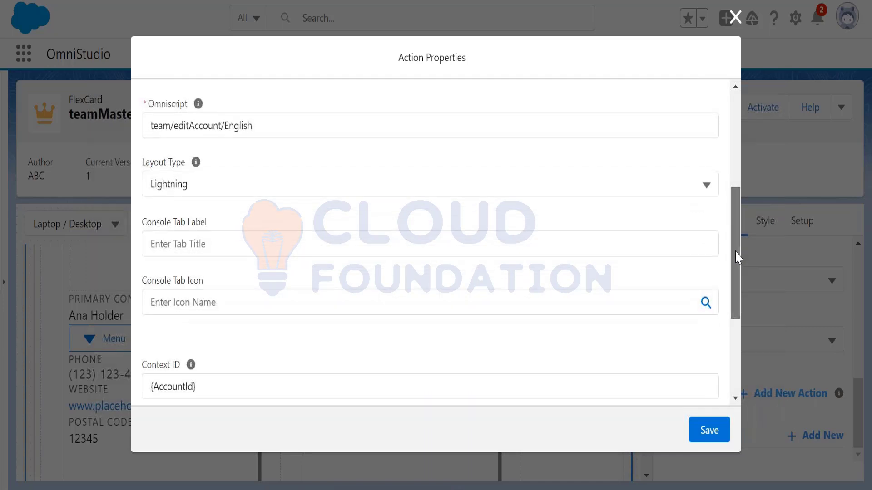
{"action": "left_click_drag", "start_coordinate": [736, 258], "coordinate": [730, 351]}
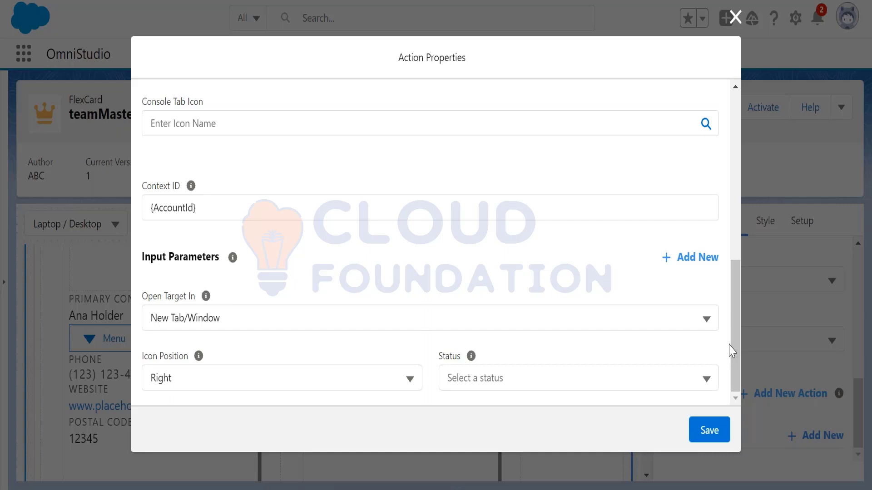
{"action": "left_click", "coordinate": [712, 432]}
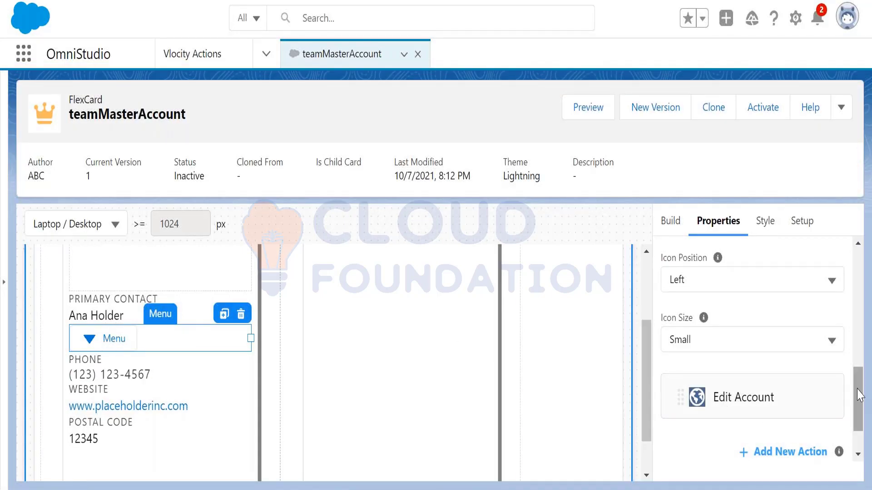
Add another action to the Menu element and set its action type to Vlocity Action
{"action": "left_click_drag", "start_coordinate": [858, 414], "coordinate": [858, 431]}
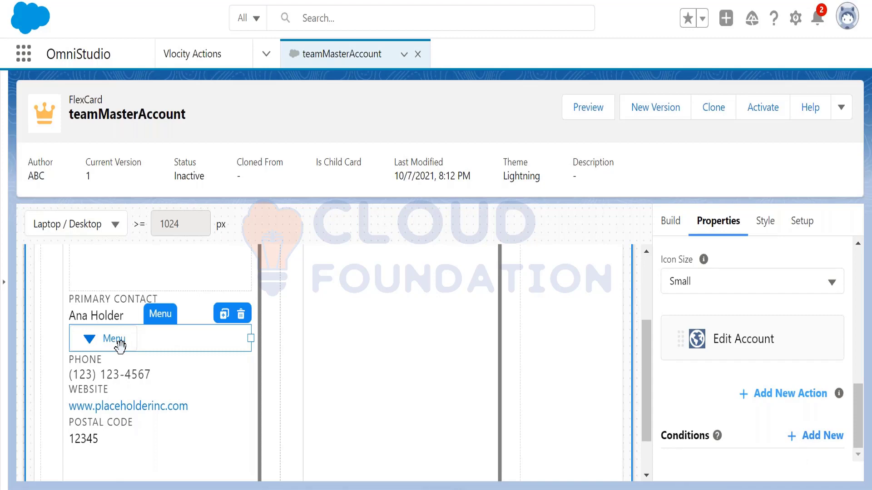
{"action": "left_click", "coordinate": [775, 395]}
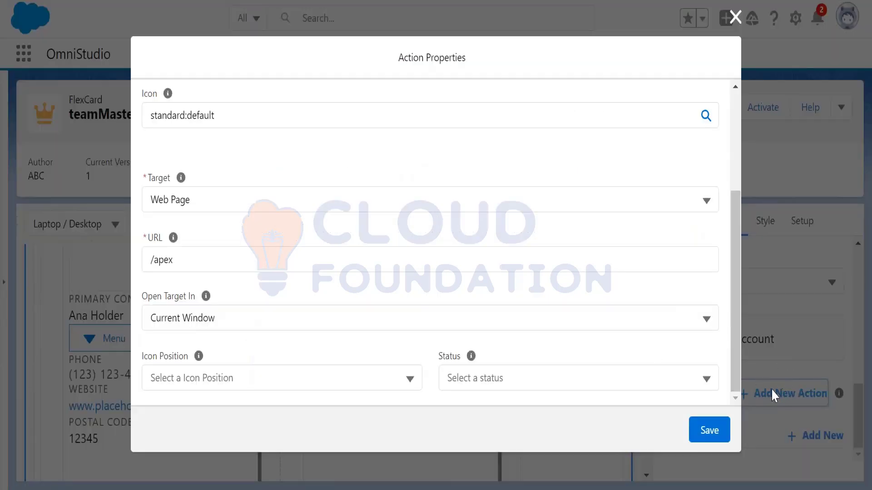
{"action": "scroll", "coordinate": [738, 282], "scroll_direction": "up", "scroll_amount": 4}
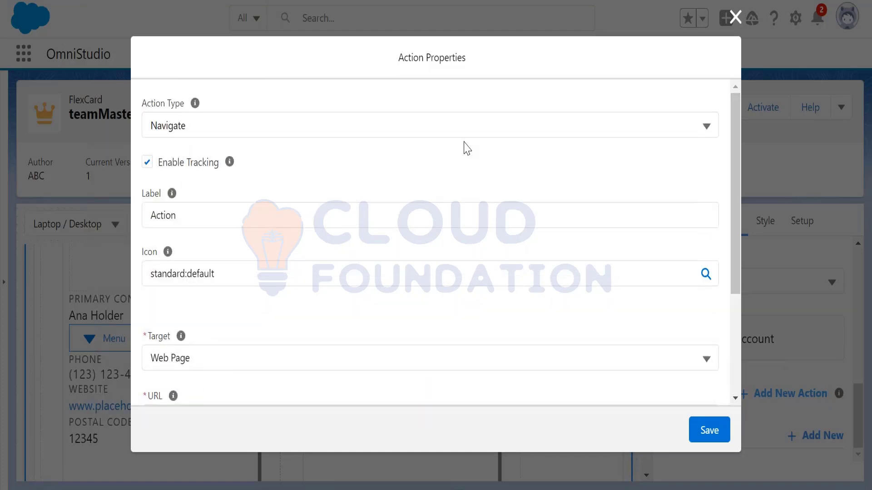
{"action": "left_click", "coordinate": [327, 131]}
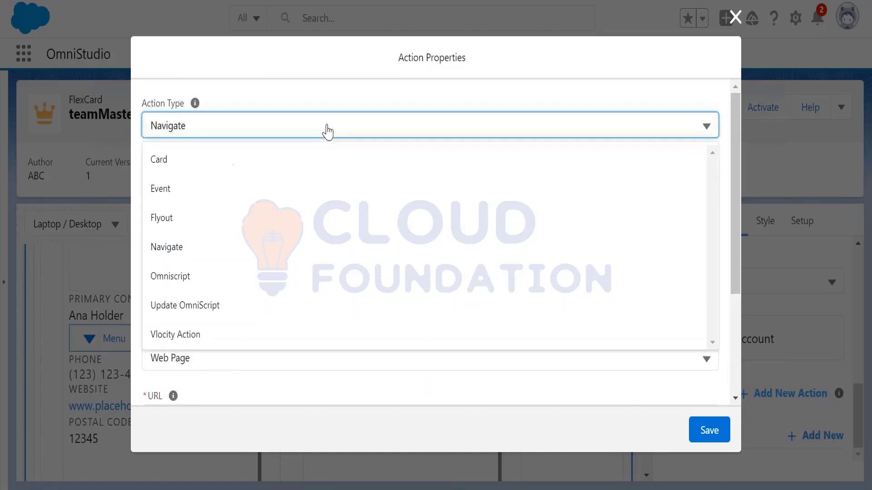
{"action": "left_click", "coordinate": [262, 339]}
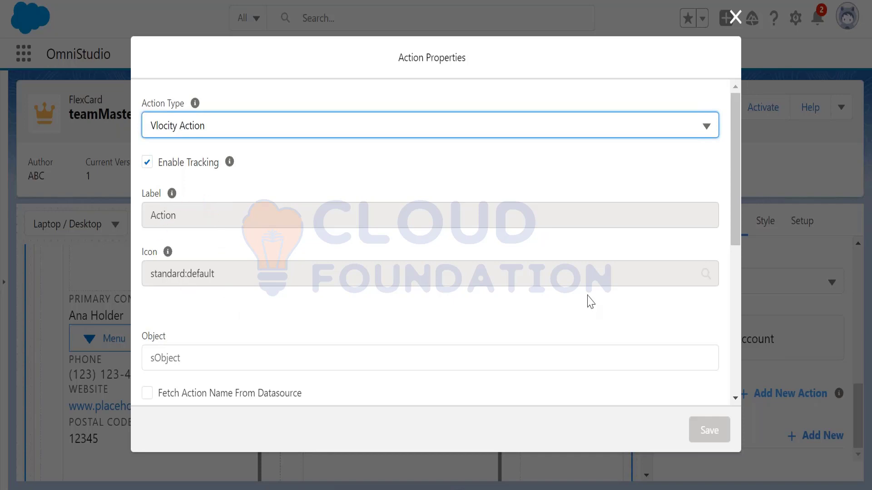
Set the new Vlocity Action's object to Account and its action name to team Update Primary Contact
{"action": "left_click_drag", "start_coordinate": [734, 224], "coordinate": [736, 294]}
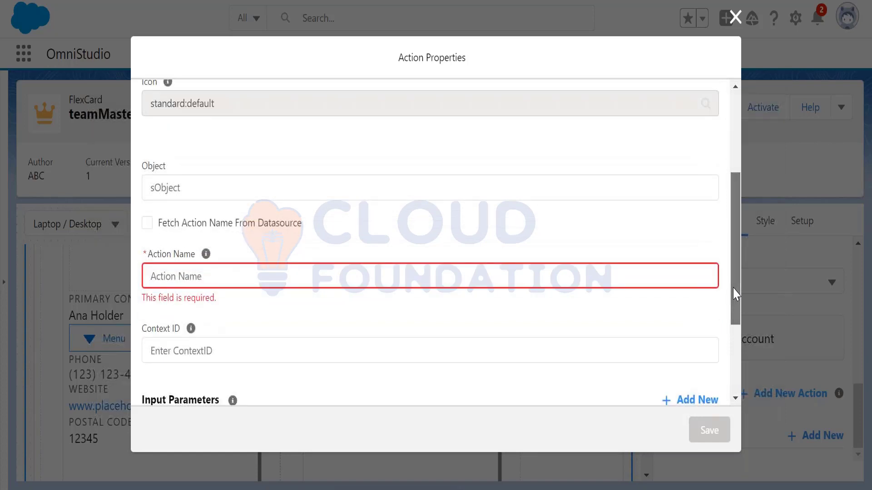
{"action": "left_click", "coordinate": [250, 196]}
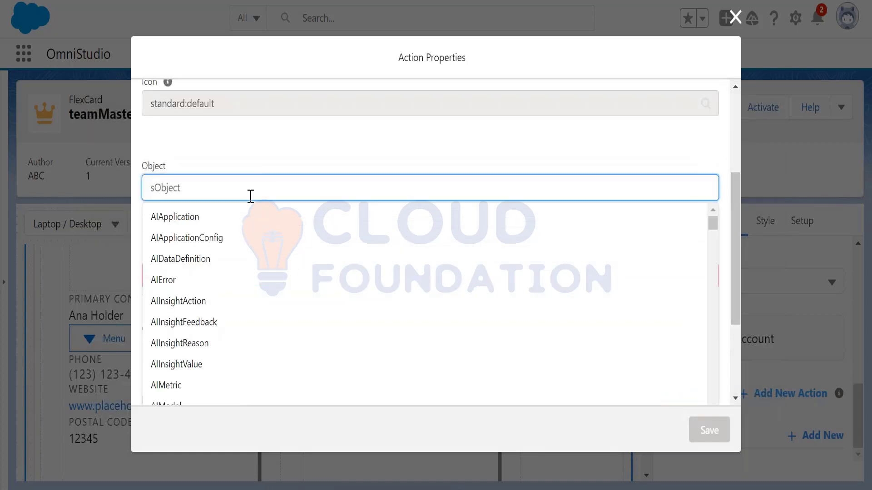
{"action": "type", "text": "Acc"}
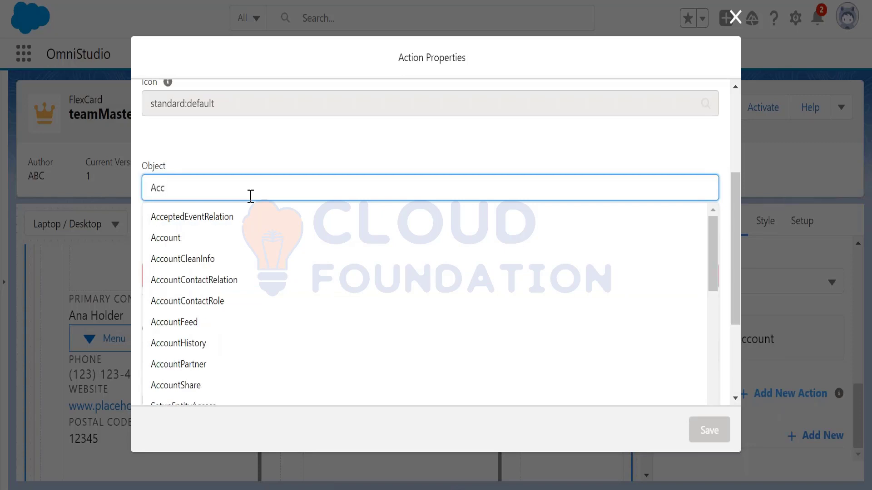
{"action": "left_click", "coordinate": [211, 237]}
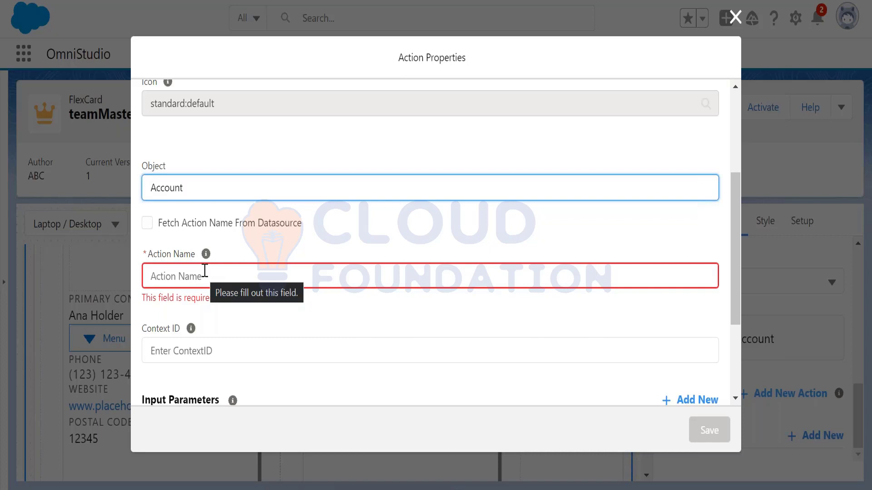
{"action": "left_click", "coordinate": [205, 270]}
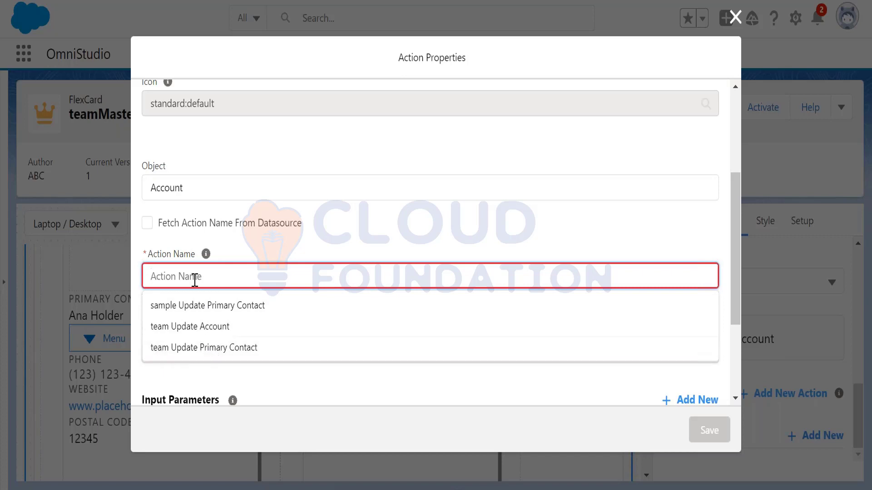
{"action": "left_click", "coordinate": [203, 349]}
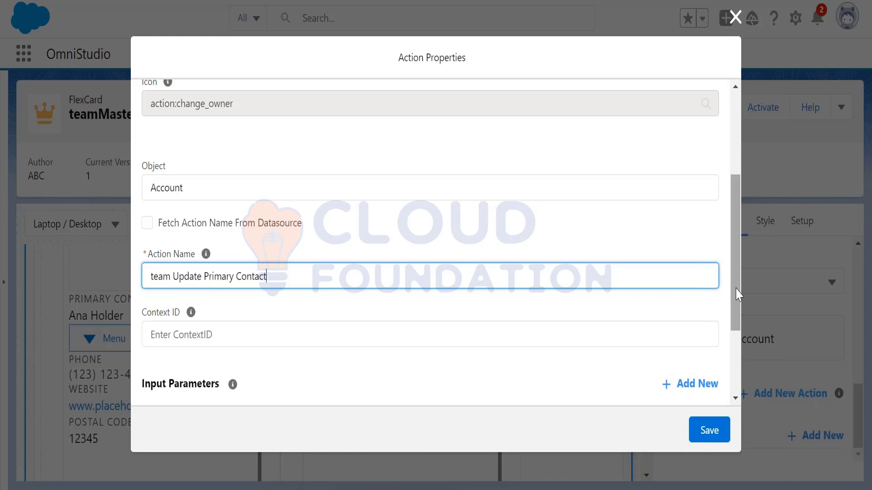
Check the Vlocity Action's label and icon, and set its Context ID to {AccountId}
{"action": "left_click_drag", "start_coordinate": [738, 294], "coordinate": [736, 247]}
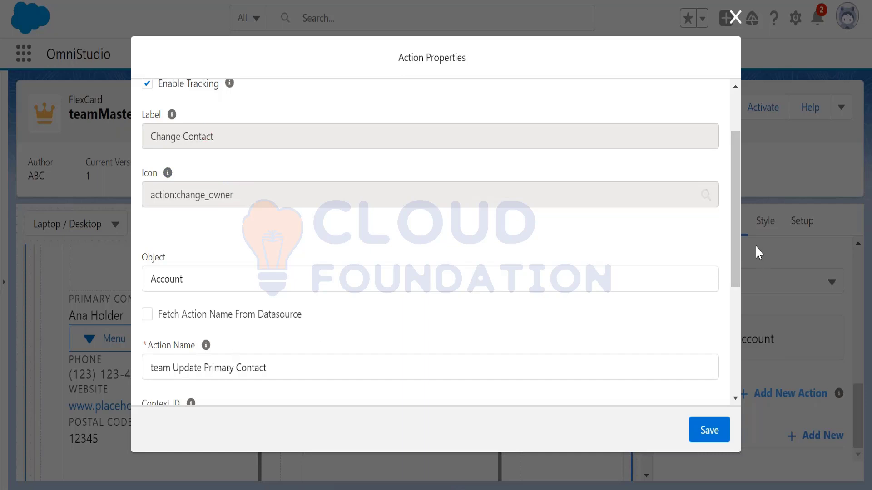
{"action": "left_click_drag", "start_coordinate": [739, 231], "coordinate": [728, 350]}
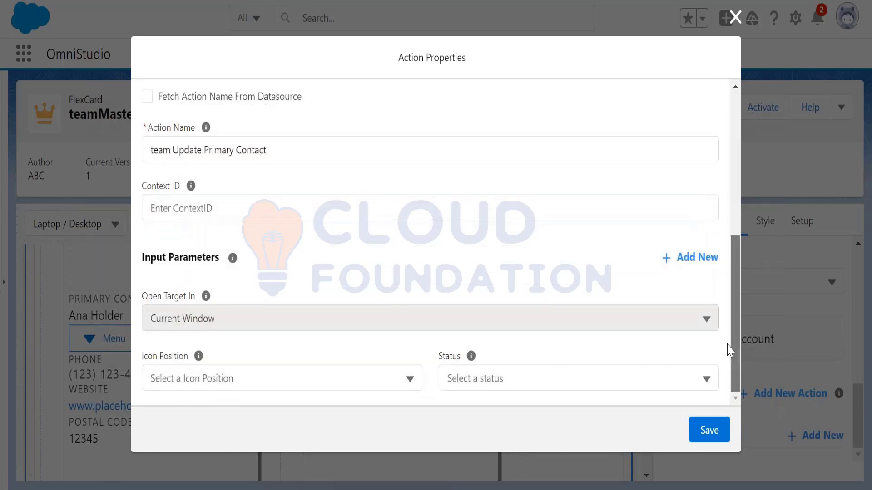
{"action": "left_click", "coordinate": [241, 216]}
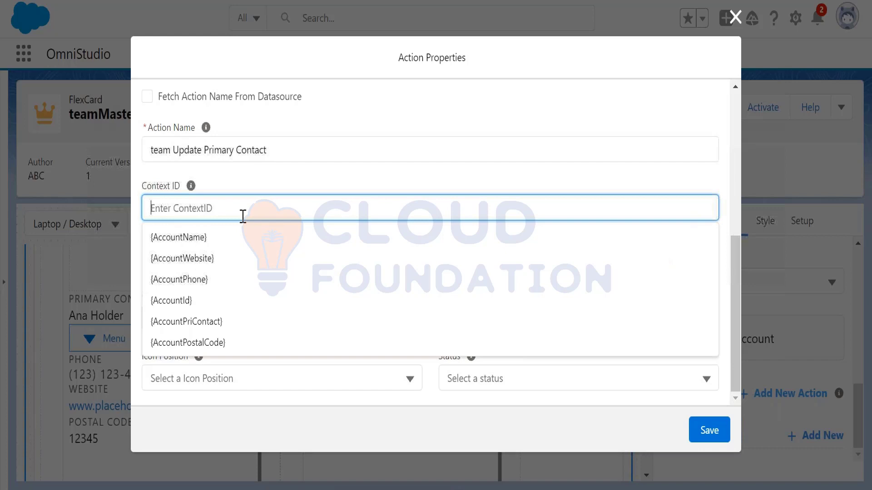
{"action": "left_click", "coordinate": [210, 304]}
{"action": "mouse_move", "coordinate": [209, 301]}
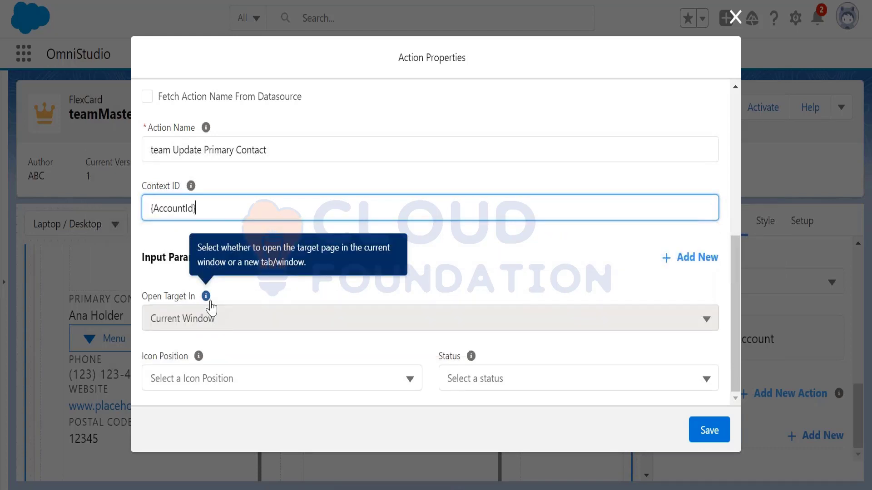
Set the Vlocity Action's icon position to Right
{"action": "left_click_drag", "start_coordinate": [142, 297], "coordinate": [197, 301]}
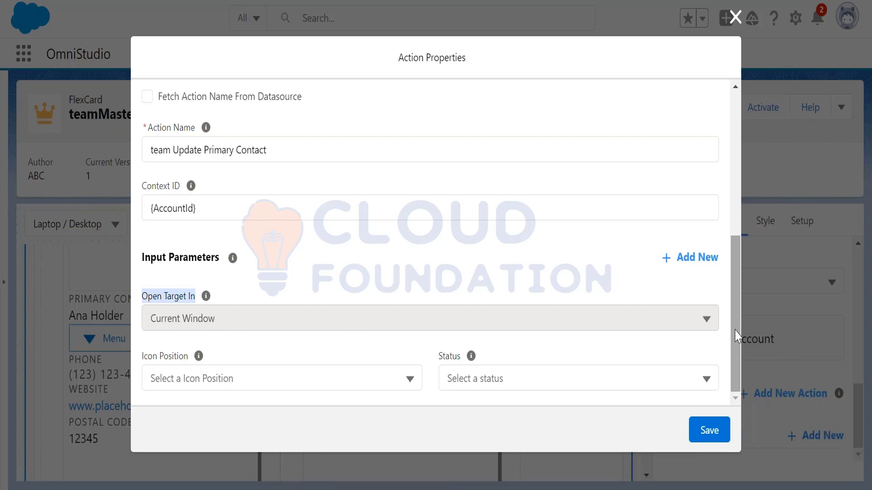
{"action": "left_click", "coordinate": [260, 381]}
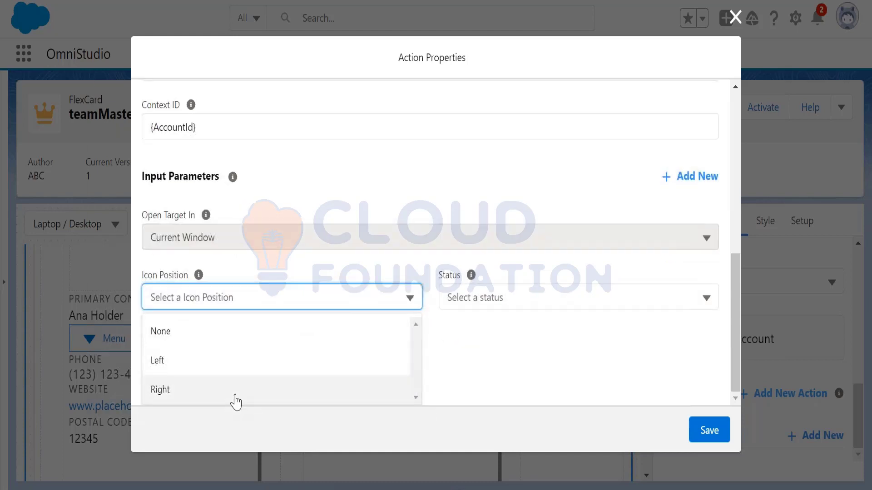
{"action": "left_click", "coordinate": [233, 399]}
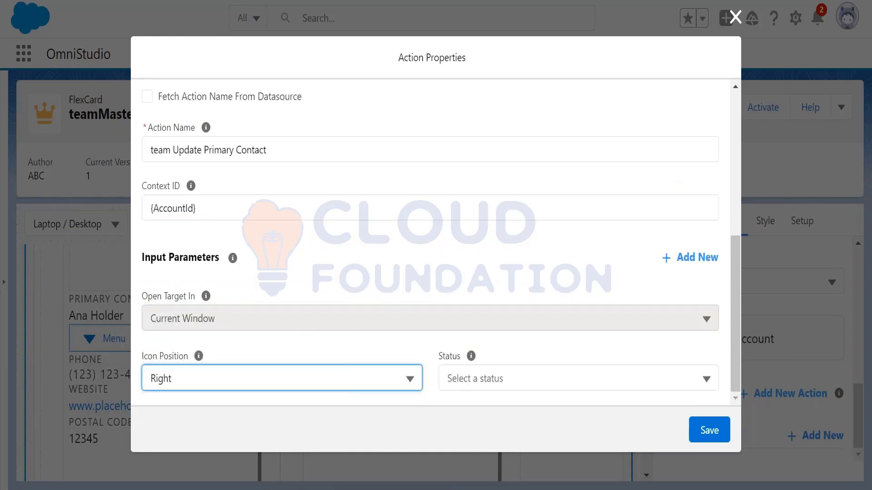
Review the Vlocity Action's properties from action type through action name and Context ID to icon position, and save the action
{"action": "left_click", "coordinate": [729, 306]}
{"action": "left_click_drag", "start_coordinate": [736, 300], "coordinate": [640, 132]}
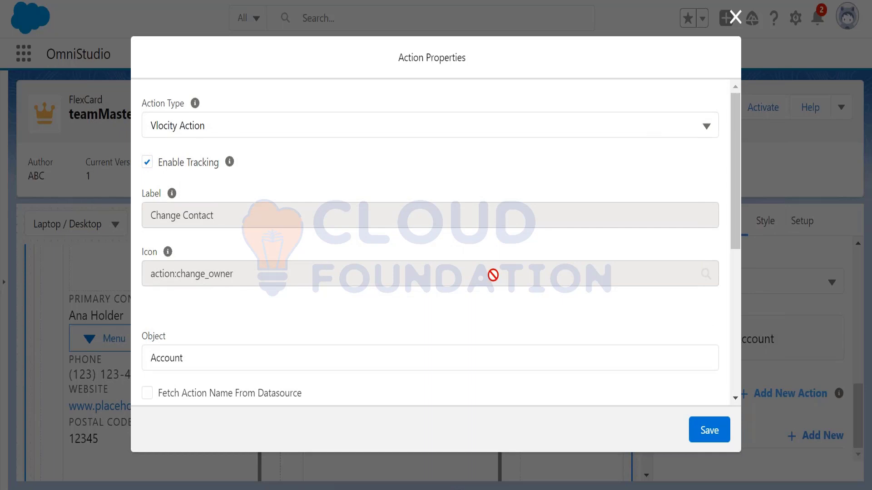
{"action": "left_click_drag", "start_coordinate": [734, 195], "coordinate": [735, 302]}
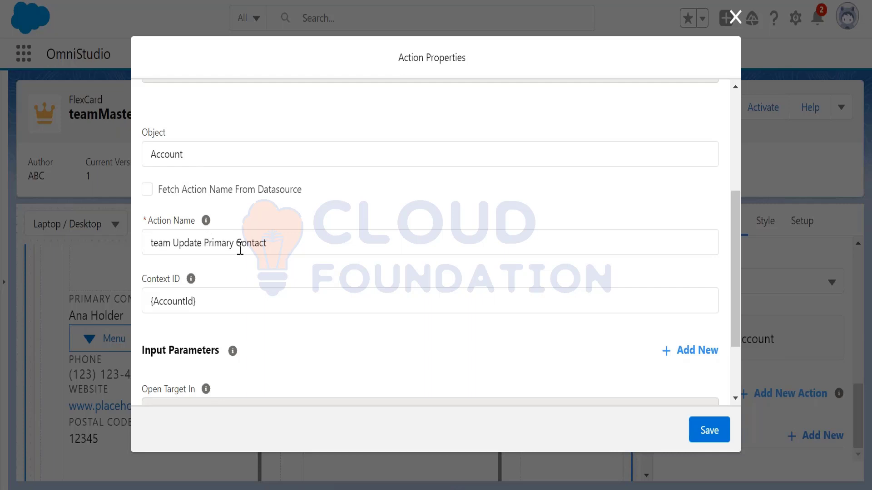
{"action": "left_click_drag", "start_coordinate": [292, 244], "coordinate": [148, 241]}
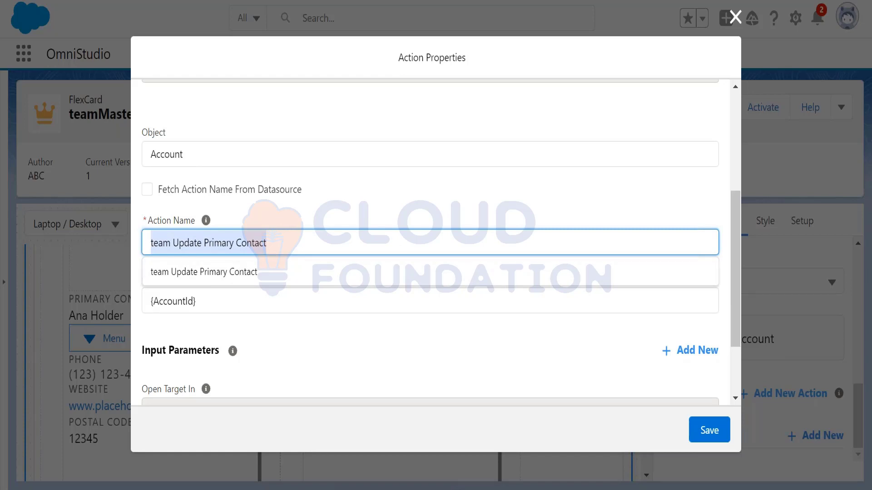
{"action": "left_click", "coordinate": [313, 199]}
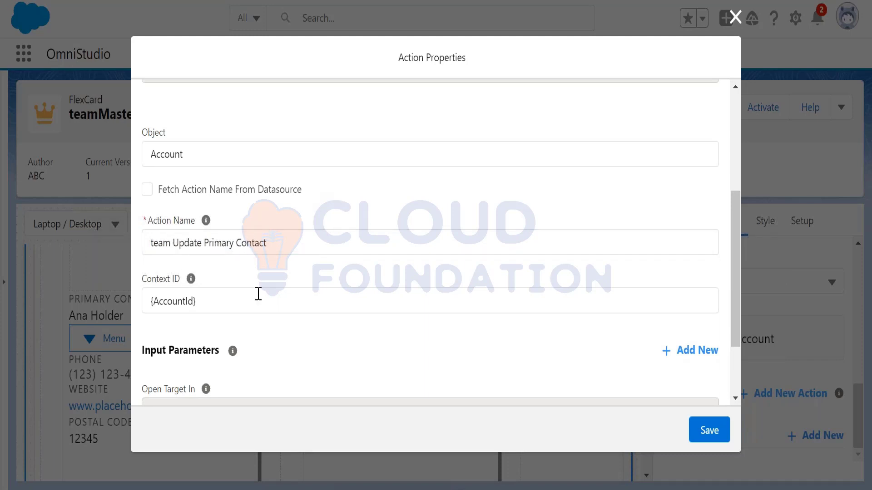
{"action": "left_click_drag", "start_coordinate": [241, 300], "coordinate": [128, 303]}
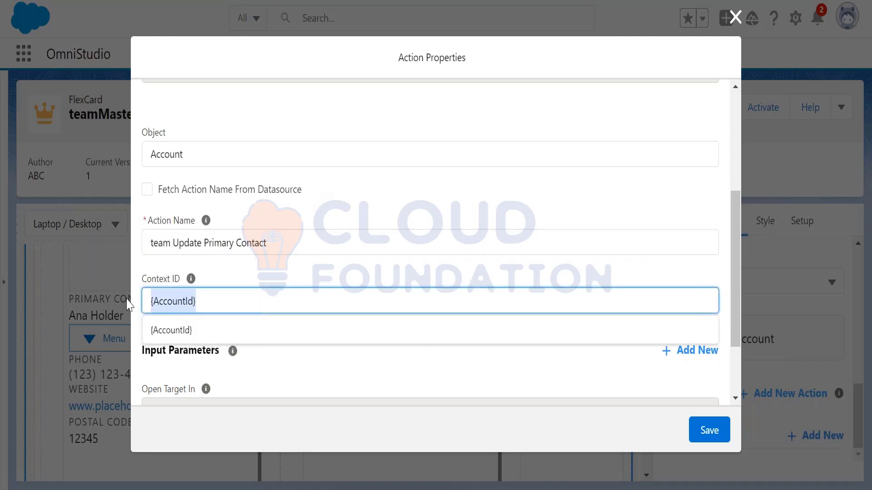
{"action": "left_click", "coordinate": [190, 331]}
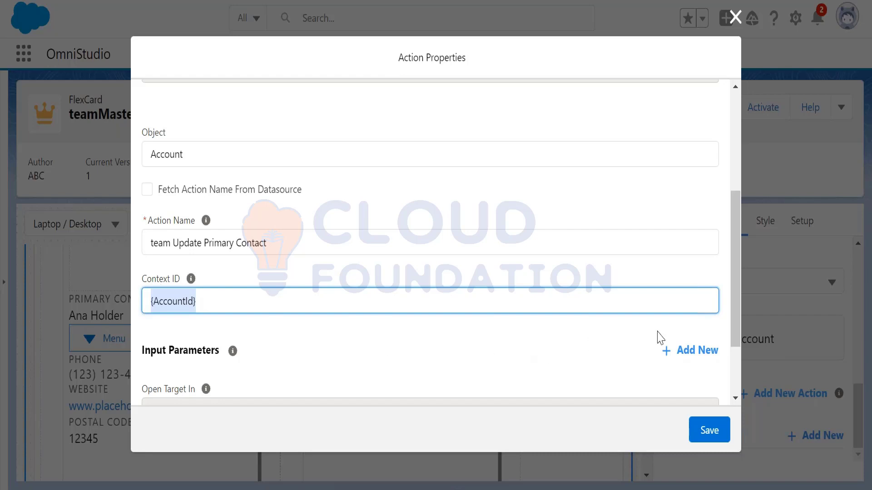
{"action": "left_click", "coordinate": [731, 308]}
{"action": "left_click_drag", "start_coordinate": [731, 309], "coordinate": [731, 354]}
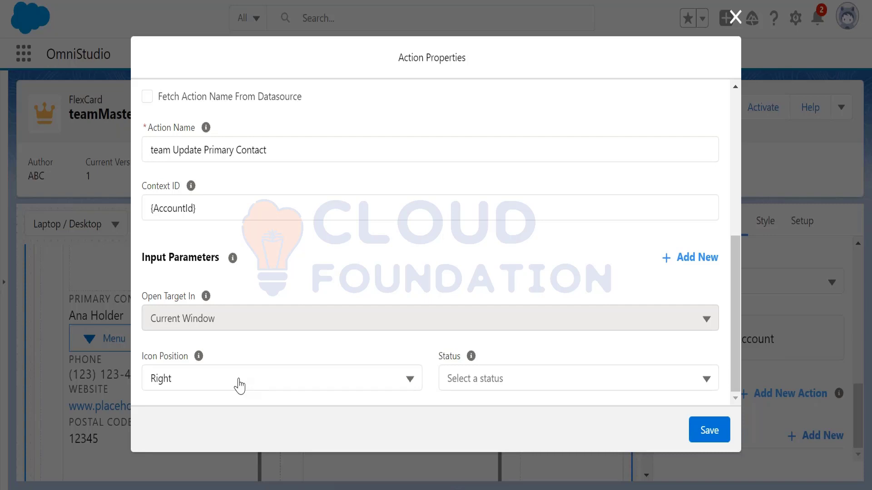
{"action": "left_click", "coordinate": [709, 441]}
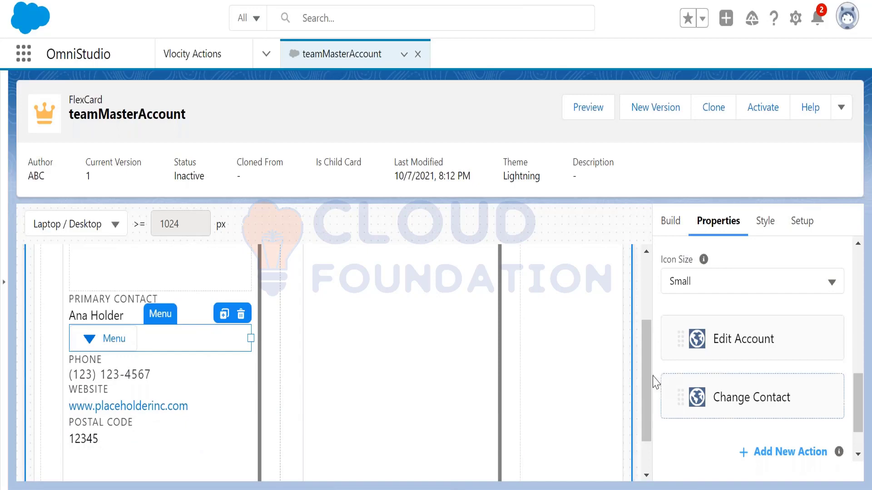
Preview the teamMasterAccount FlexCard and bring the card containing the Menu element into view
{"action": "mouse_move", "coordinate": [648, 384]}
{"action": "left_mouse_down"}
{"action": "mouse_move", "coordinate": [647, 353]}
{"action": "mouse_move", "coordinate": [644, 407]}
{"action": "mouse_move", "coordinate": [643, 334]}
{"action": "mouse_move", "coordinate": [643, 399]}
{"action": "left_mouse_up"}
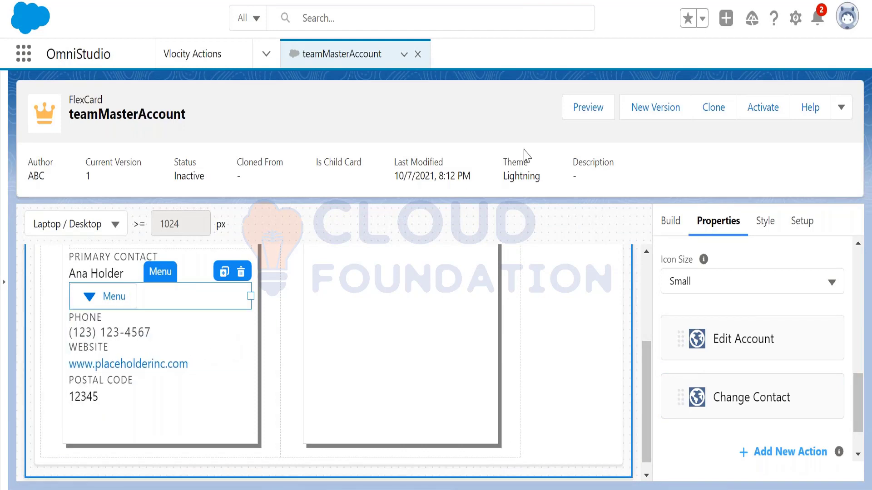
{"action": "left_click", "coordinate": [586, 115]}
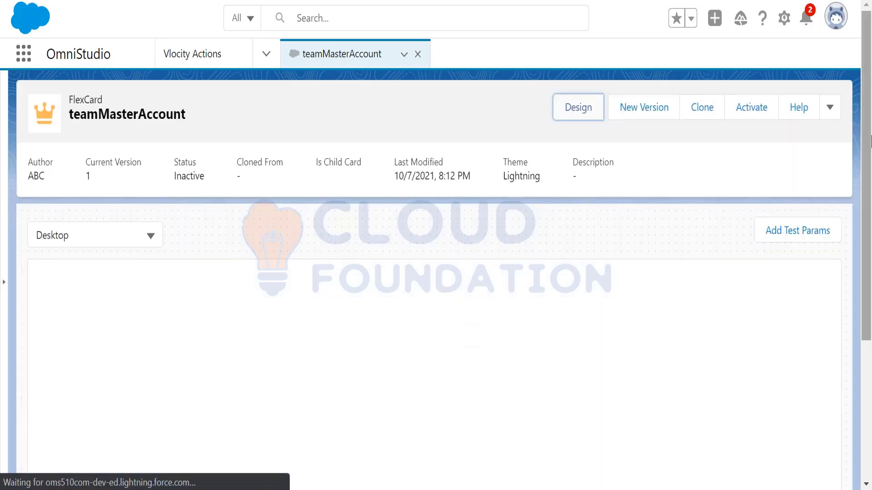
{"action": "left_click_drag", "start_coordinate": [865, 140], "coordinate": [862, 349]}
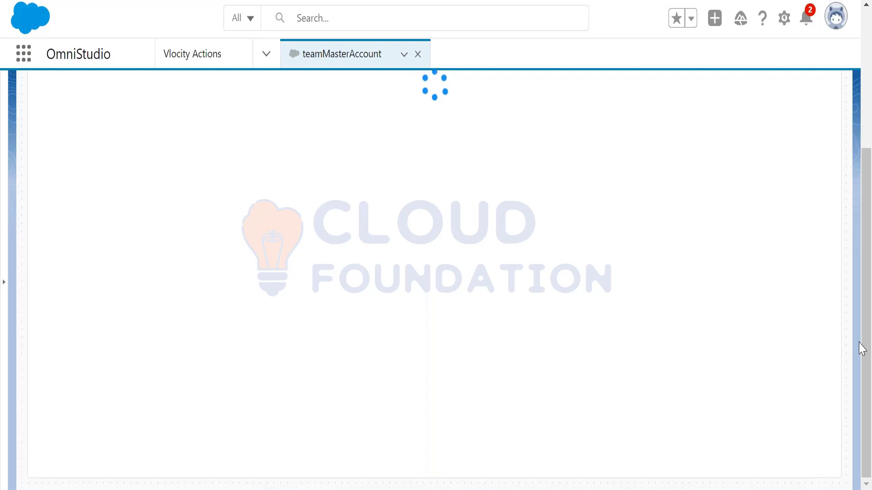
{"action": "left_click_drag", "start_coordinate": [870, 330], "coordinate": [871, 263]}
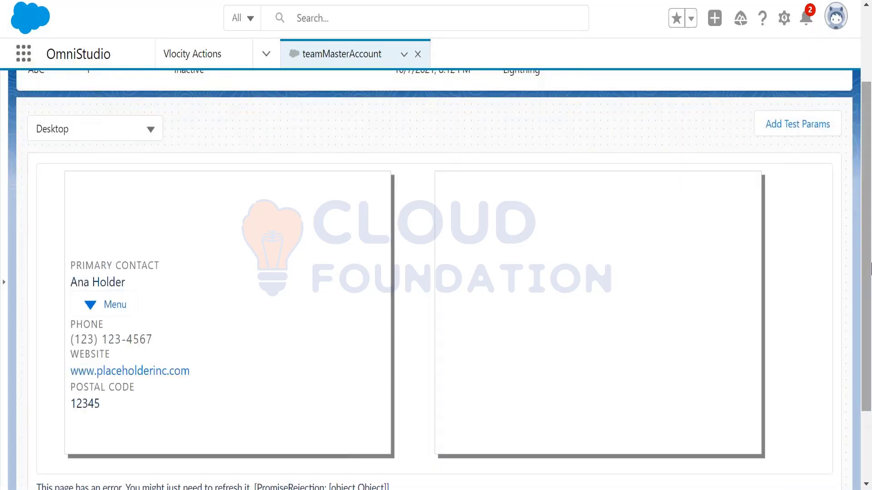
Test the Menu element in the preview by trying its Edit Account action and checking the Edit Account and Change Contact entries
{"action": "left_click", "coordinate": [99, 309]}
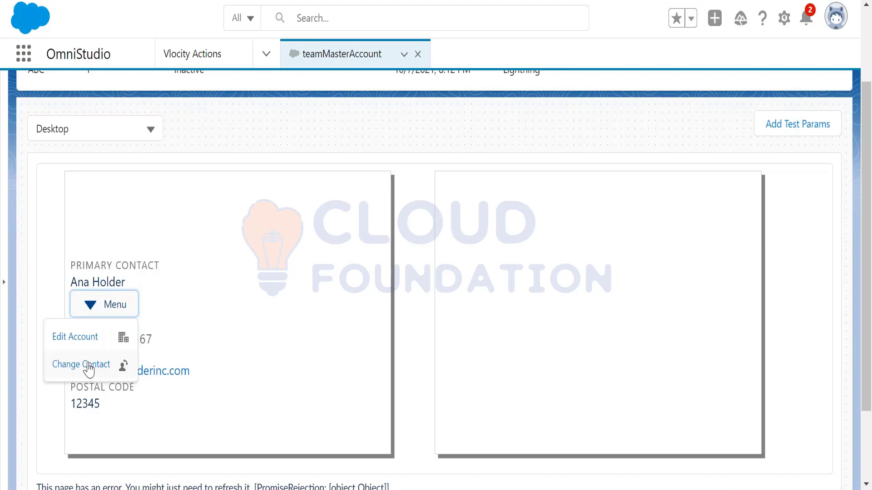
{"action": "left_click", "coordinate": [106, 308]}
{"action": "left_click", "coordinate": [107, 307]}
{"action": "left_click", "coordinate": [81, 341]}
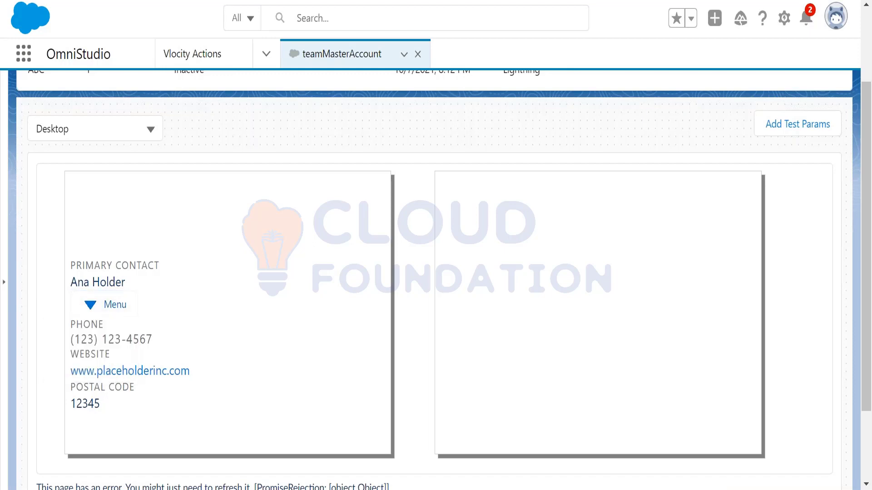
{"action": "left_click", "coordinate": [102, 312]}
{"action": "left_click", "coordinate": [95, 344]}
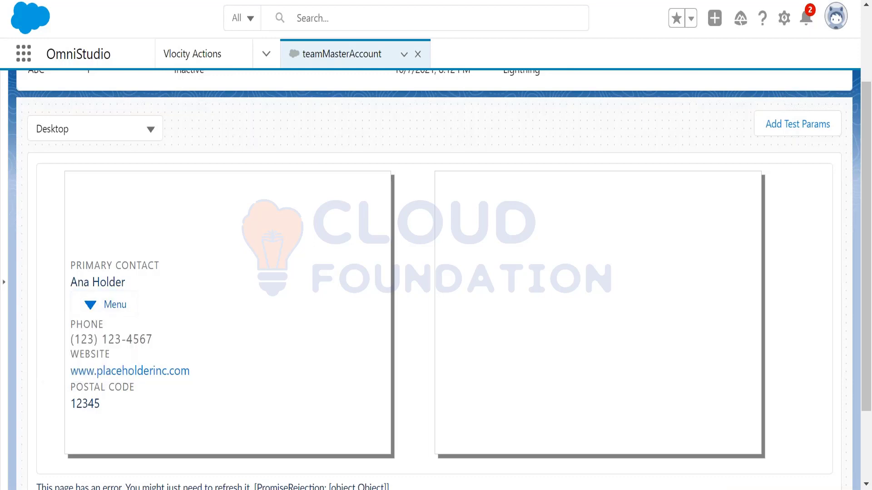
{"action": "left_click", "coordinate": [108, 308]}
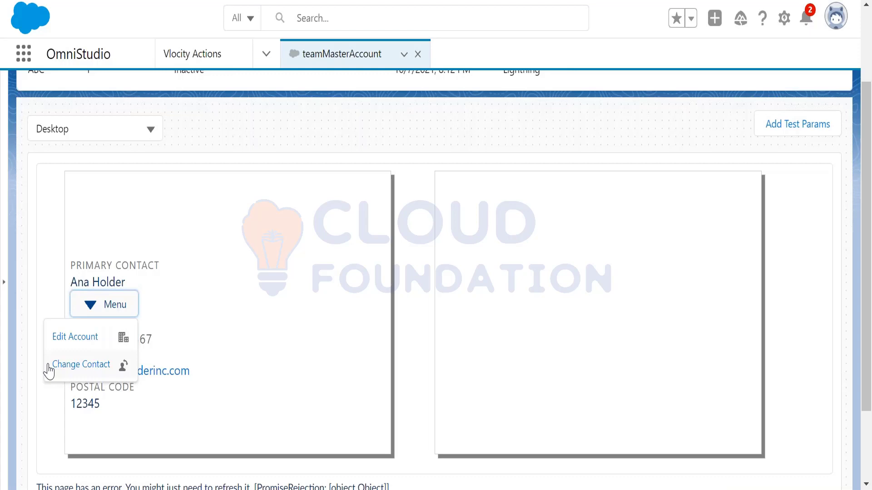
{"action": "left_click", "coordinate": [106, 196]}
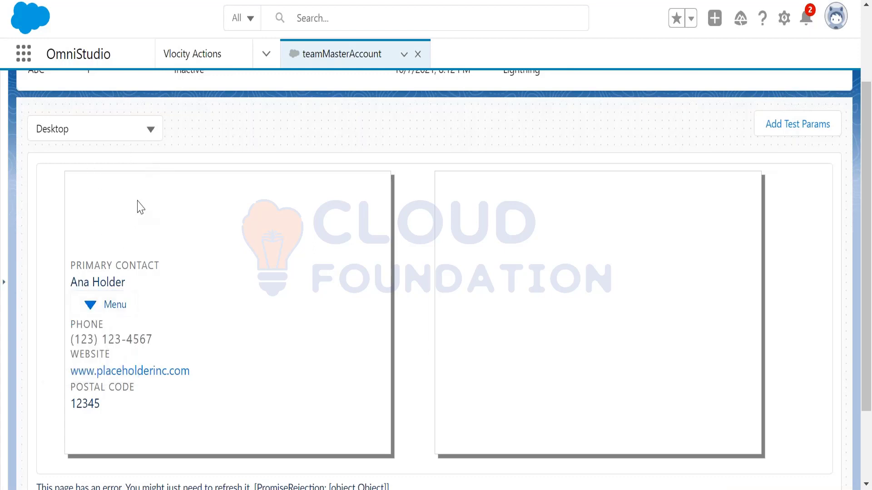